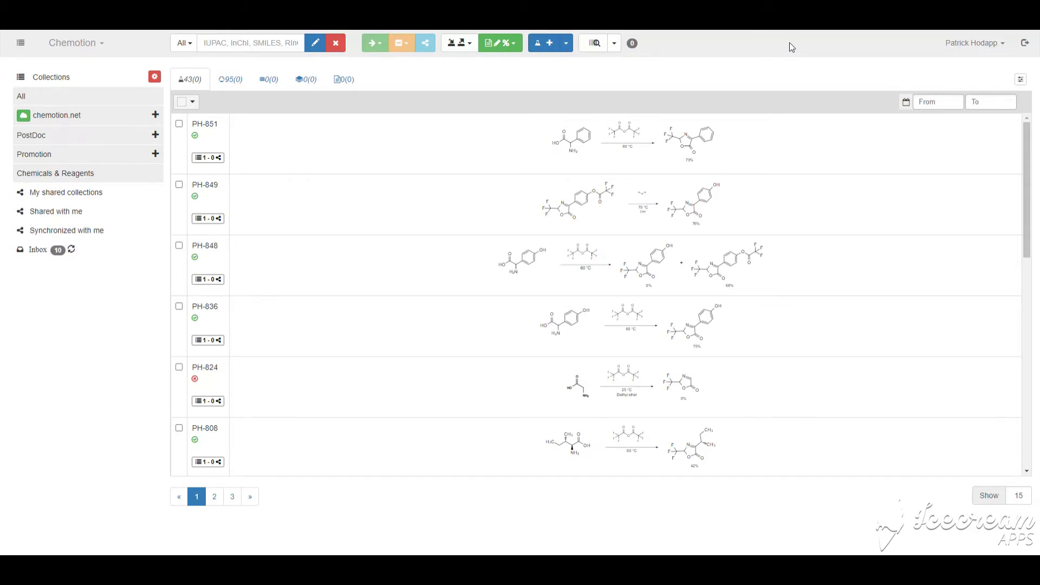
{"action": "left_click", "coordinate": [986, 45]}
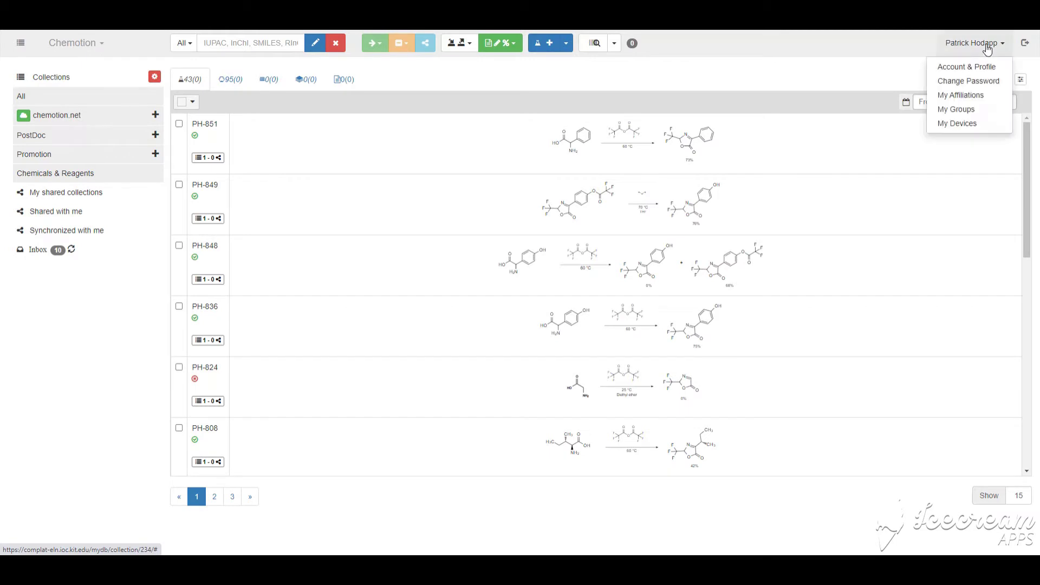
{"action": "left_click", "coordinate": [875, 43]}
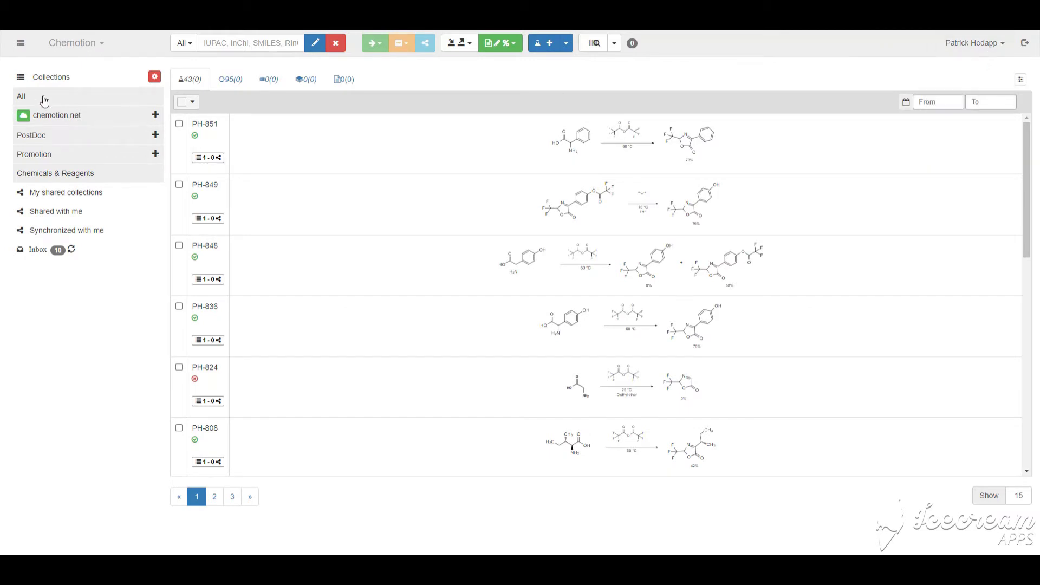
Expand the PostDoc and Promotion collections to view their subcollections, and collapse PostDoc again.
{"action": "left_click", "coordinate": [156, 136]}
{"action": "left_click", "coordinate": [155, 216]}
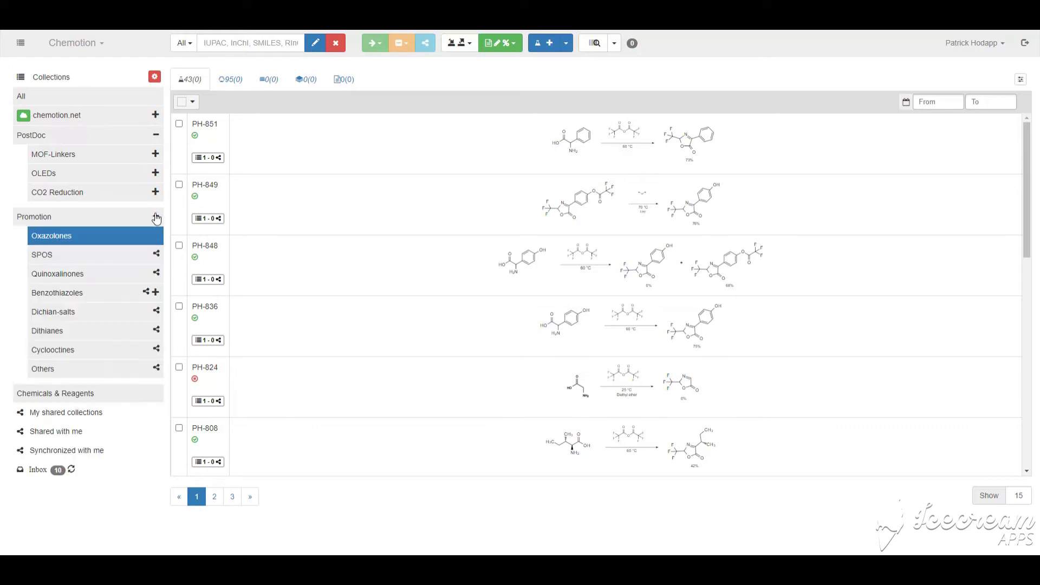
{"action": "left_click", "coordinate": [158, 136]}
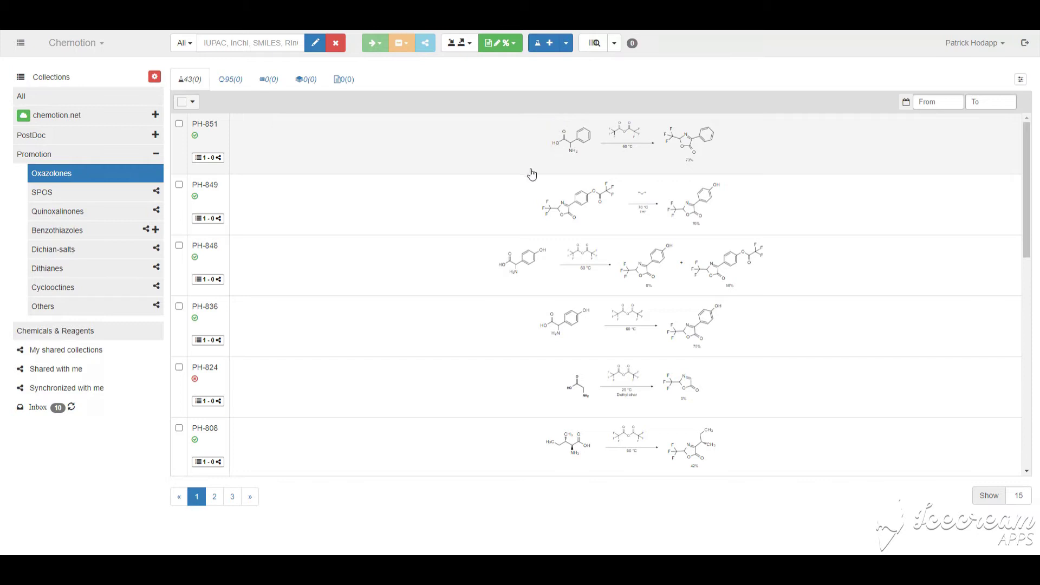
Open the details of reaction PH-851 and sample X7182 from the Oxazolones collection, and return to the reaction's details.
{"action": "left_click", "coordinate": [356, 158]}
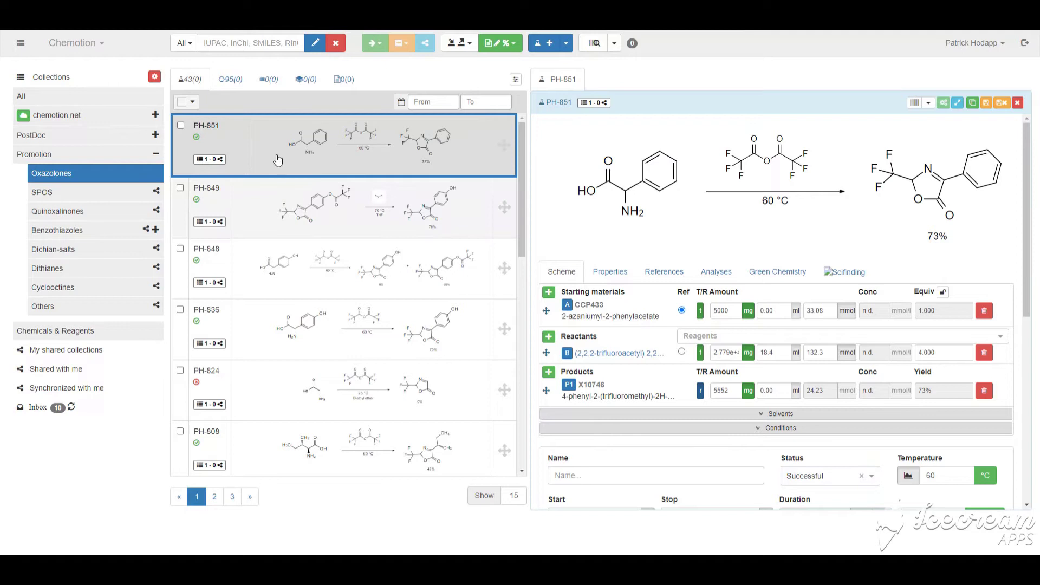
{"action": "left_click", "coordinate": [229, 81]}
{"action": "left_click", "coordinate": [198, 187]}
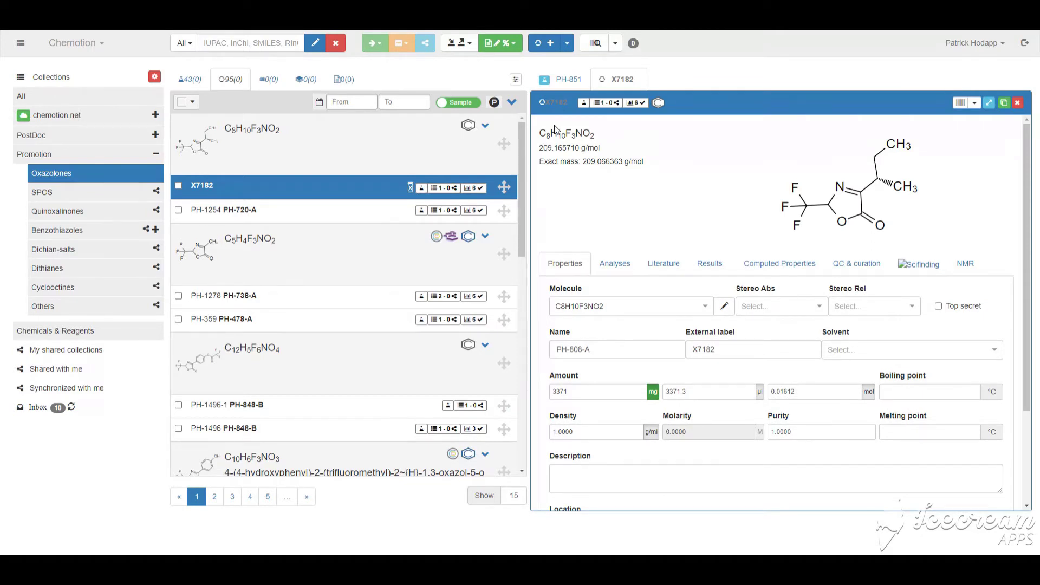
{"action": "left_click", "coordinate": [190, 79]}
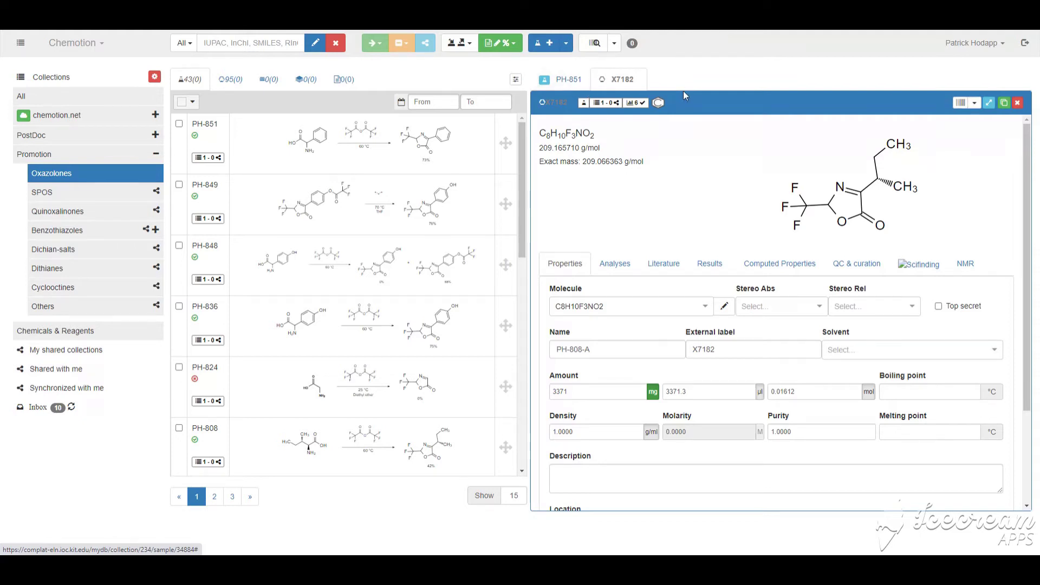
{"action": "left_click", "coordinate": [569, 80]}
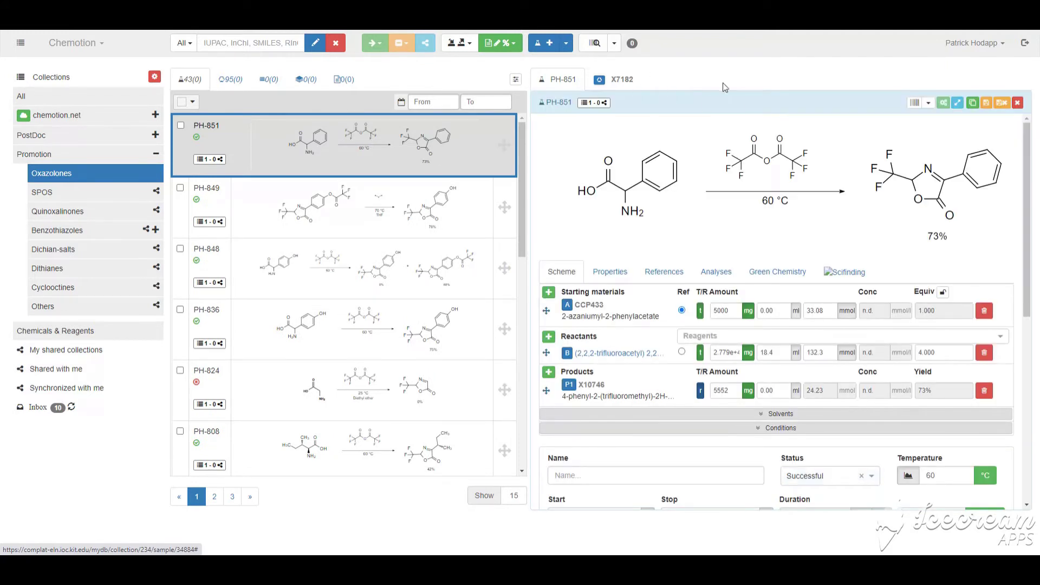
Close the details of reaction PH-851 without saving, and close sample X7182.
{"action": "left_click", "coordinate": [1017, 102]}
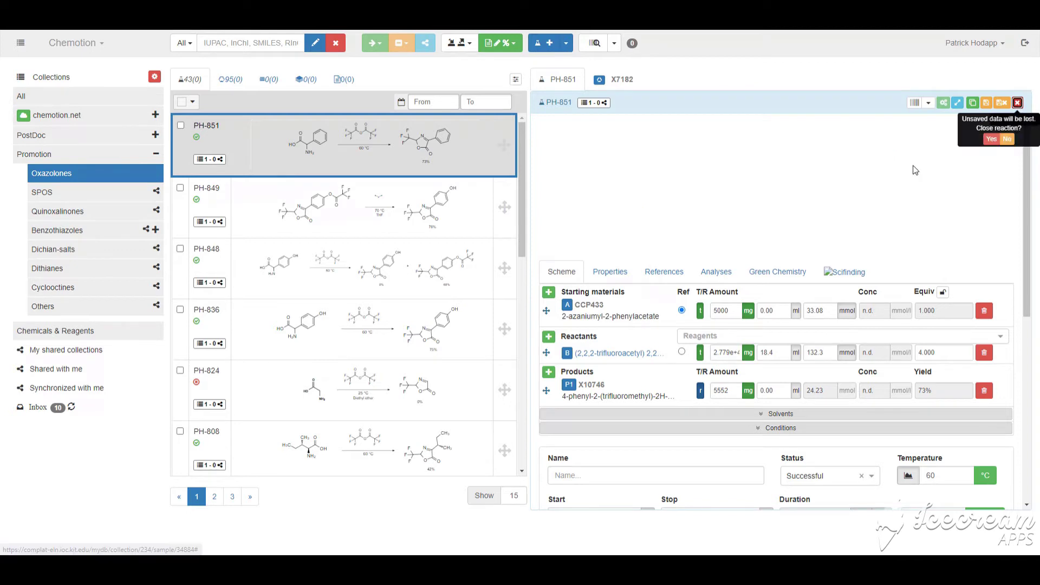
{"action": "left_click", "coordinate": [996, 139]}
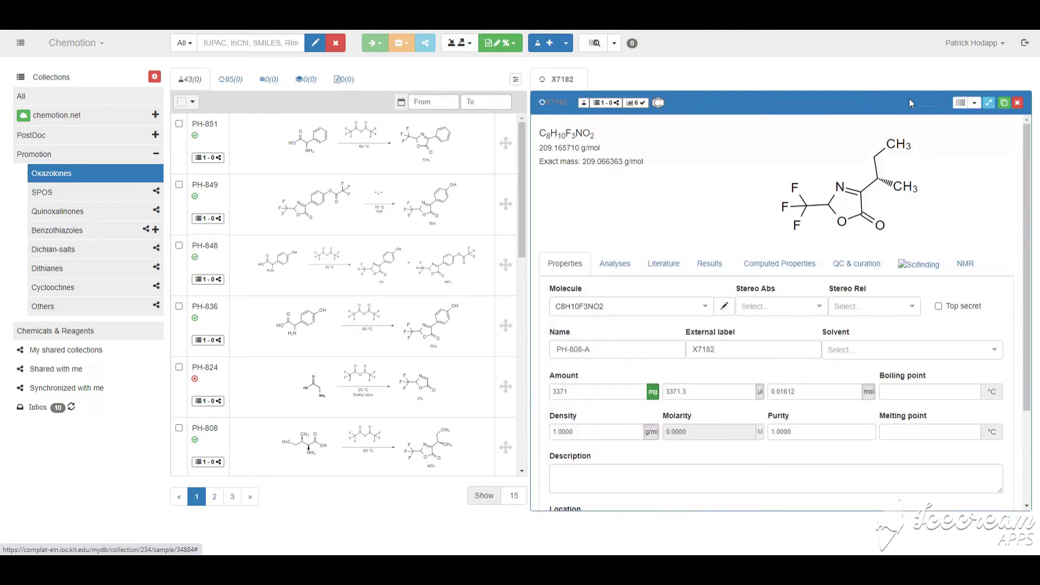
{"action": "left_click", "coordinate": [1018, 104]}
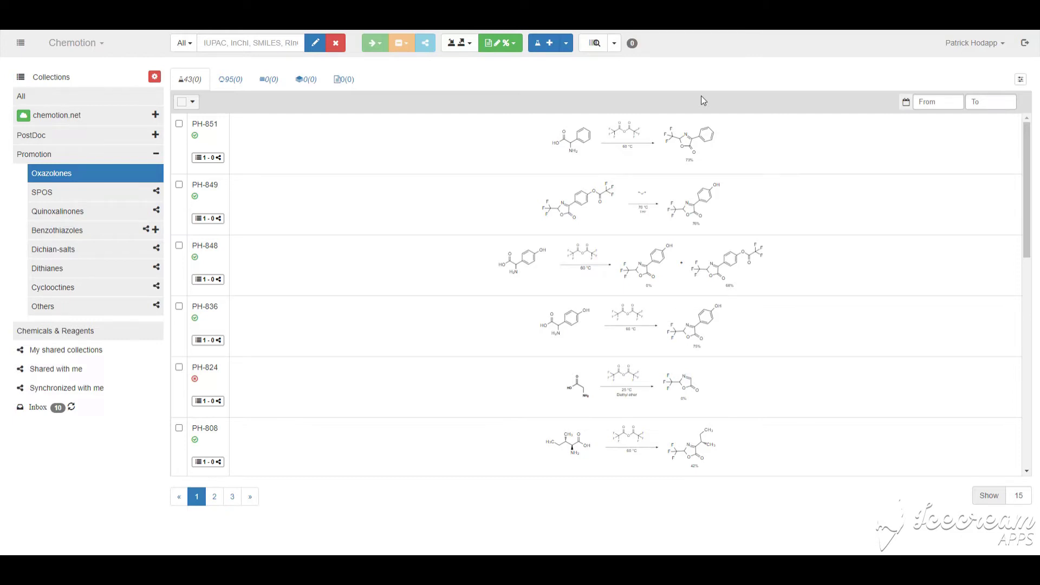
Review the account's past and present affiliations and return to the collection overview.
{"action": "left_click", "coordinate": [968, 48]}
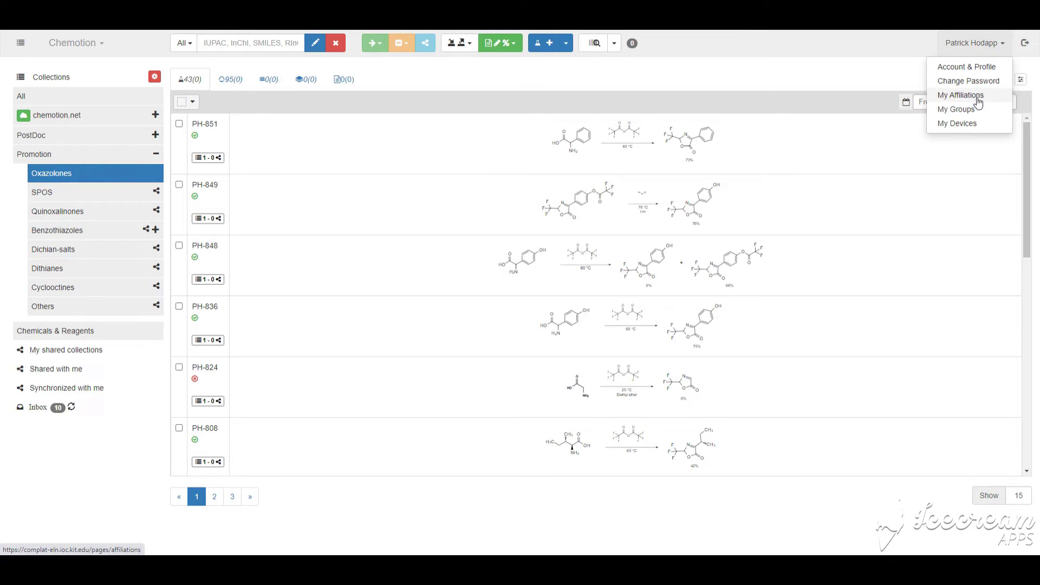
{"action": "left_click", "coordinate": [977, 98]}
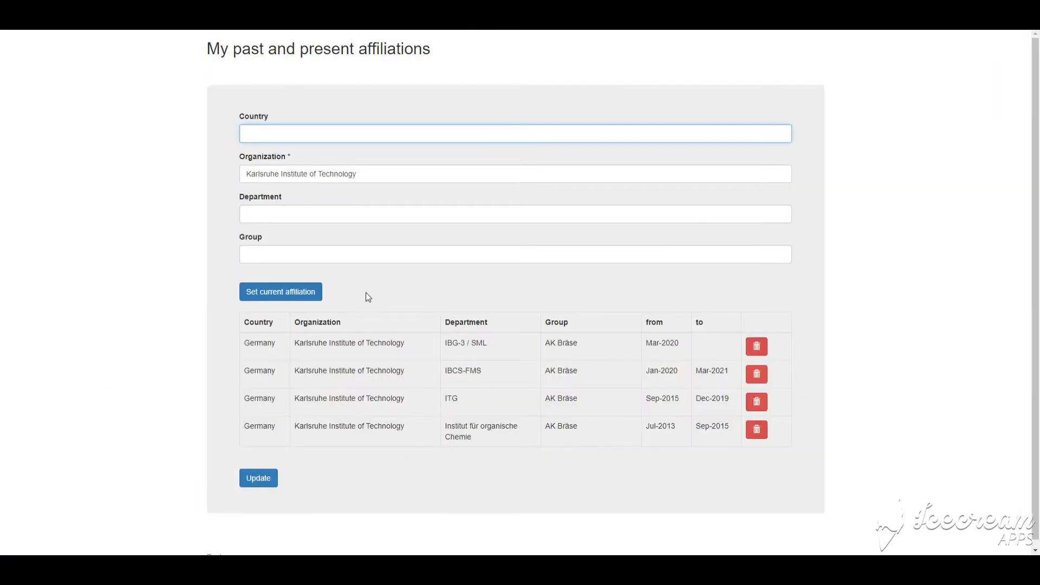
{"action": "scroll", "coordinate": [436, 495], "scroll_direction": "down", "scroll_amount": 1}
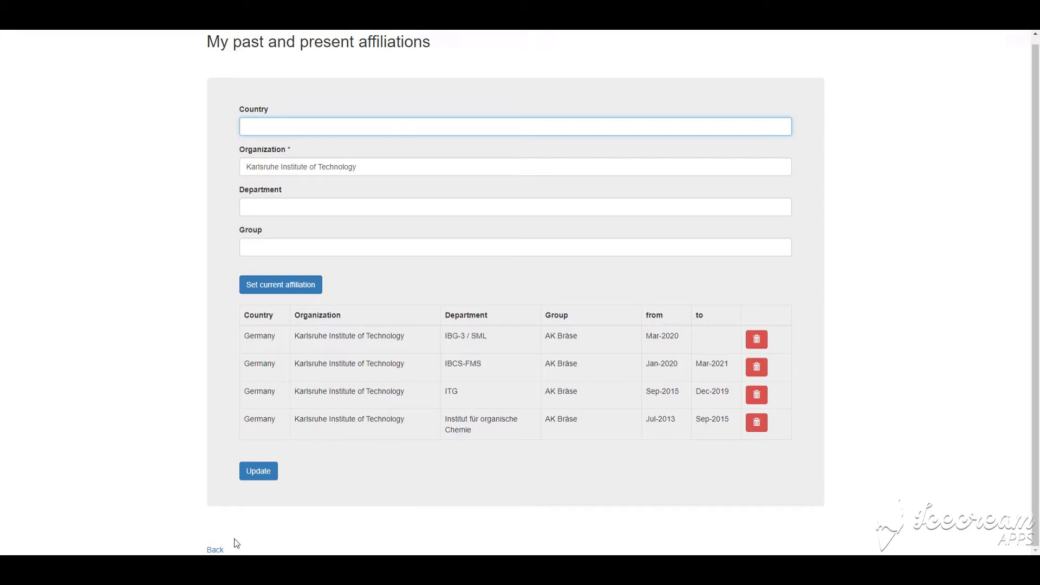
{"action": "left_click", "coordinate": [215, 551]}
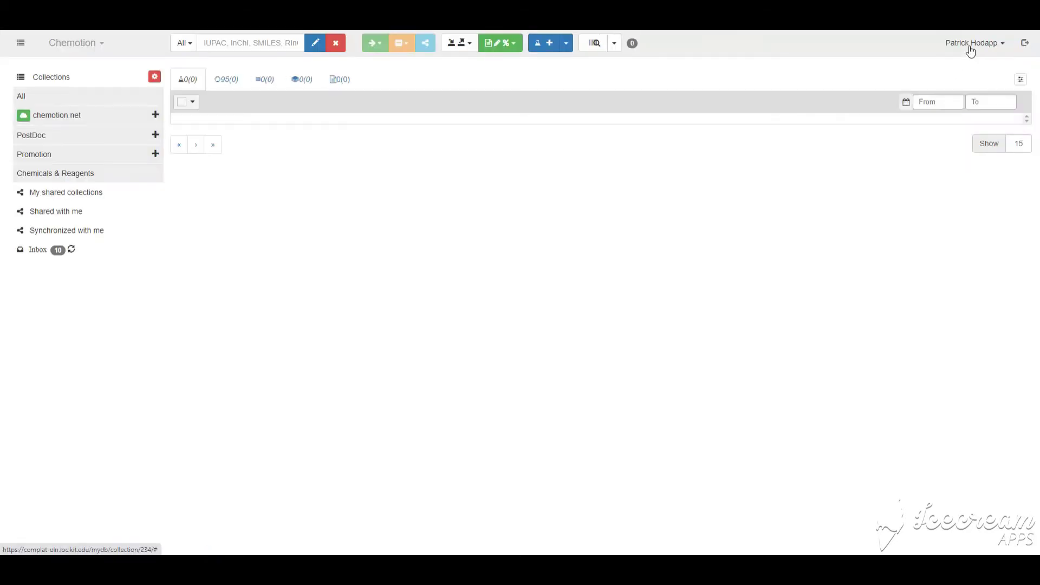
View the account's group memberships and group creation options, and close the group overview.
{"action": "left_click", "coordinate": [970, 49]}
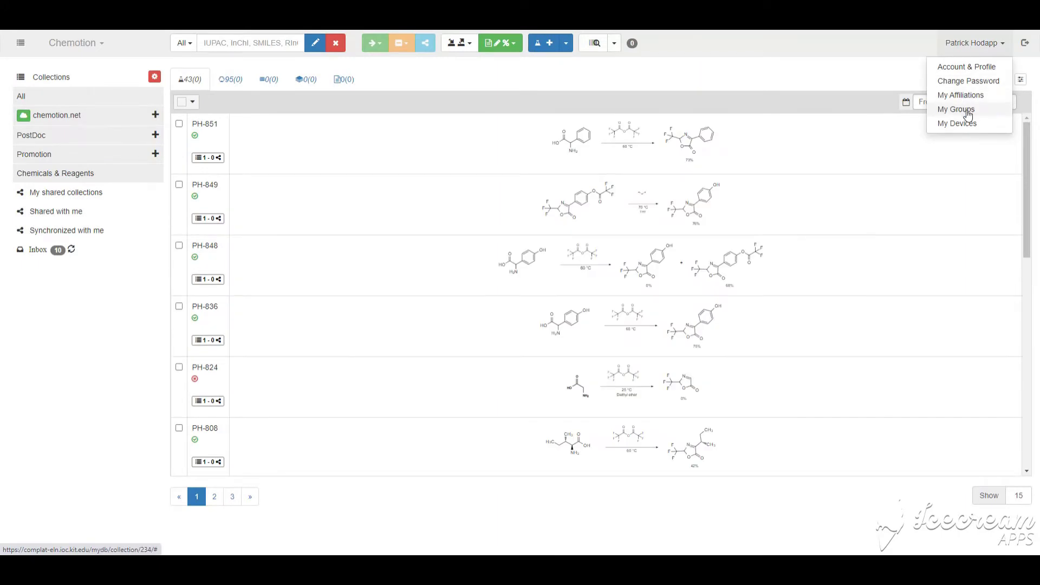
{"action": "left_click", "coordinate": [967, 112]}
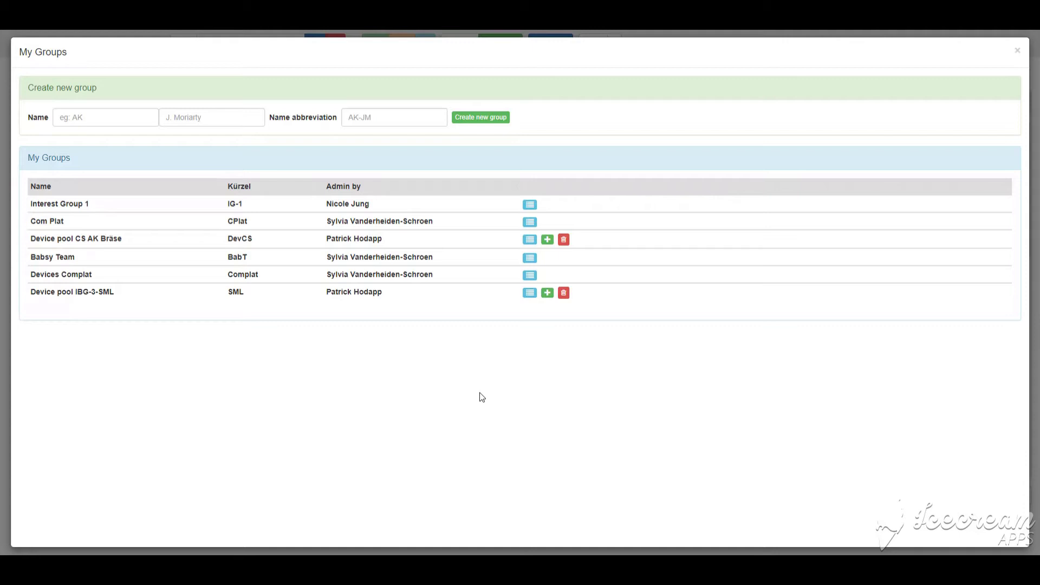
{"action": "left_click", "coordinate": [1017, 53]}
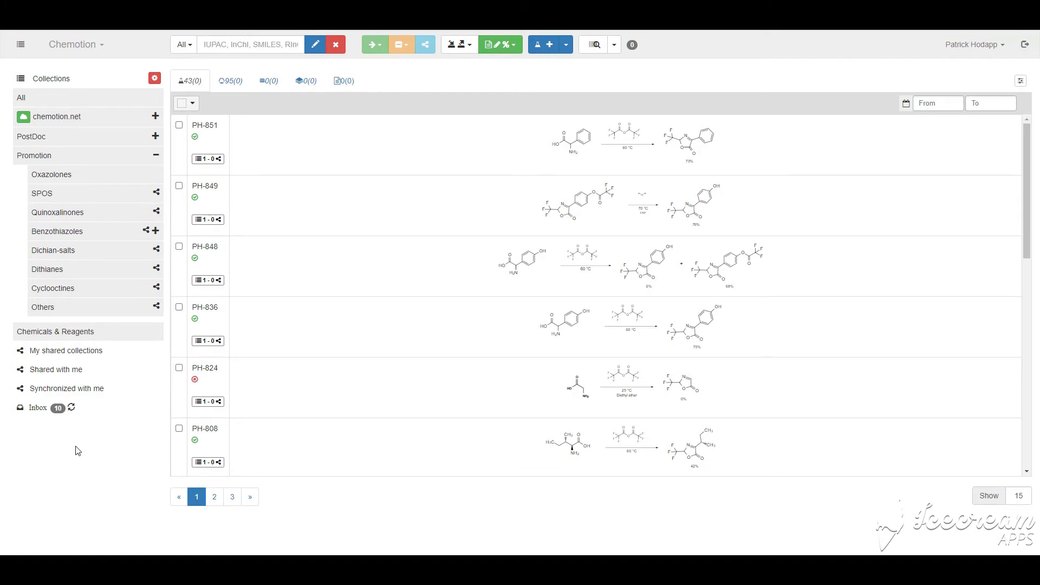
Open the collection management view and look through the My Collections tree.
{"action": "left_click", "coordinate": [154, 81]}
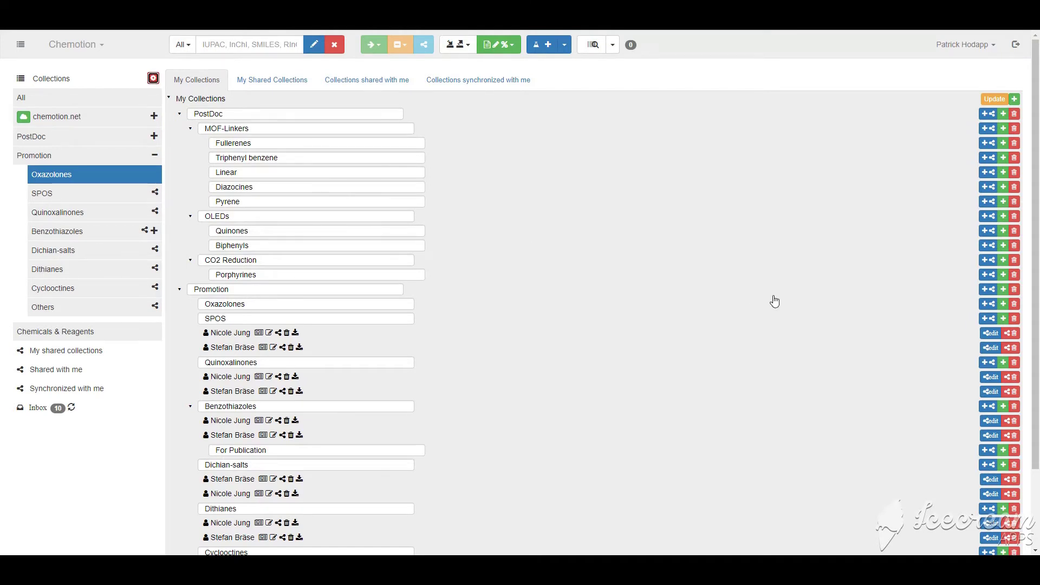
{"action": "scroll", "coordinate": [772, 299], "scroll_direction": "down", "scroll_amount": 2}
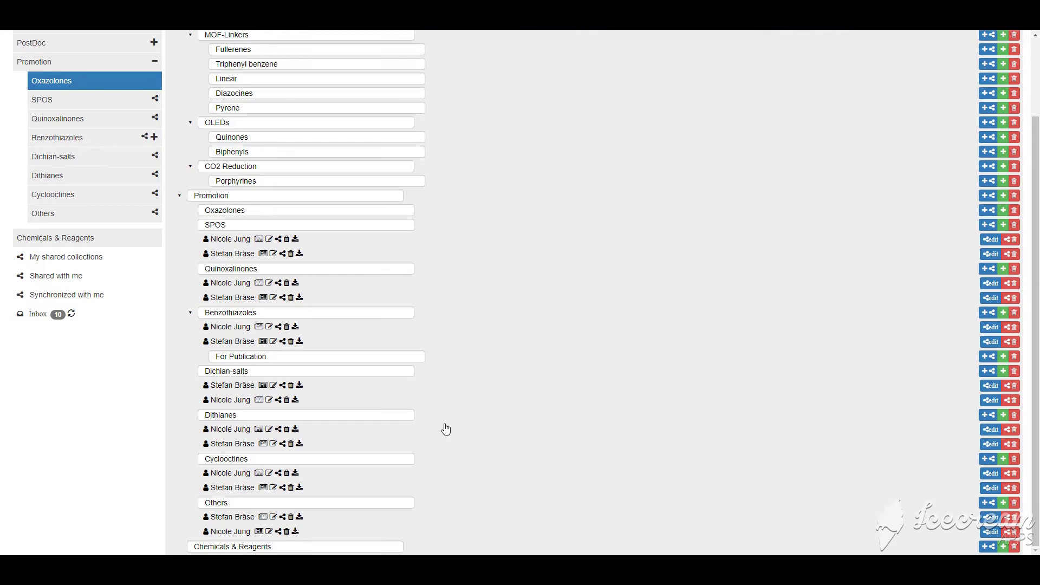
{"action": "scroll", "coordinate": [445, 429], "scroll_direction": "up", "scroll_amount": 2}
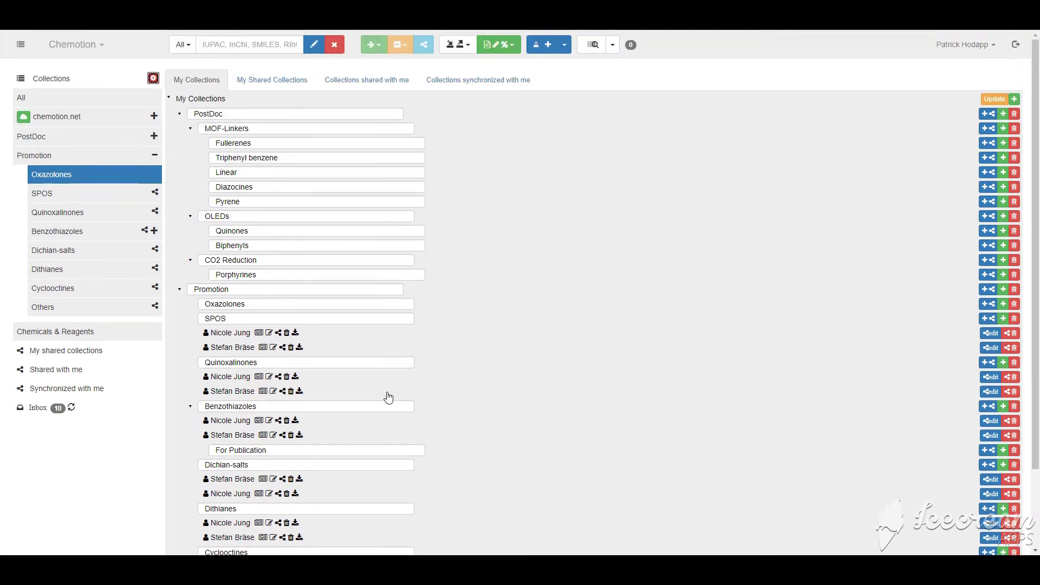
Open the synchronization settings for the Chemicals & Reagents collection and try the Supervisor and Reviewer sharing roles.
{"action": "scroll", "coordinate": [389, 397], "scroll_direction": "down", "scroll_amount": 2}
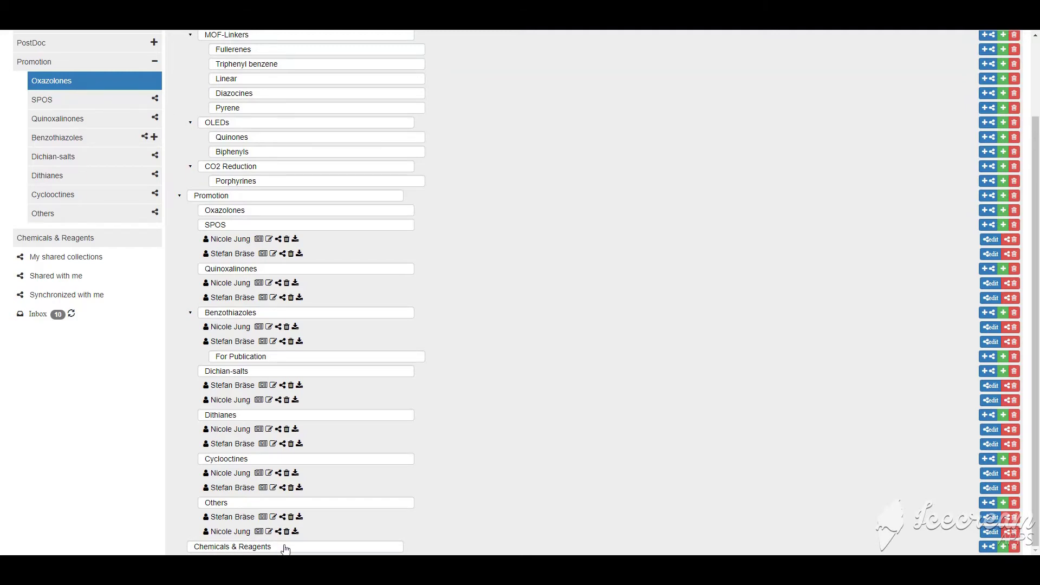
{"action": "left_click", "coordinate": [993, 548]}
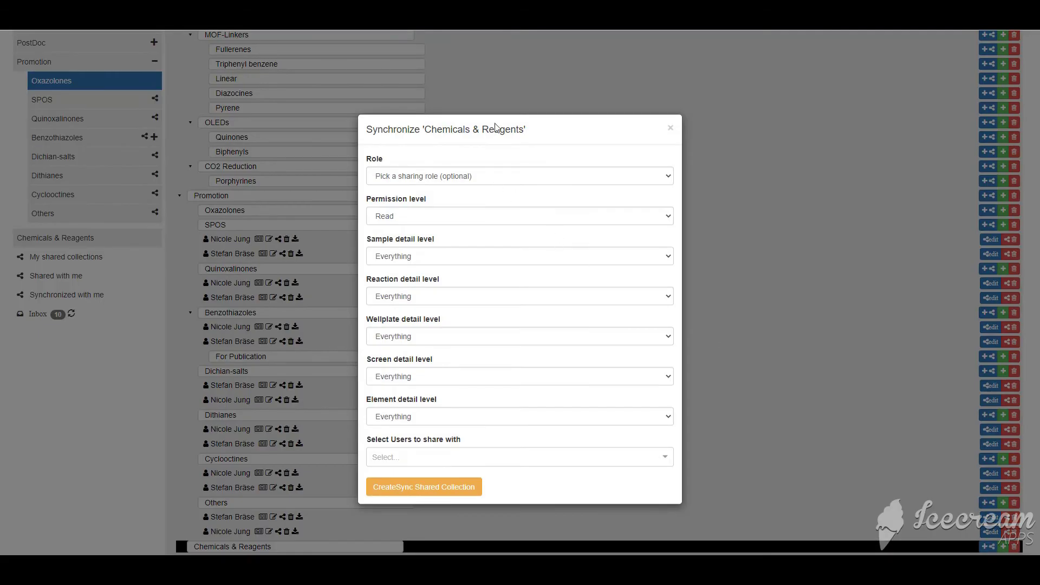
{"action": "left_click", "coordinate": [502, 178]}
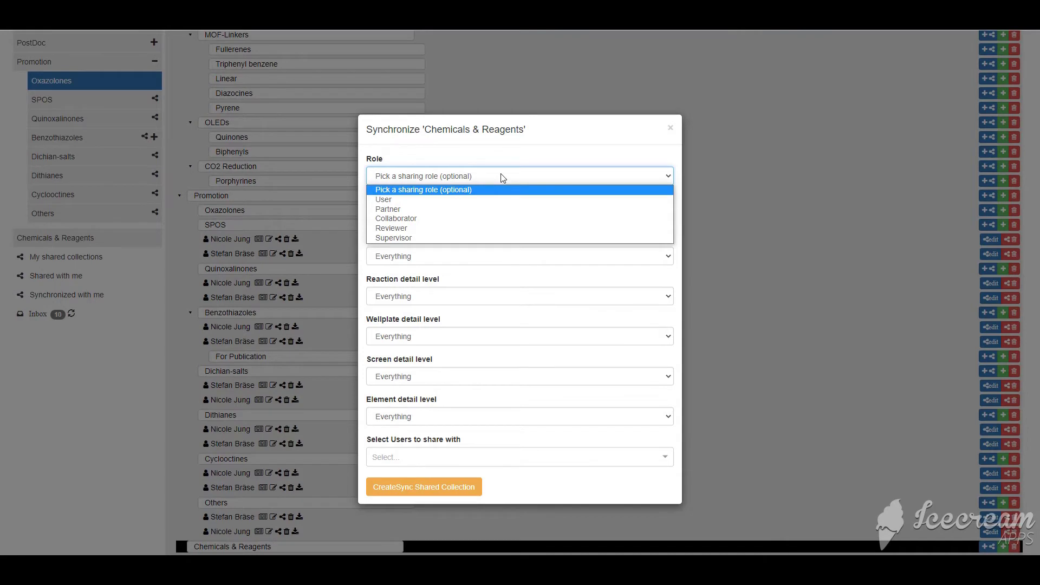
{"action": "left_click", "coordinate": [421, 238]}
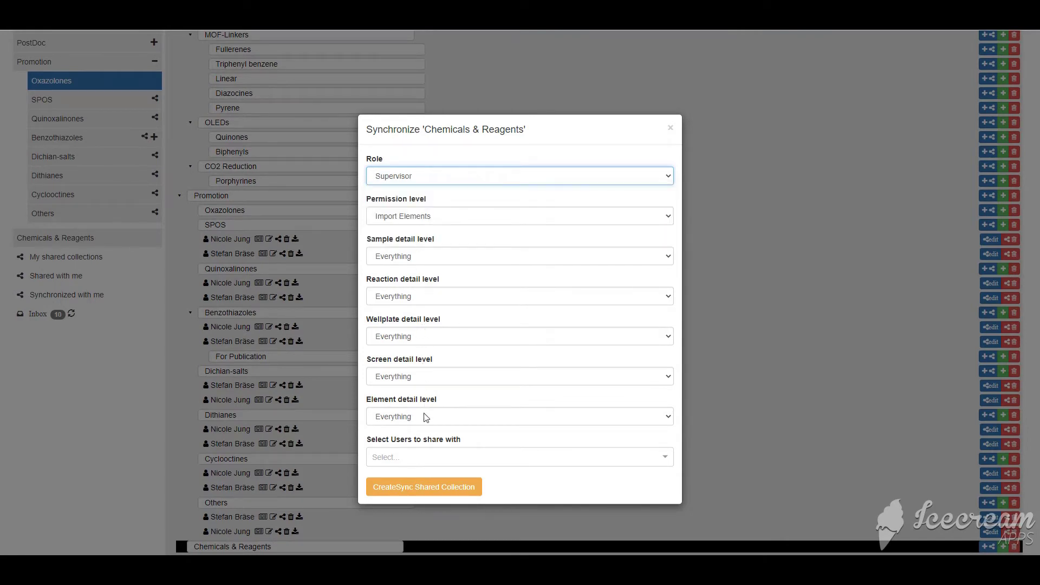
{"action": "left_click", "coordinate": [487, 177]}
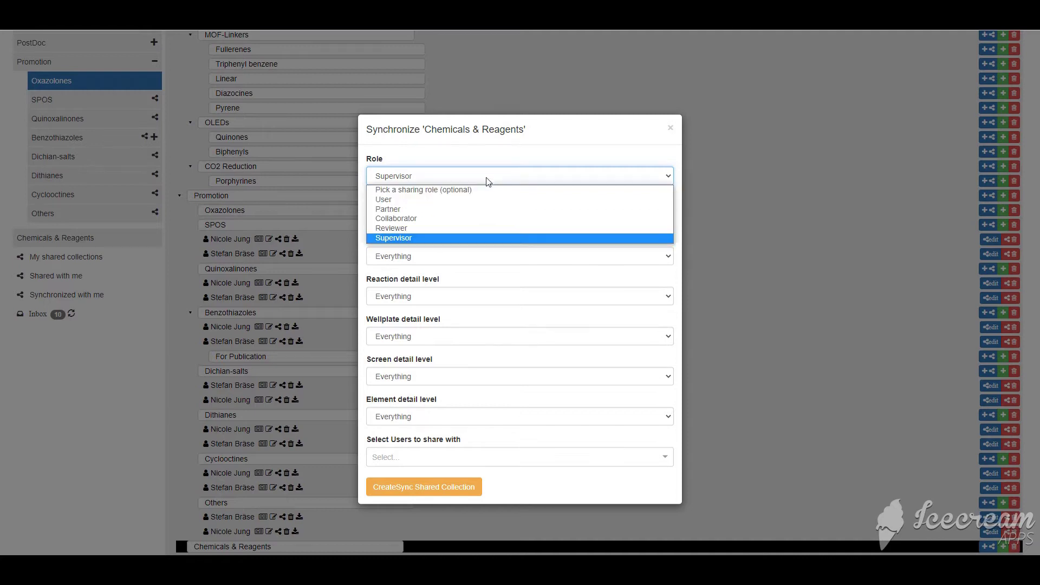
{"action": "left_click", "coordinate": [466, 228]}
Set permission to Share, sample detail to "Molecule, structure", reaction detail to "Observation, description, calculation" and wellplate detail to "Wells (Positions)".
{"action": "left_click", "coordinate": [441, 217]}
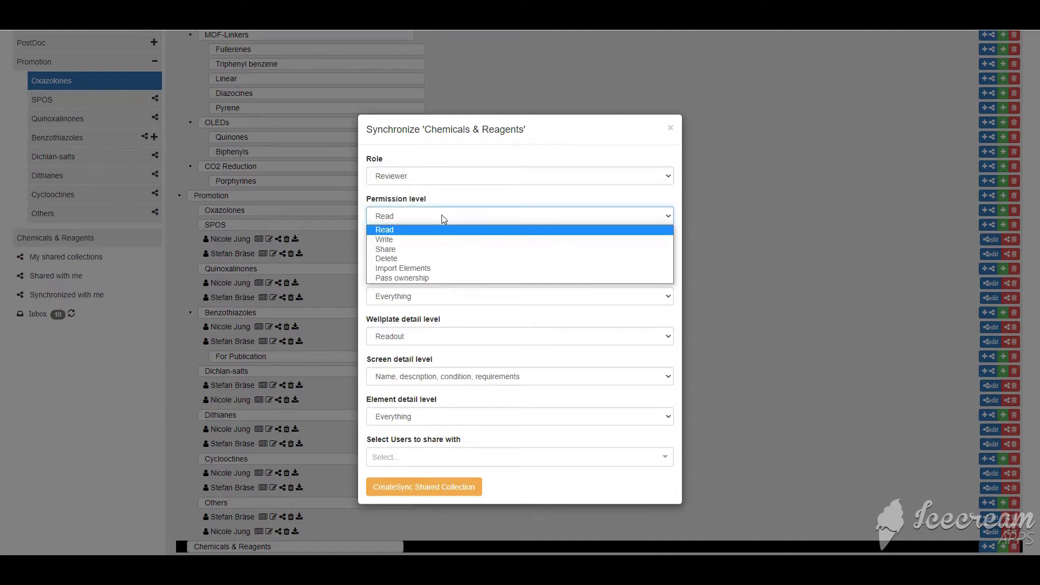
{"action": "left_click", "coordinate": [434, 249]}
{"action": "left_click", "coordinate": [434, 259]}
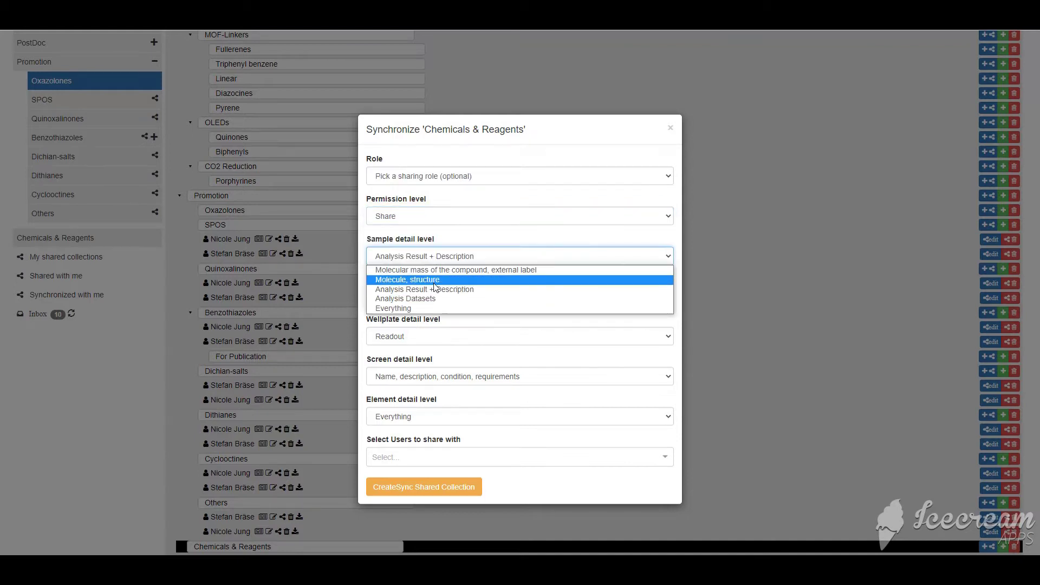
{"action": "left_click", "coordinate": [434, 280]}
{"action": "left_click", "coordinate": [437, 297]}
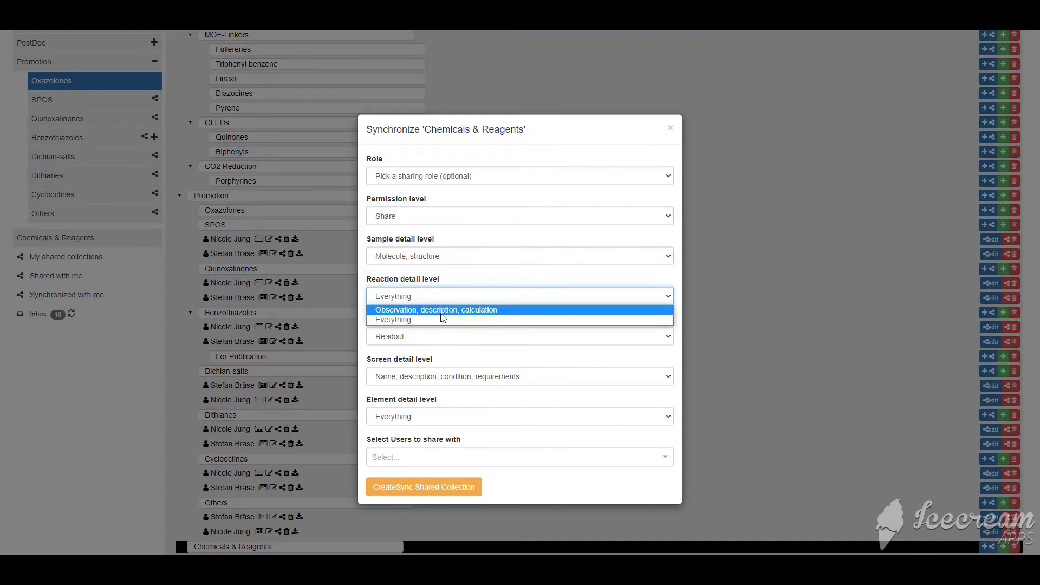
{"action": "left_click", "coordinate": [442, 312]}
{"action": "left_click", "coordinate": [440, 335]}
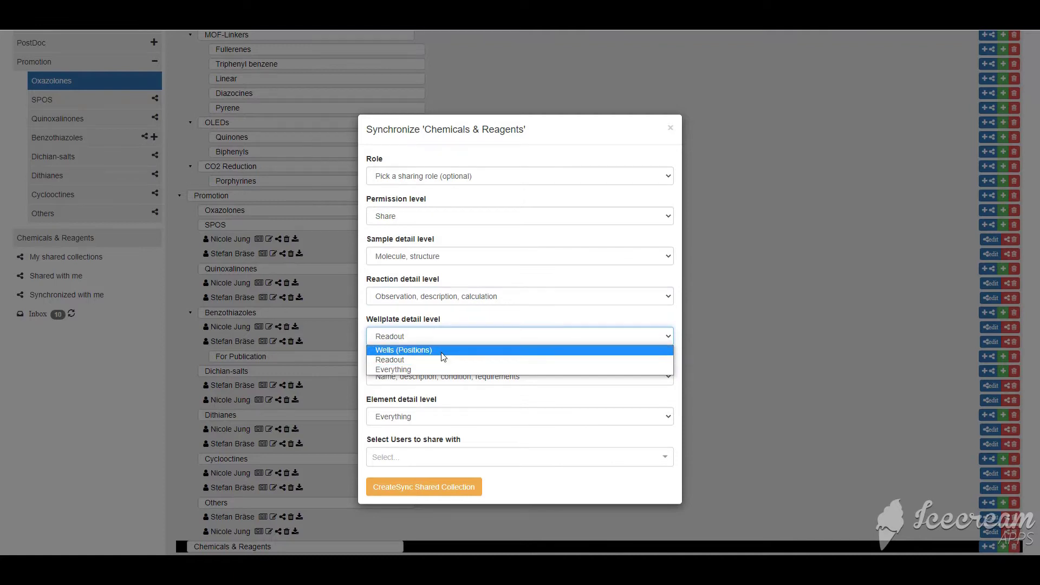
{"action": "left_click", "coordinate": [443, 350]}
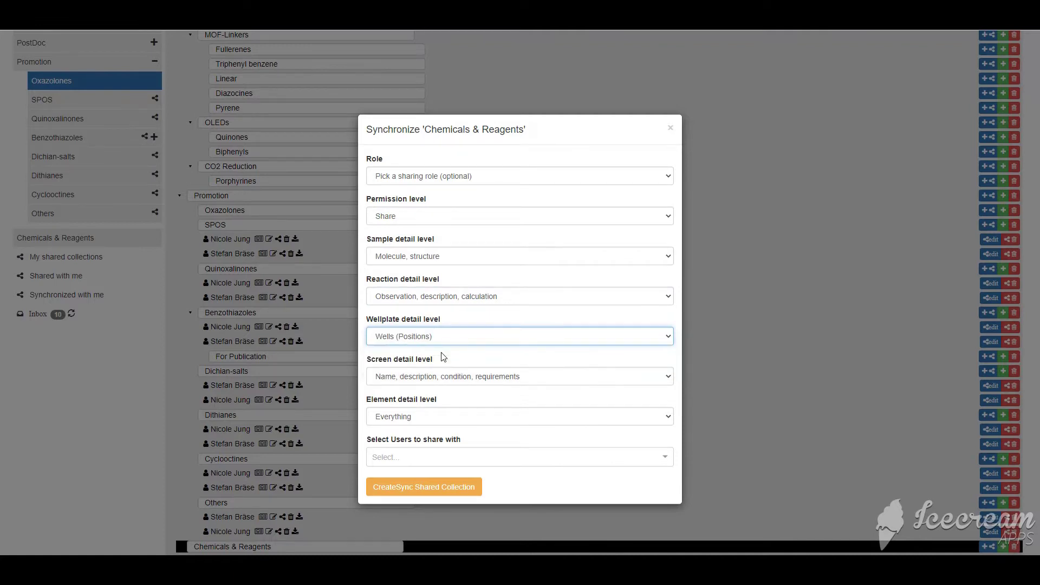
Search for a colleague by name and select them as sharing recipient, and close the synchronization settings without creating the shared collection.
{"action": "left_click", "coordinate": [430, 455]}
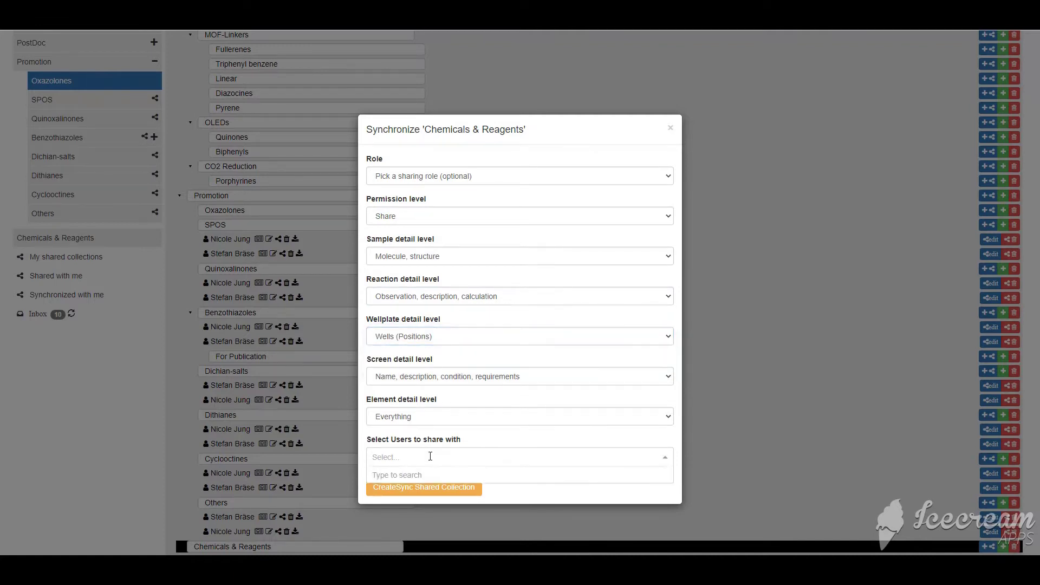
{"action": "type", "text": "Nicole"}
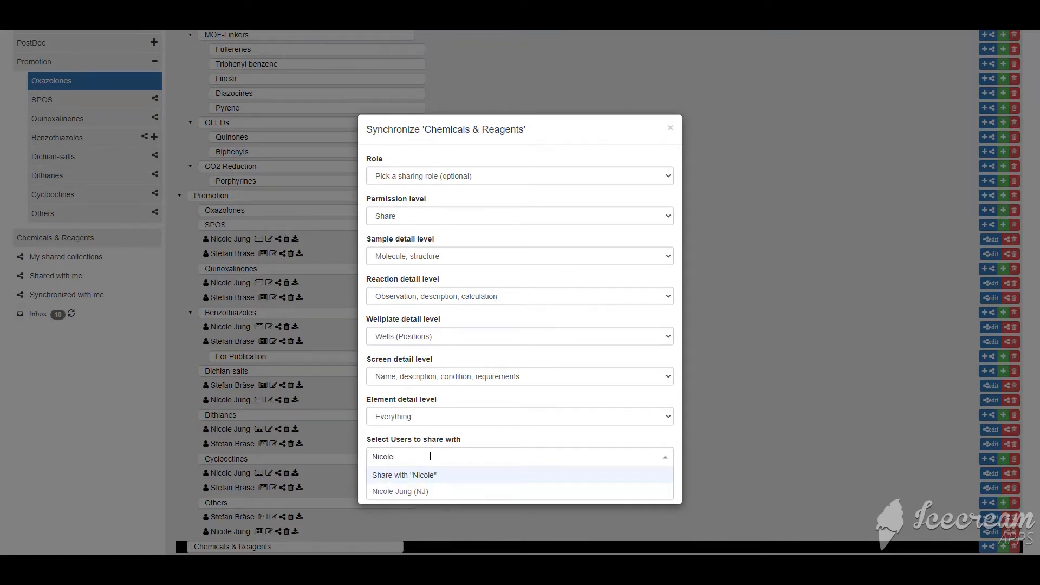
{"action": "left_click", "coordinate": [416, 491]}
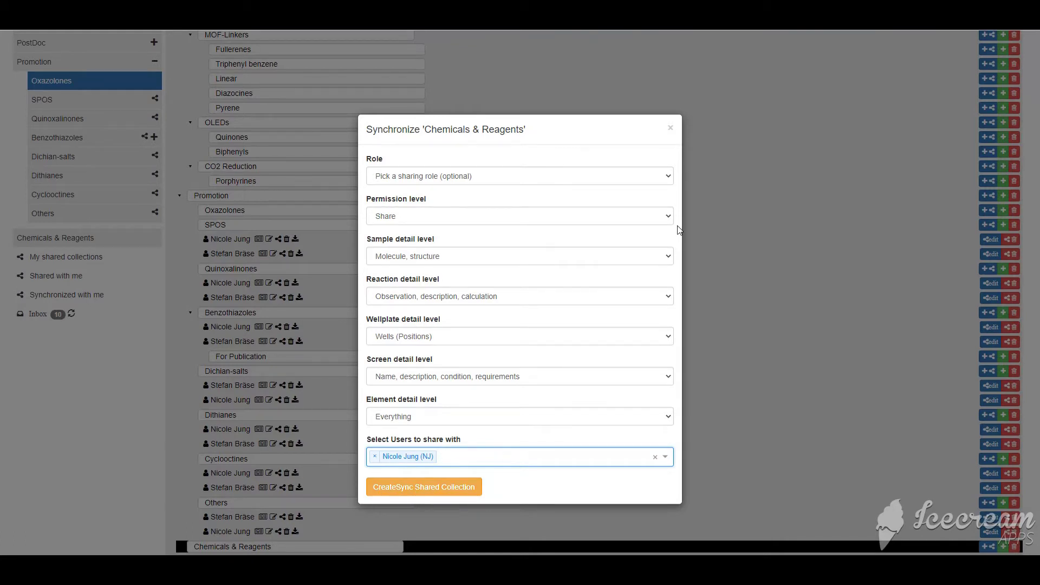
{"action": "left_click", "coordinate": [670, 130]}
{"action": "scroll", "coordinate": [674, 250], "scroll_direction": "up", "scroll_amount": 2}
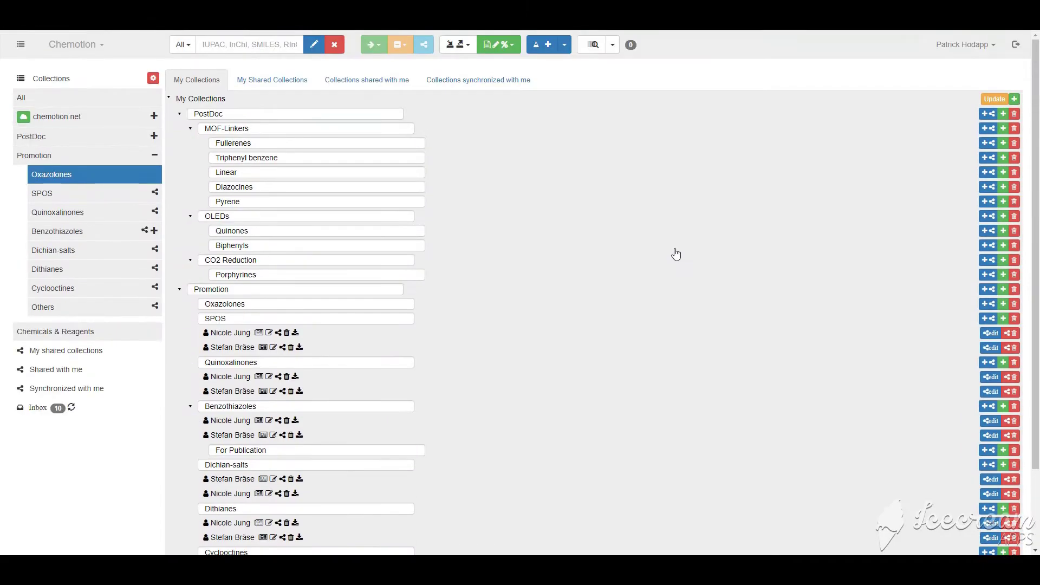
Leave collection management and view the reactions in collection A of PH1 among the collections synchronized with me.
{"action": "left_click", "coordinate": [154, 78]}
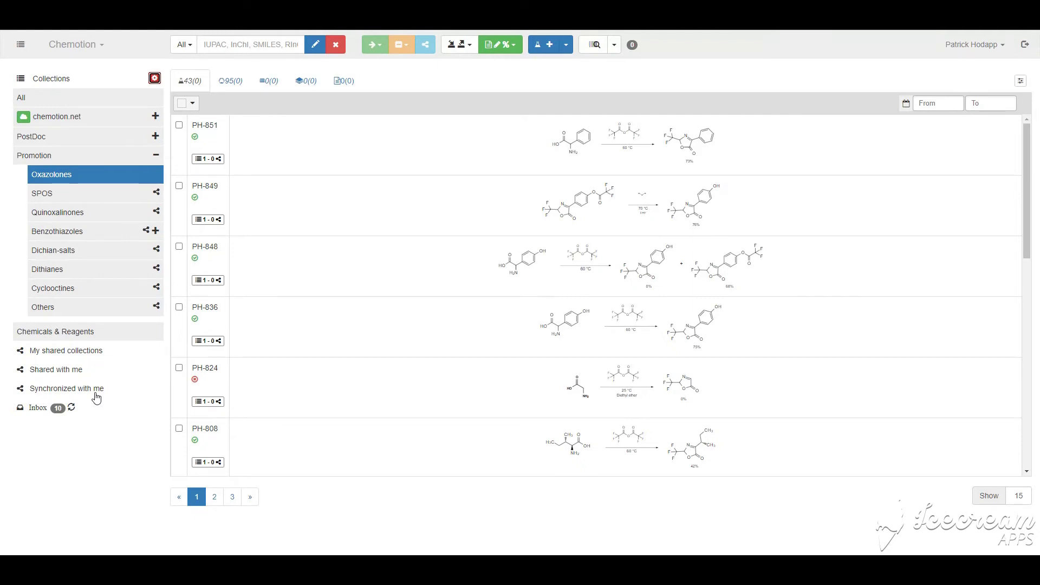
{"action": "left_click", "coordinate": [95, 395]}
{"action": "scroll", "coordinate": [96, 399], "scroll_direction": "down", "scroll_amount": 1}
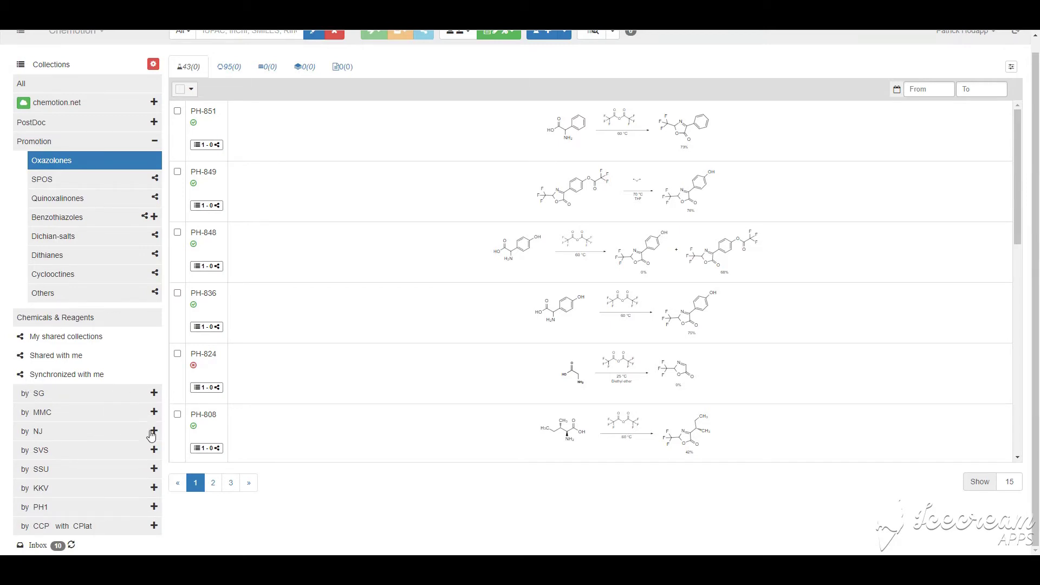
{"action": "left_click", "coordinate": [146, 509]}
{"action": "scroll", "coordinate": [118, 498], "scroll_direction": "down", "scroll_amount": 2}
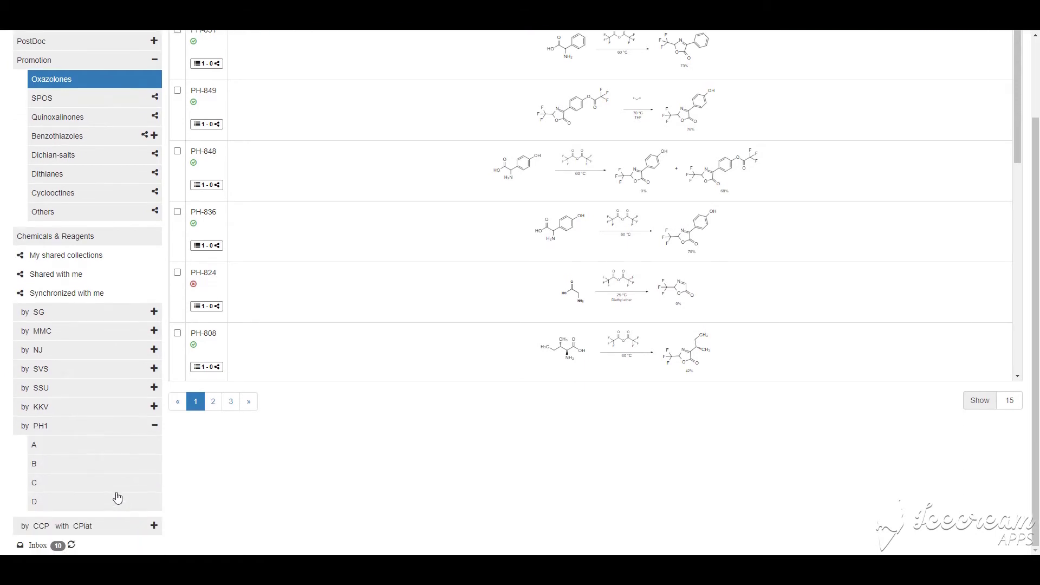
{"action": "left_click", "coordinate": [46, 447]}
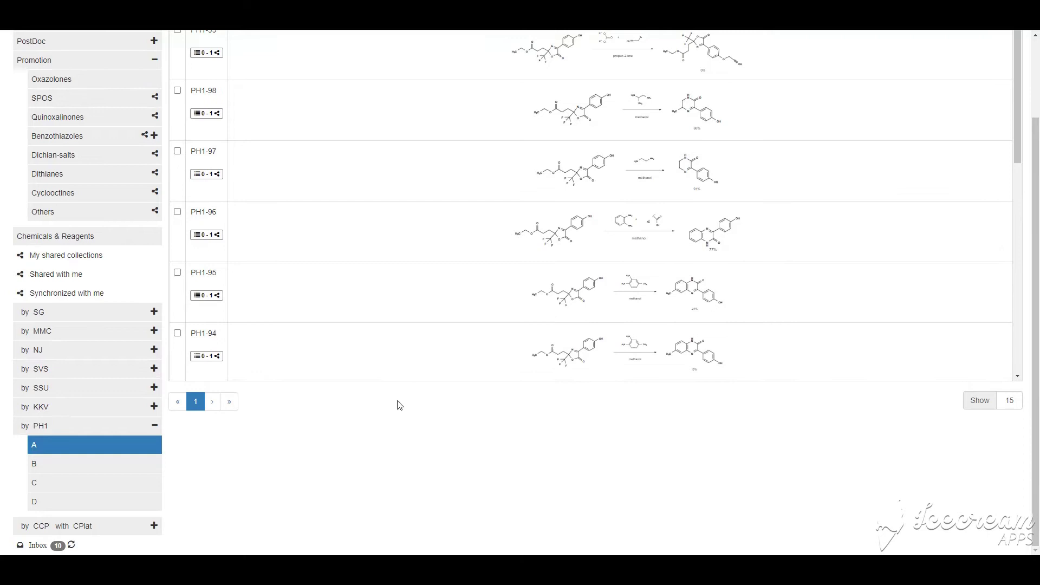
{"action": "scroll", "coordinate": [397, 404], "scroll_direction": "up", "scroll_amount": 2}
{"action": "mouse_move", "coordinate": [224, 423]}
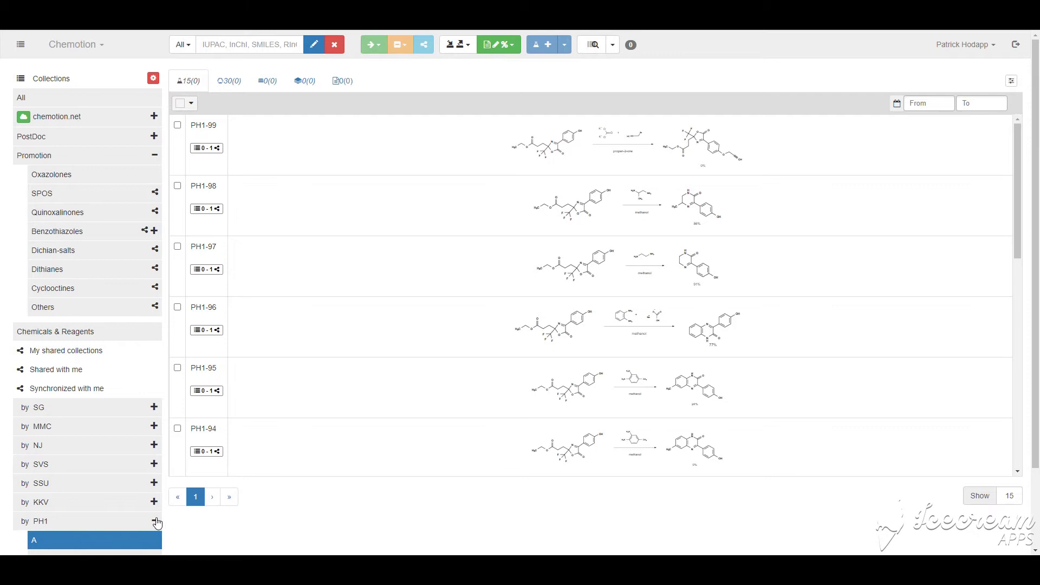
Collapse the PH1 and synchronized collection lists and return to the Oxazolones collection.
{"action": "scroll", "coordinate": [207, 520], "scroll_direction": "down", "scroll_amount": 2}
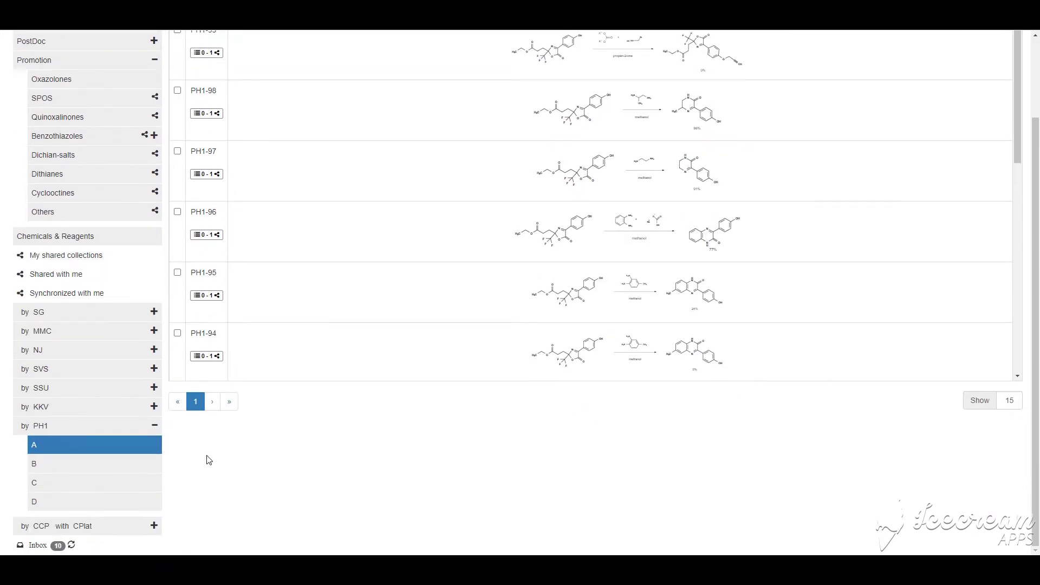
{"action": "left_click", "coordinate": [156, 426]}
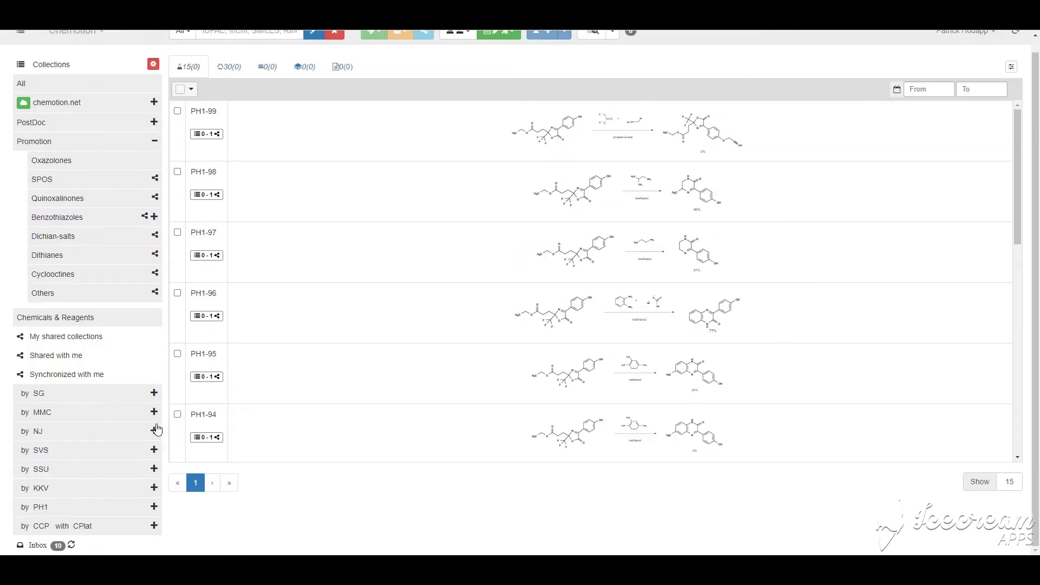
{"action": "left_click", "coordinate": [82, 375]}
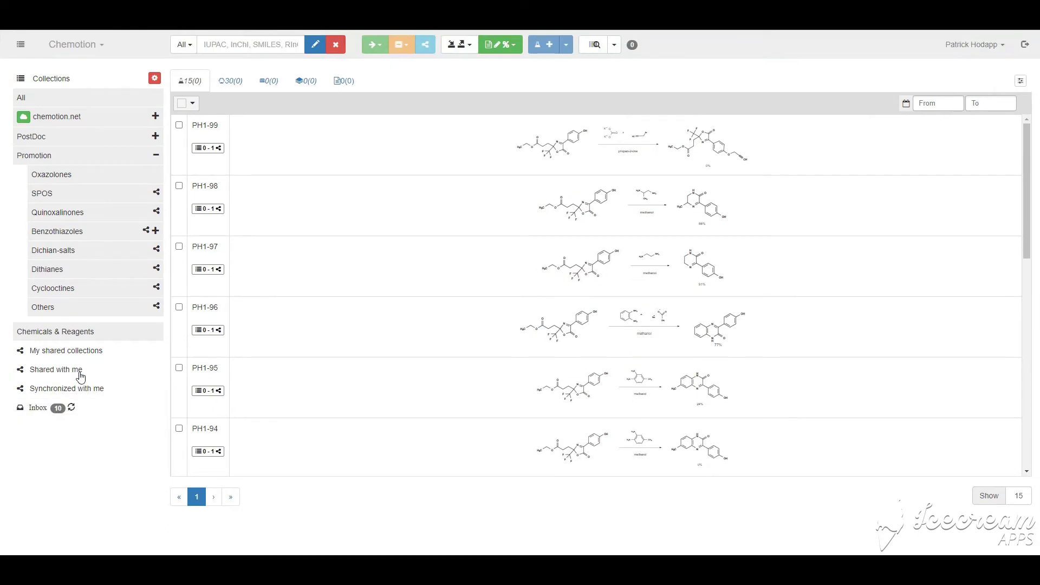
{"action": "left_click", "coordinate": [79, 180]}
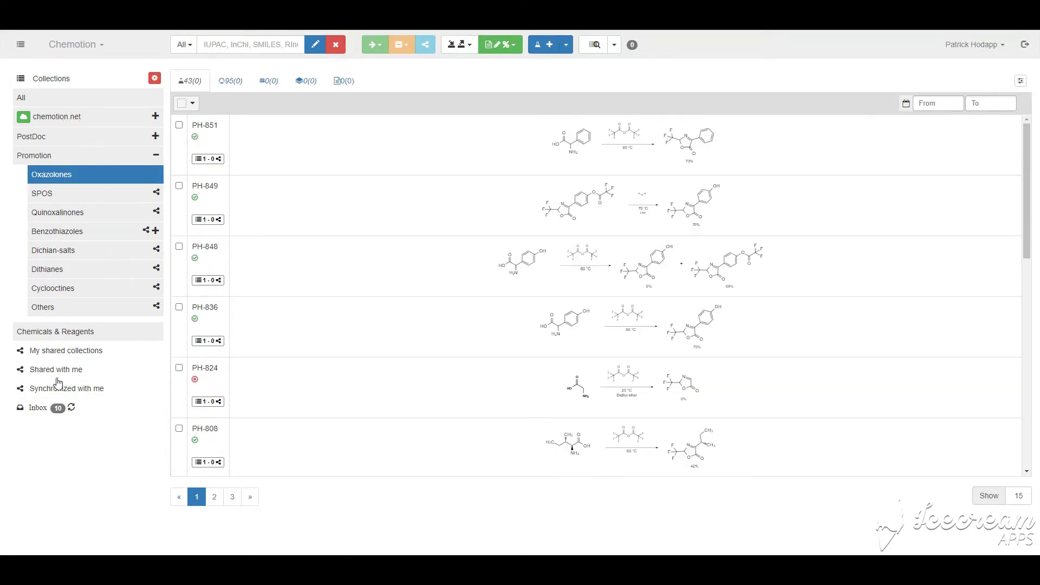
Look through the LCMS and GCMS folders in the device inbox, and collapse the folders and the inbox.
{"action": "left_click", "coordinate": [36, 409]}
{"action": "scroll", "coordinate": [105, 441], "scroll_direction": "down", "scroll_amount": 1}
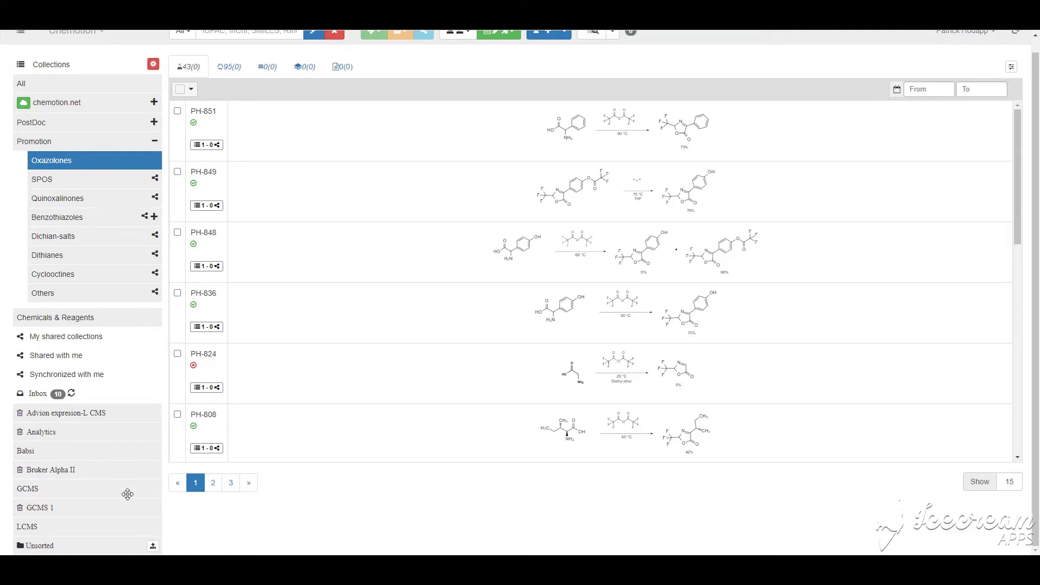
{"action": "left_click", "coordinate": [28, 527]}
{"action": "left_click", "coordinate": [32, 489]}
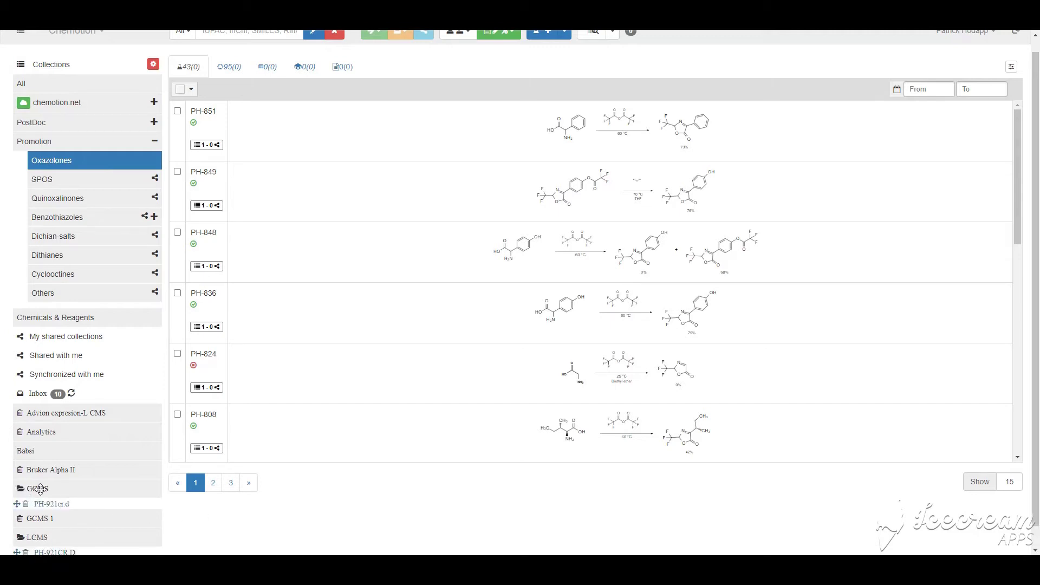
{"action": "scroll", "coordinate": [69, 498], "scroll_direction": "down", "scroll_amount": 1}
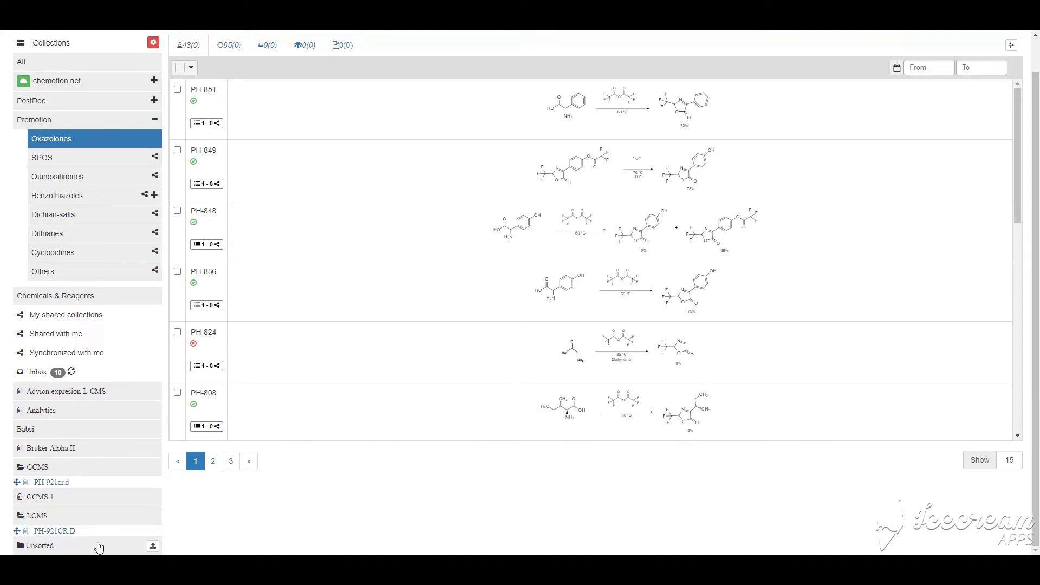
{"action": "left_click", "coordinate": [37, 517]}
{"action": "left_click", "coordinate": [39, 476]}
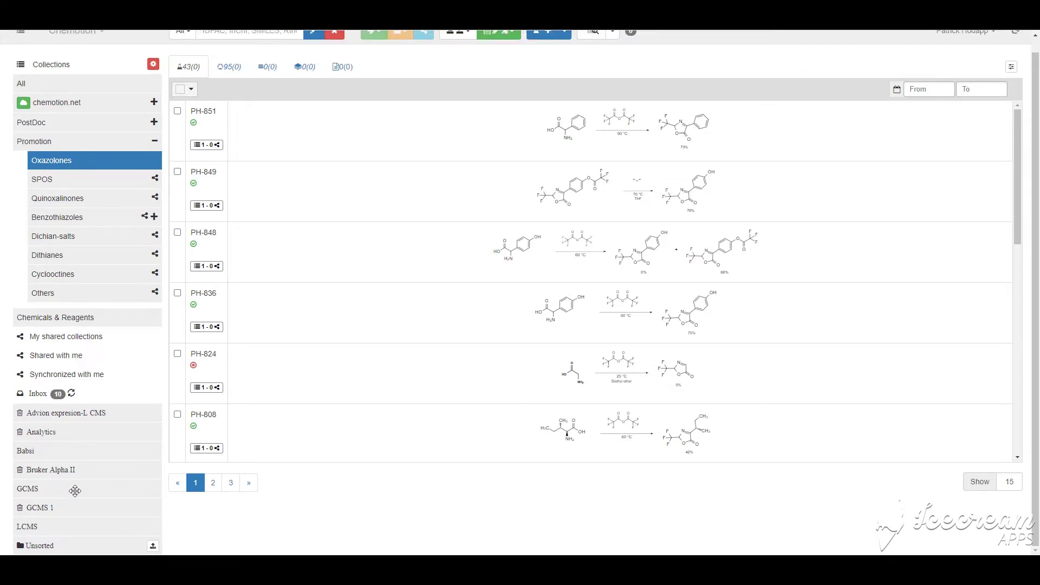
{"action": "scroll", "coordinate": [57, 436], "scroll_direction": "up", "scroll_amount": 1}
{"action": "left_click", "coordinate": [43, 411]}
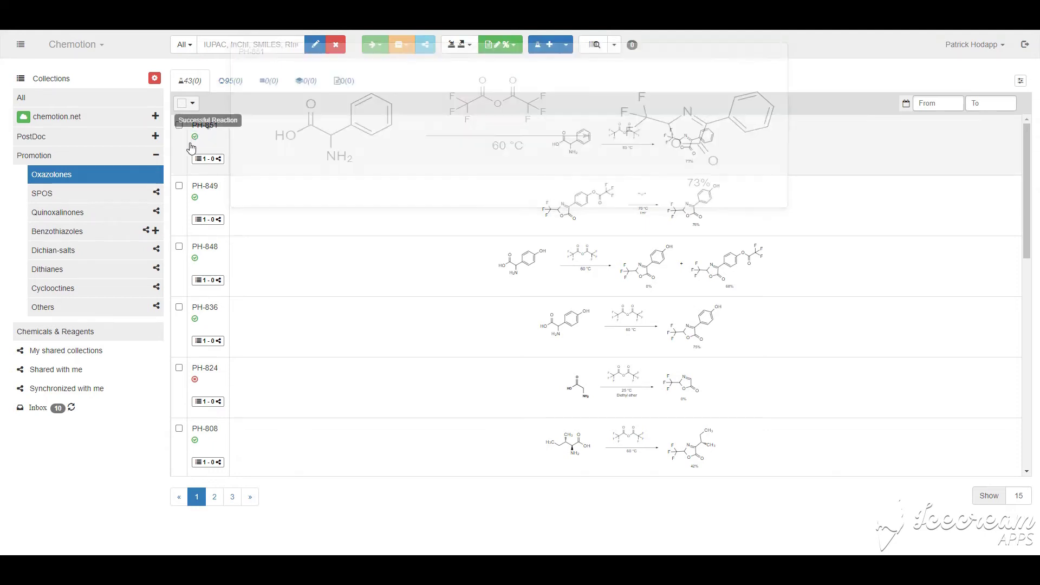
Sketch a benzene ring with a CH2–Cl side chain as a structure search query, and cancel without searching.
{"action": "left_click", "coordinate": [315, 45]}
{"action": "left_click", "coordinate": [73, 206]}
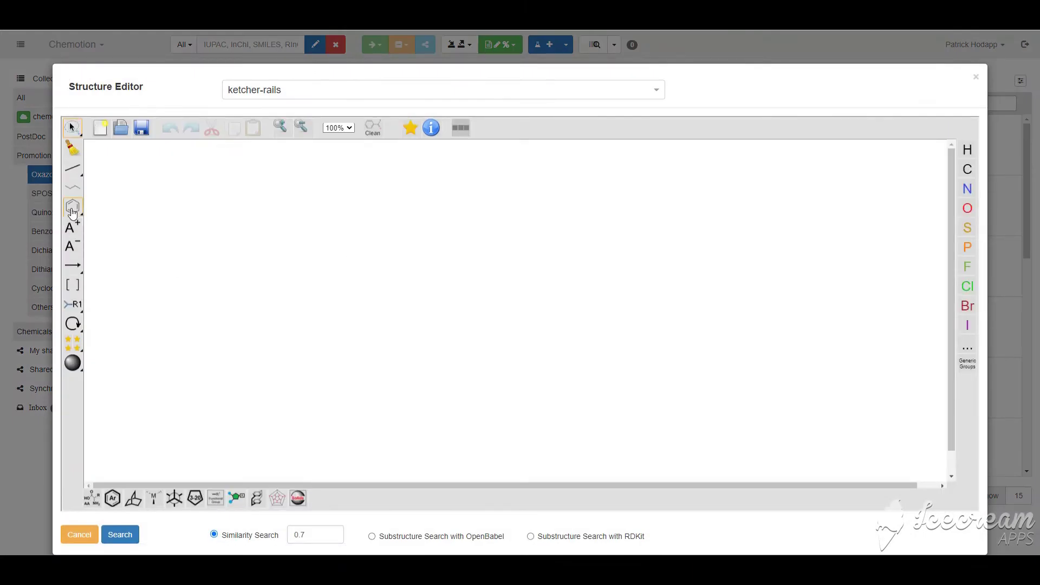
{"action": "left_click", "coordinate": [374, 314]}
{"action": "left_click", "coordinate": [72, 168]}
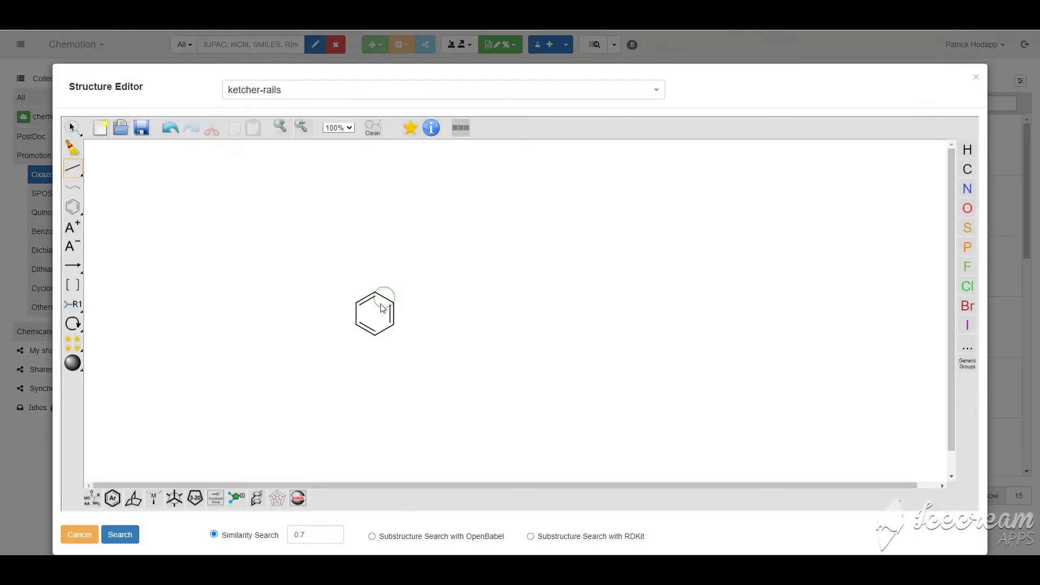
{"action": "left_click", "coordinate": [394, 302]}
{"action": "left_click", "coordinate": [428, 293]}
{"action": "key", "text": "shift+c"}
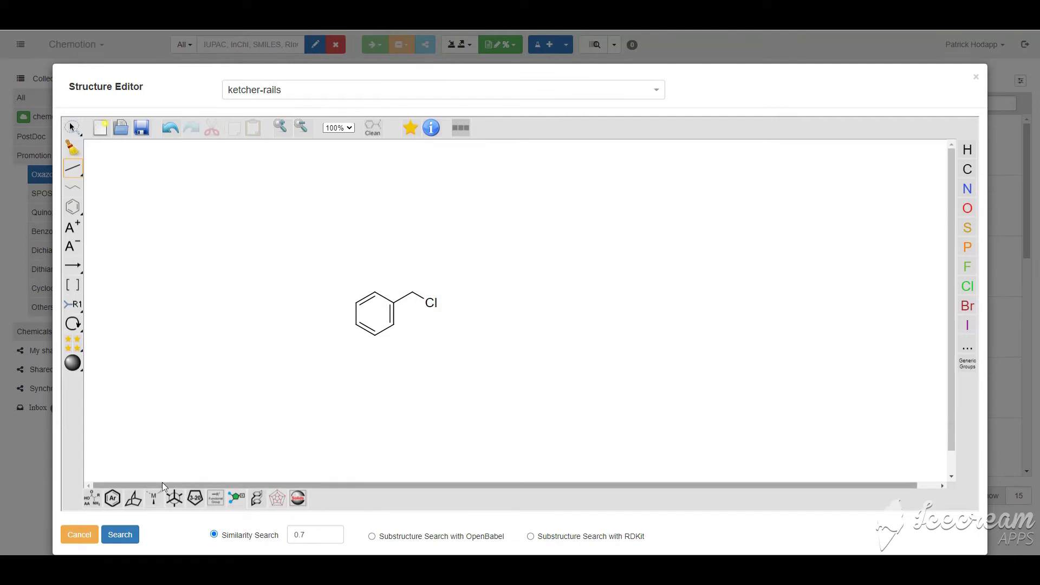
{"action": "left_click", "coordinate": [79, 534]}
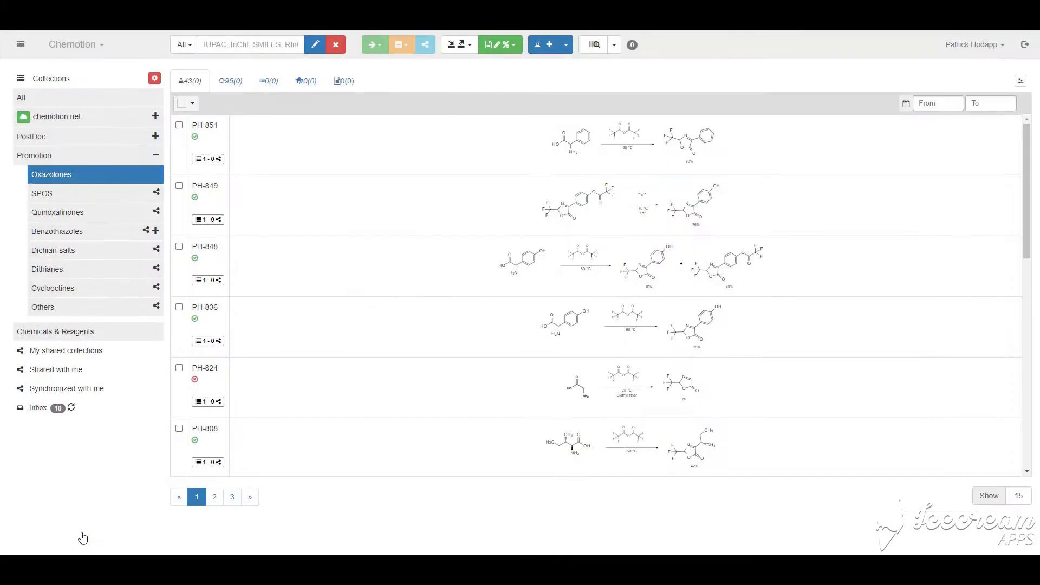
Look through the search types and sample fields offered by Advanced Search, keep Sample Name, and close the search form.
{"action": "left_click", "coordinate": [189, 46]}
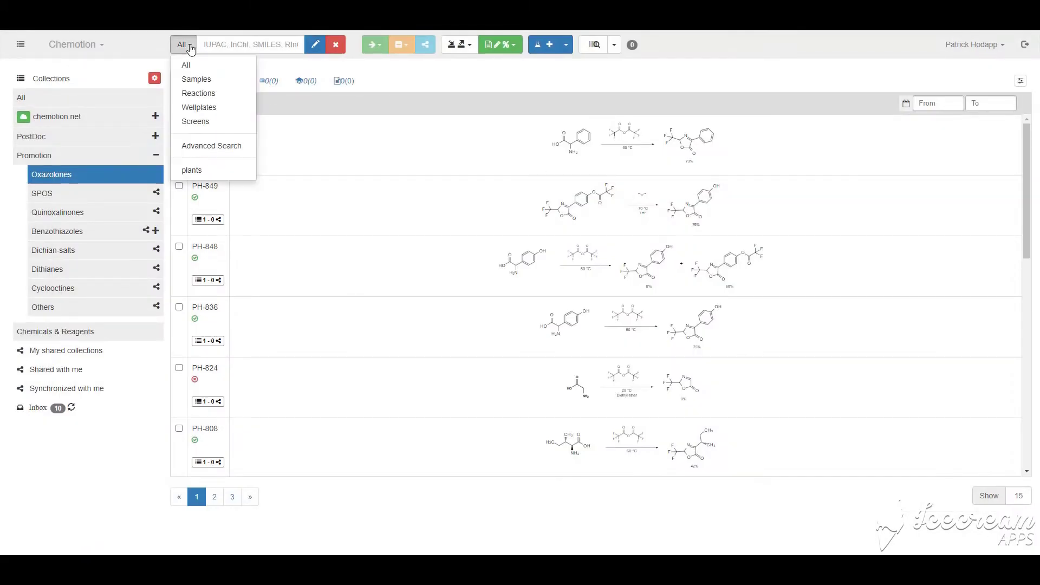
{"action": "left_click", "coordinate": [217, 147]}
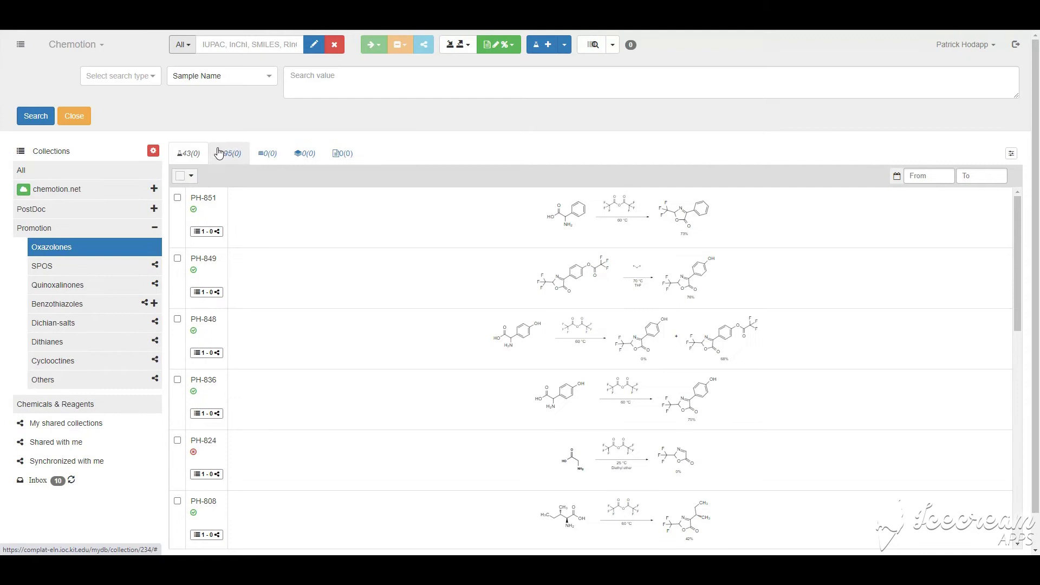
{"action": "left_click", "coordinate": [154, 77]}
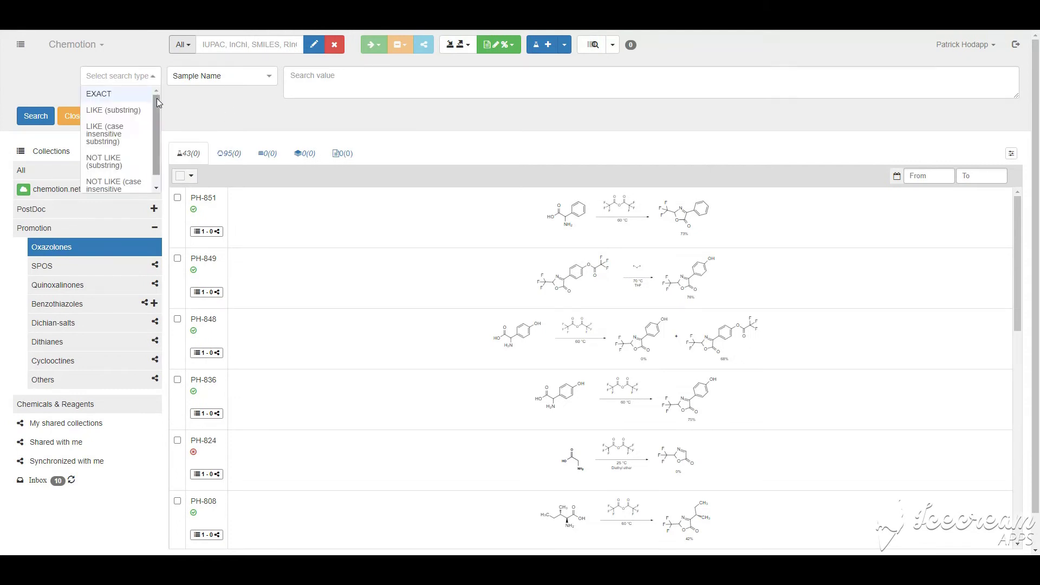
{"action": "left_click_drag", "start_coordinate": [157, 100], "coordinate": [155, 125]}
{"action": "left_click", "coordinate": [269, 77]}
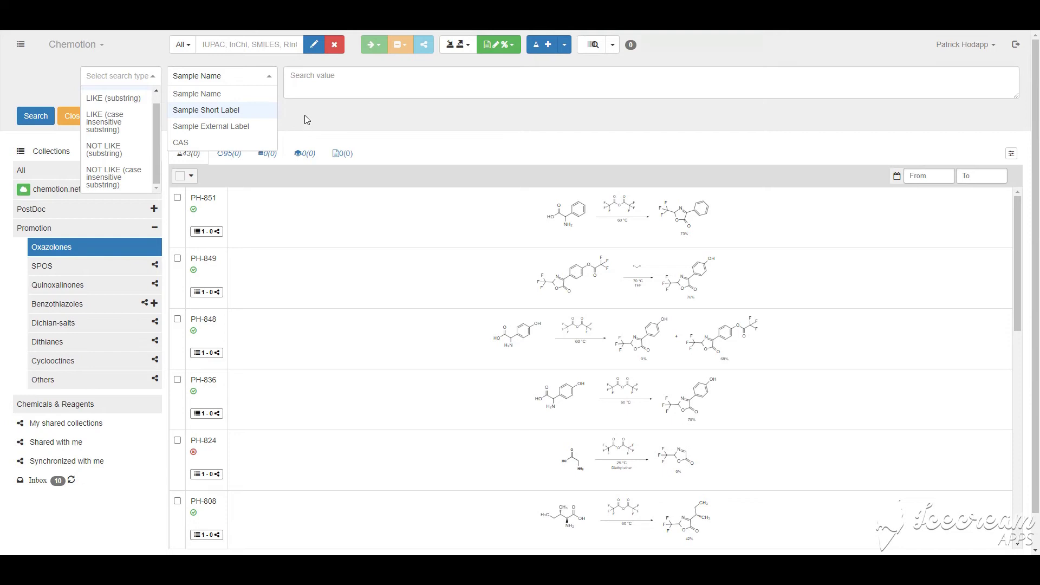
{"action": "left_click", "coordinate": [197, 94]}
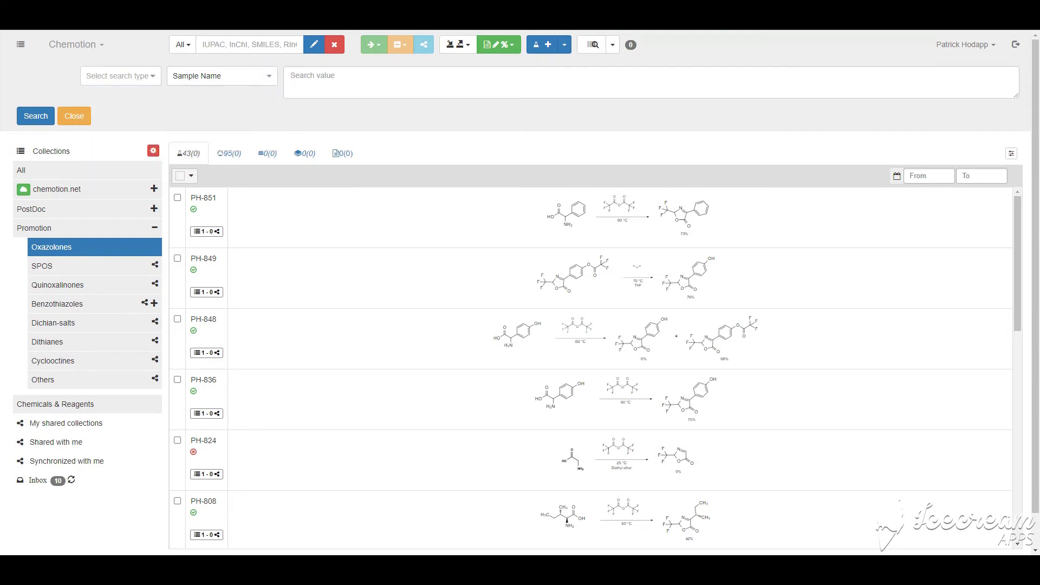
{"action": "left_click", "coordinate": [64, 118]}
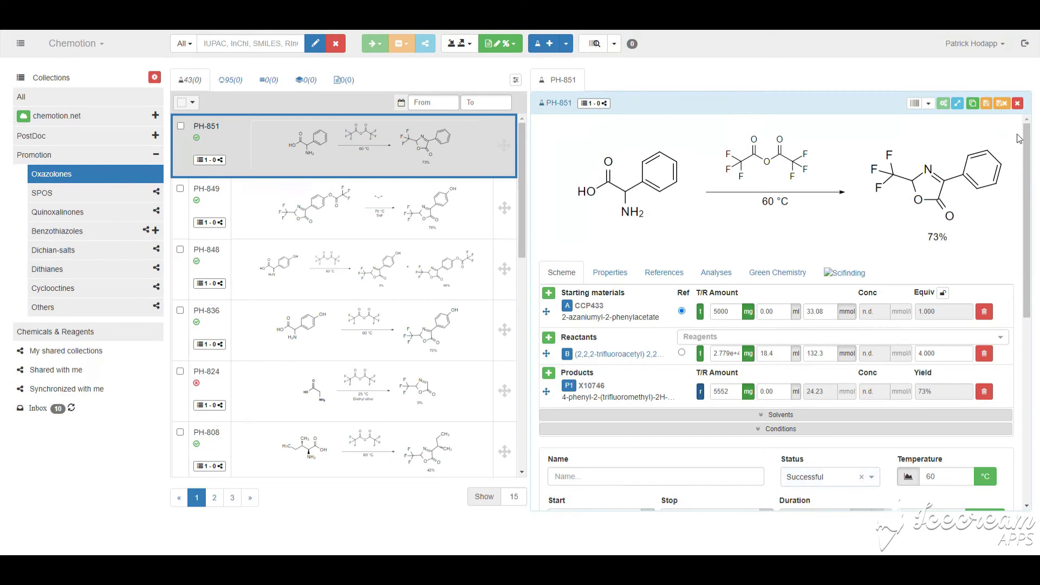
Review the scheme of reaction PH-851 and expand its Solvents and Conditions sections.
{"action": "left_click_drag", "start_coordinate": [1028, 139], "coordinate": [1039, 118]}
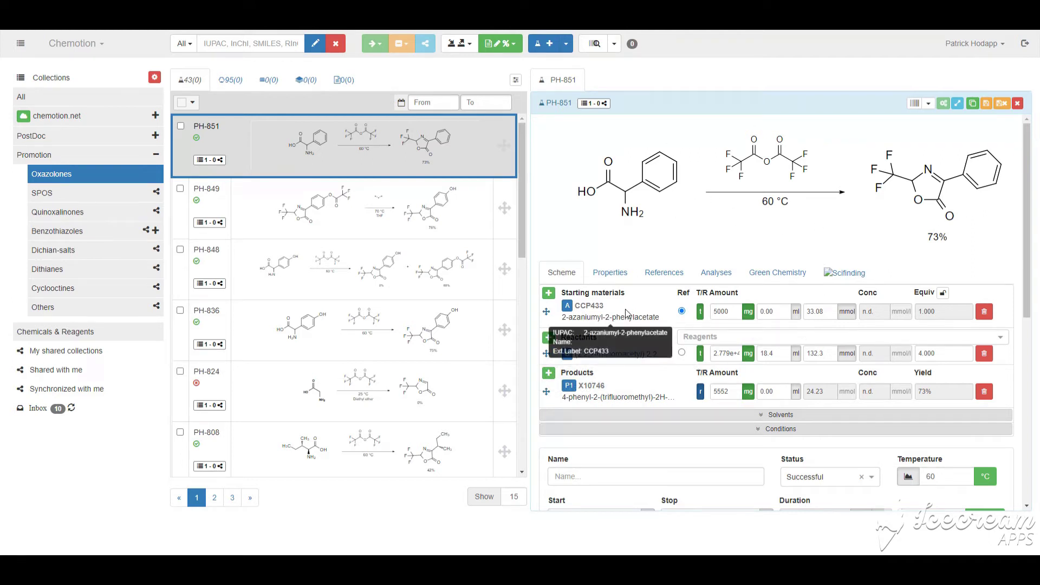
{"action": "scroll", "coordinate": [1029, 279], "scroll_direction": "down", "scroll_amount": 1}
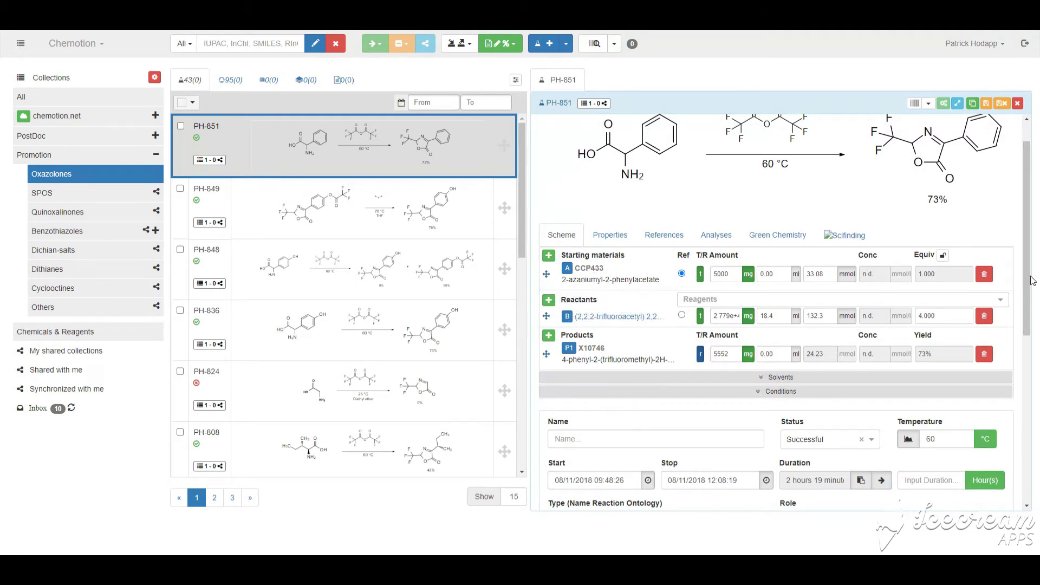
{"action": "scroll", "coordinate": [1035, 310], "scroll_direction": "down", "scroll_amount": 1}
{"action": "left_click", "coordinate": [862, 316]}
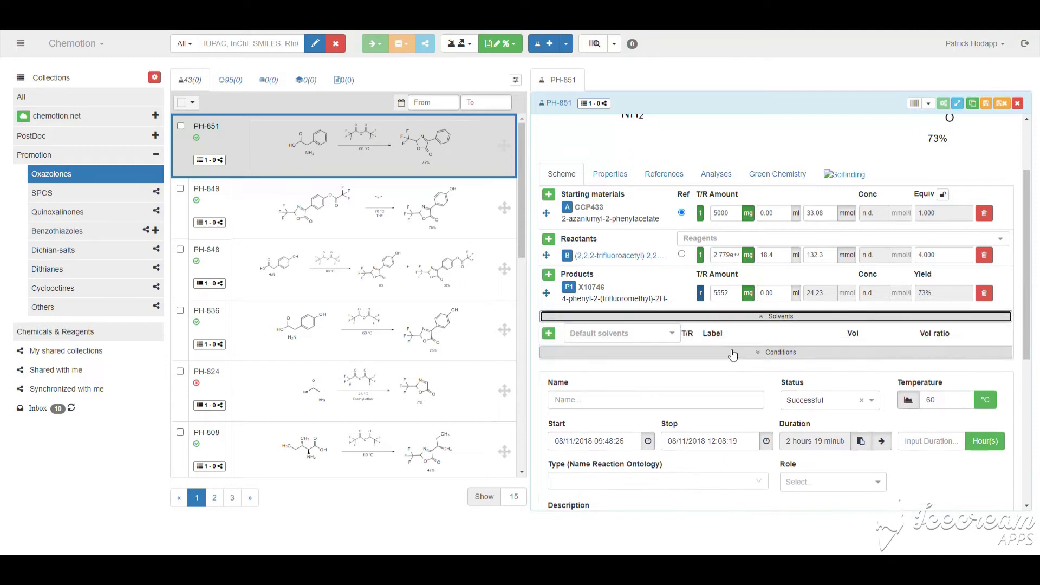
{"action": "left_click", "coordinate": [732, 353]}
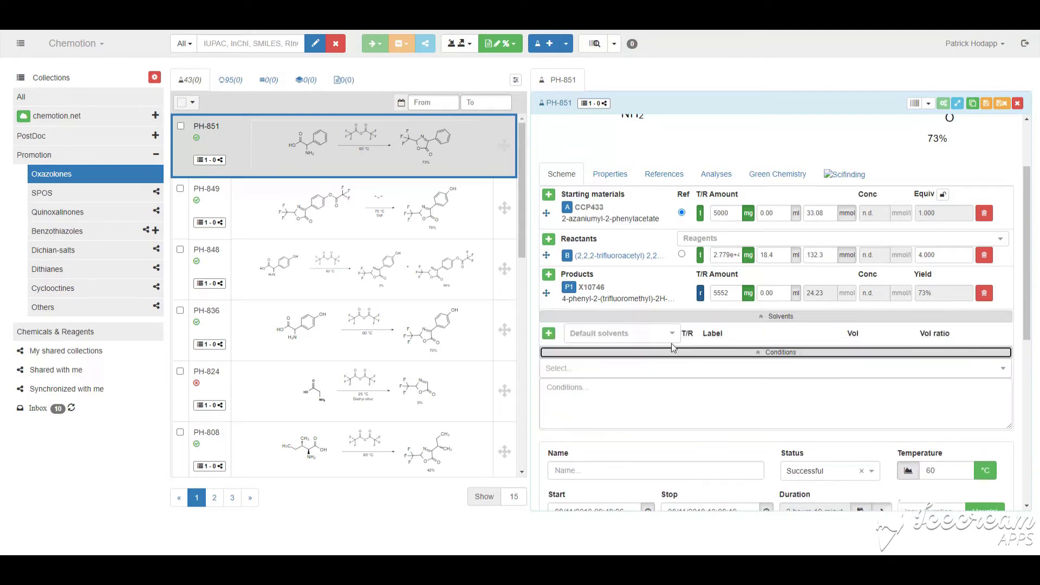
Add Acetone from the default solvents to reaction PH-851.
{"action": "scroll", "coordinate": [1028, 255], "scroll_direction": "up", "scroll_amount": 2}
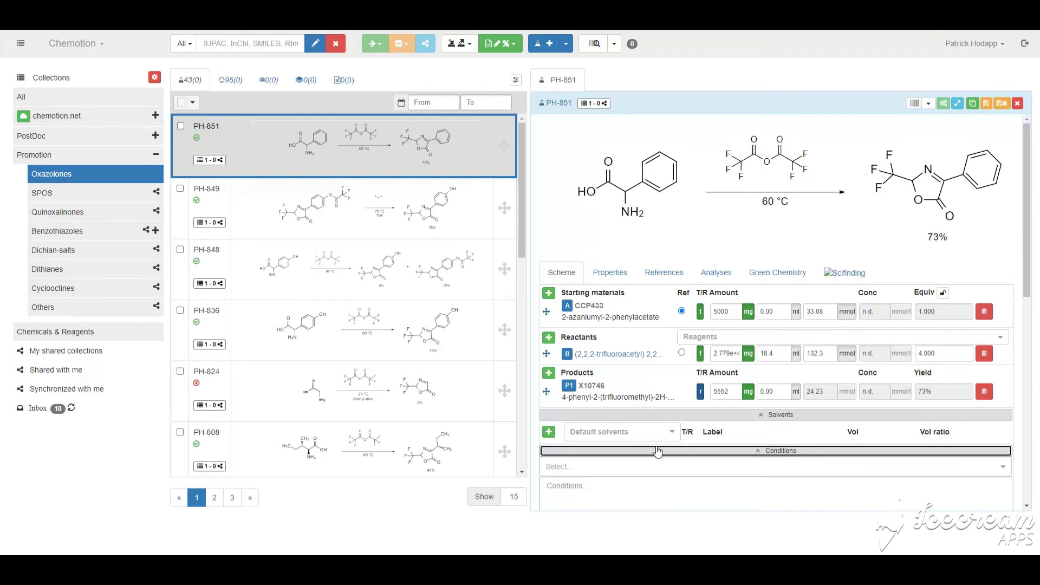
{"action": "left_click", "coordinate": [672, 432]}
{"action": "left_click", "coordinate": [635, 469]}
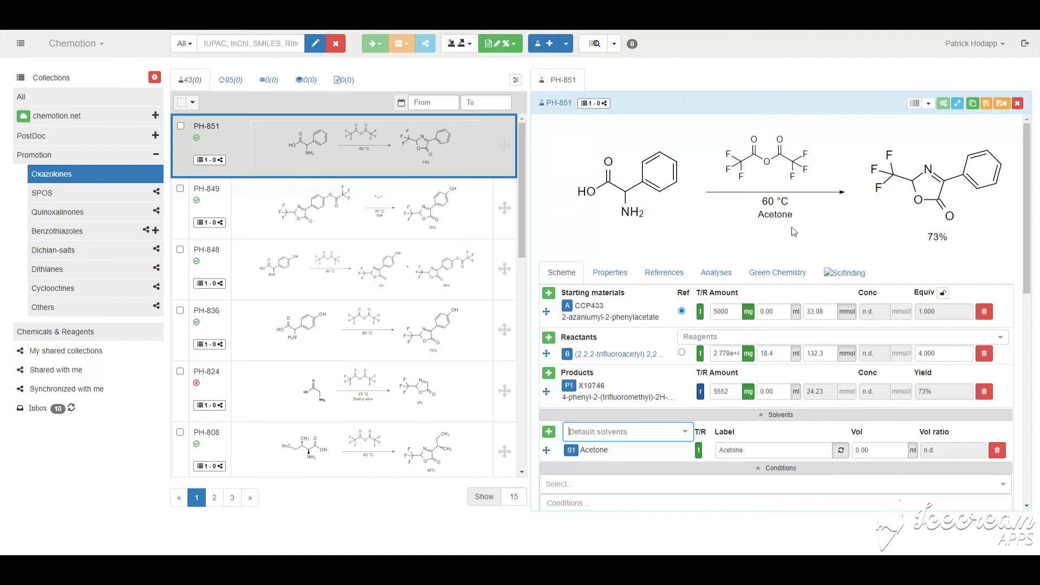
Add the predefined condition UV to the reaction and enter "Microwave (200 W)" on a second line of the conditions.
{"action": "scroll", "coordinate": [1021, 187], "scroll_direction": "down", "scroll_amount": 1}
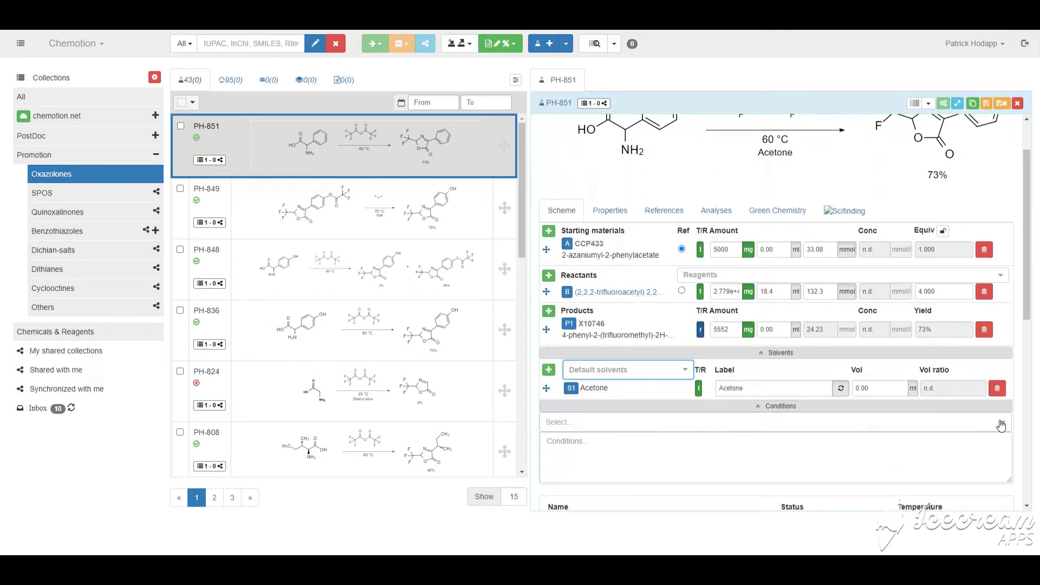
{"action": "left_click", "coordinate": [1002, 424]}
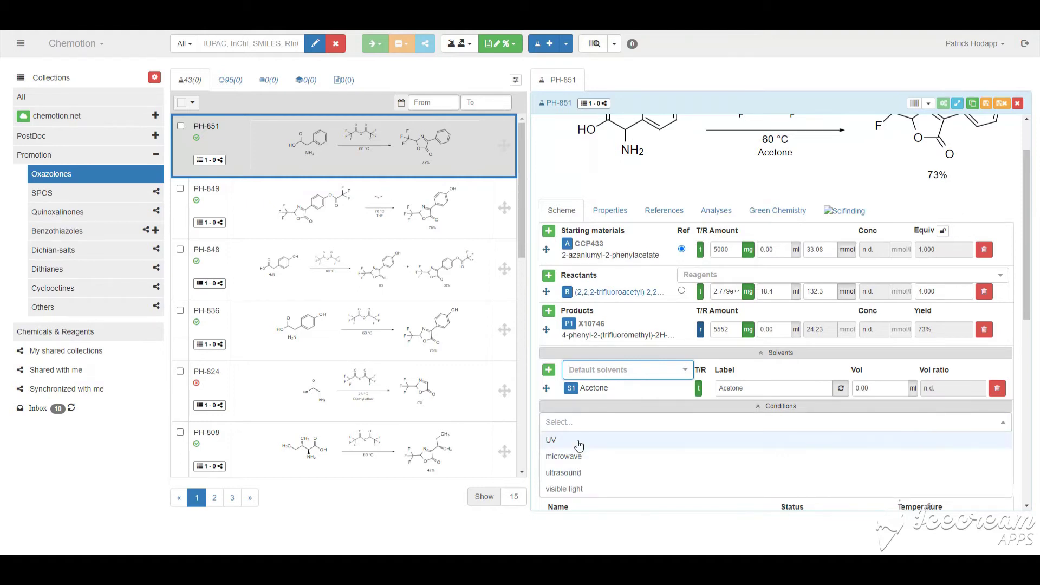
{"action": "left_click", "coordinate": [578, 445]}
{"action": "left_click", "coordinate": [598, 443]}
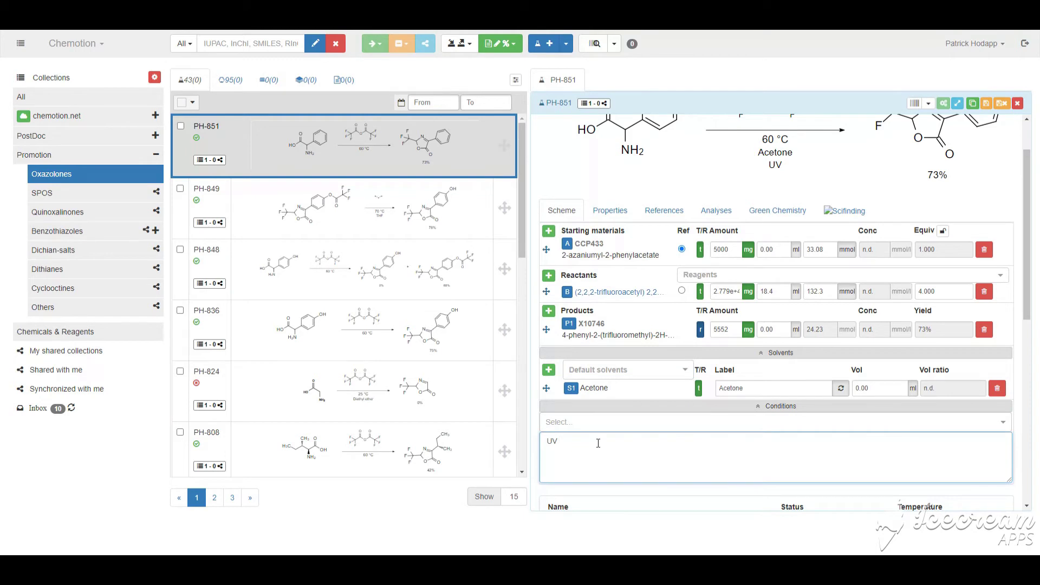
{"action": "key", "text": "Return"}
{"action": "type", "text": "Microwave (200 W)"}
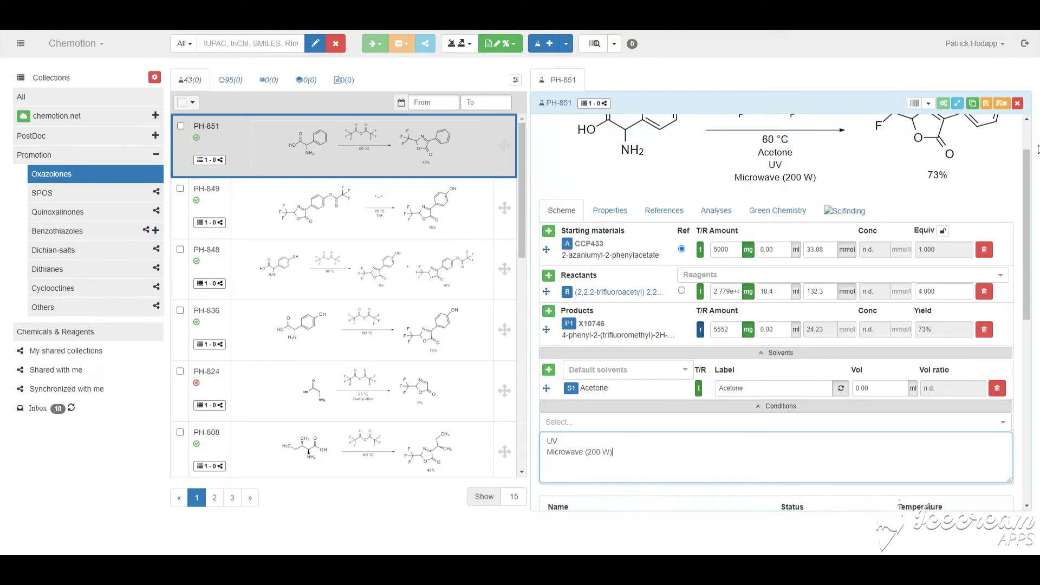
{"action": "scroll", "coordinate": [1029, 157], "scroll_direction": "up", "scroll_amount": 2}
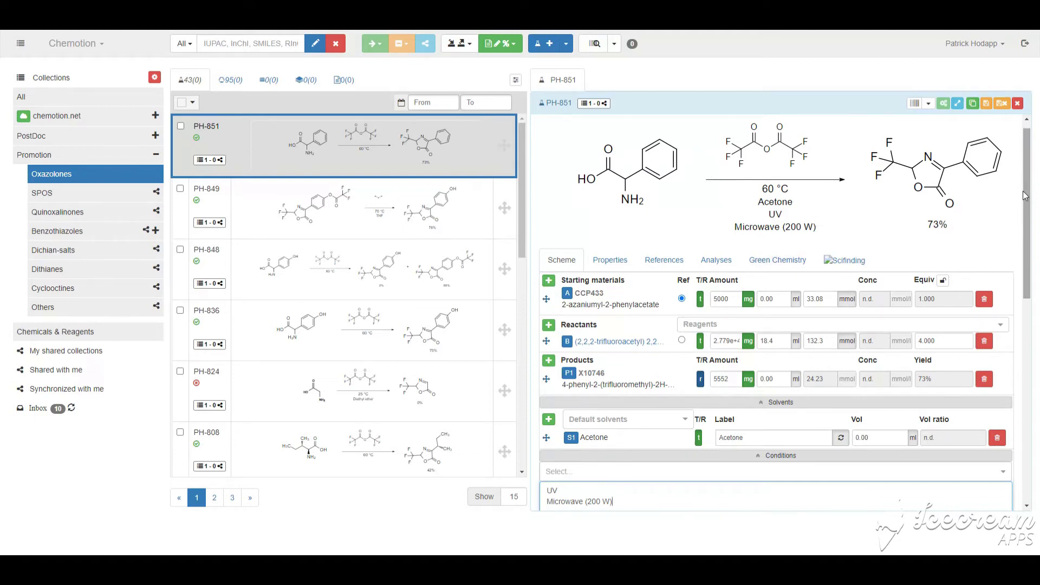
Look over the name field of reaction PH-851 and the status options offered, keeping the status Successful.
{"action": "scroll", "coordinate": [824, 297], "scroll_direction": "down", "scroll_amount": 6}
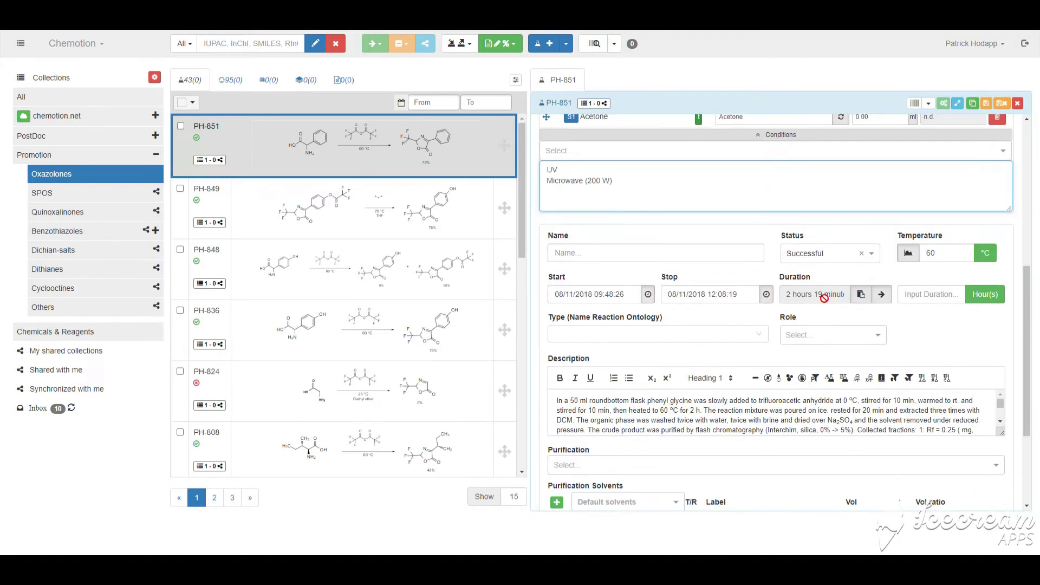
{"action": "left_click", "coordinate": [692, 256]}
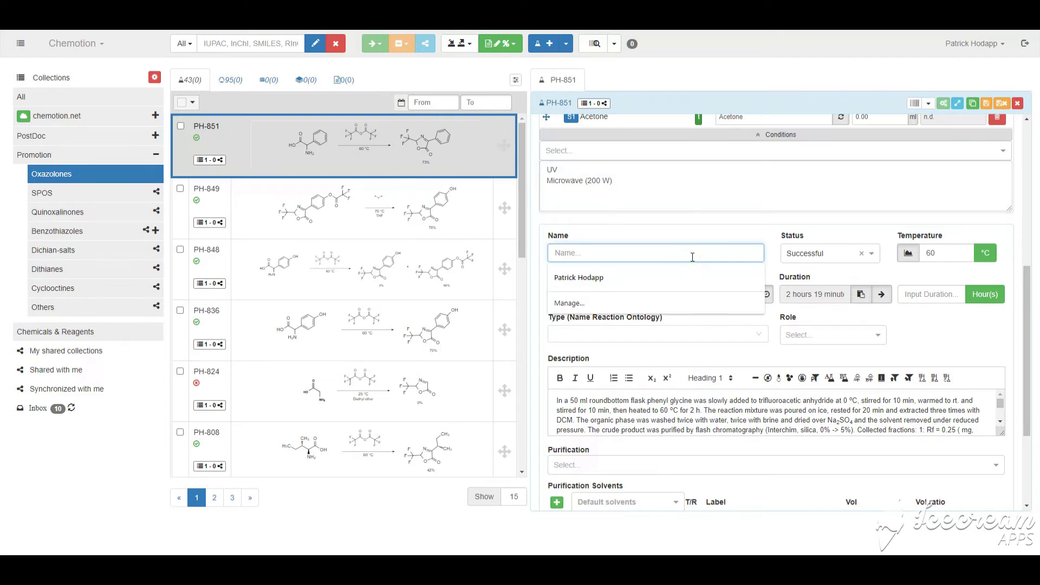
{"action": "left_click", "coordinate": [699, 234]}
{"action": "mouse_move", "coordinate": [557, 104]}
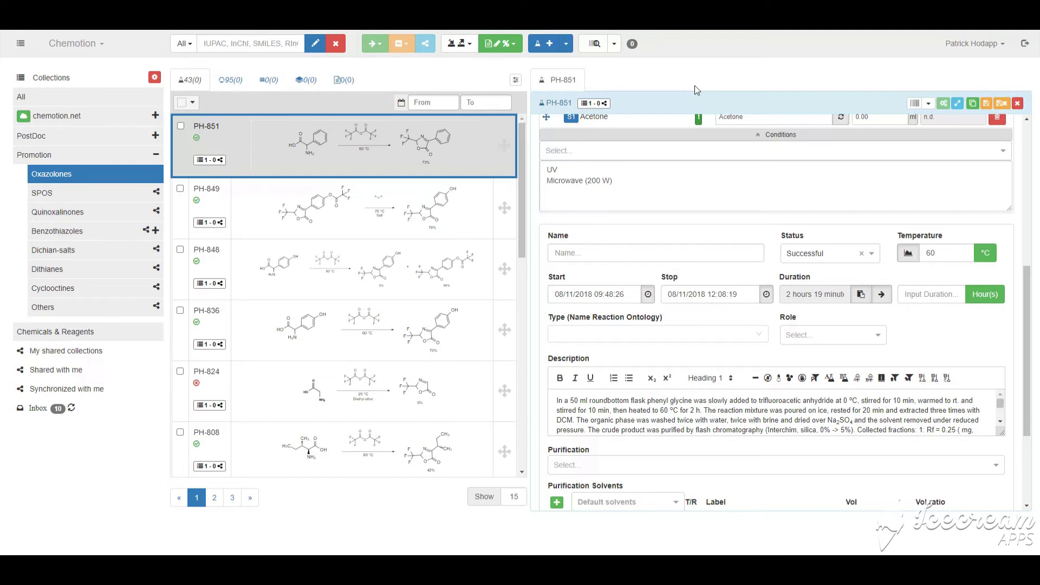
{"action": "left_click", "coordinate": [870, 254]}
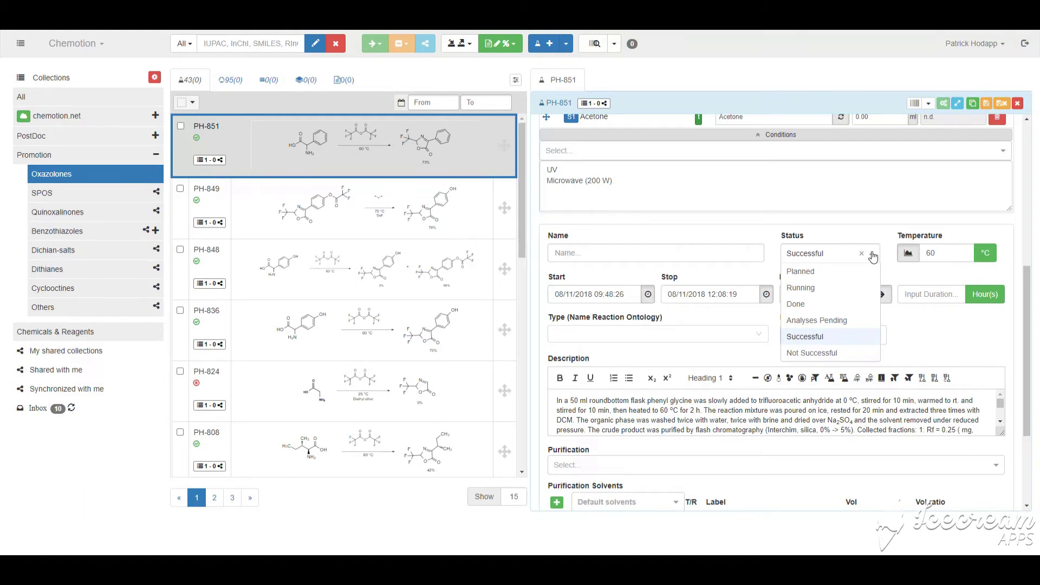
{"action": "left_click", "coordinate": [872, 254]}
Add time and temperature rows to the reaction's temperature chart, the first at 00:00:00 and 21 °C, and hide the chart.
{"action": "left_click", "coordinate": [907, 253]}
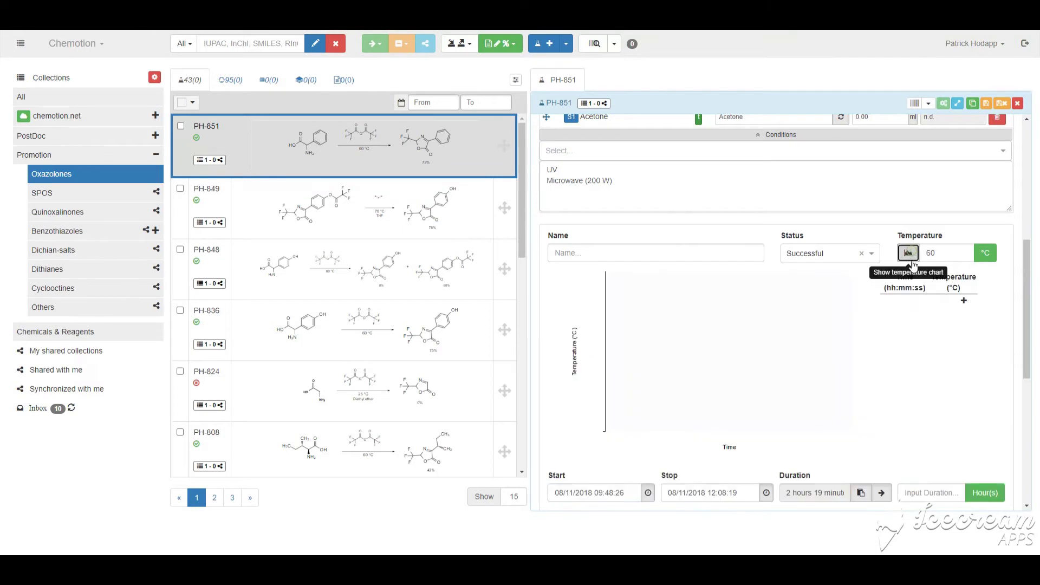
{"action": "left_click", "coordinate": [964, 302]}
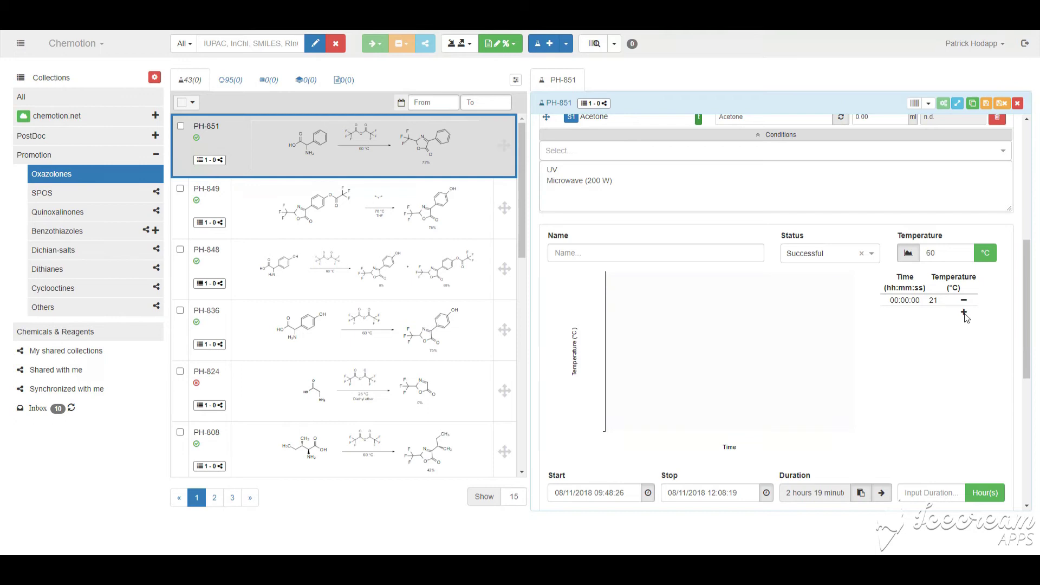
{"action": "left_click", "coordinate": [964, 313]}
{"action": "left_click", "coordinate": [912, 254]}
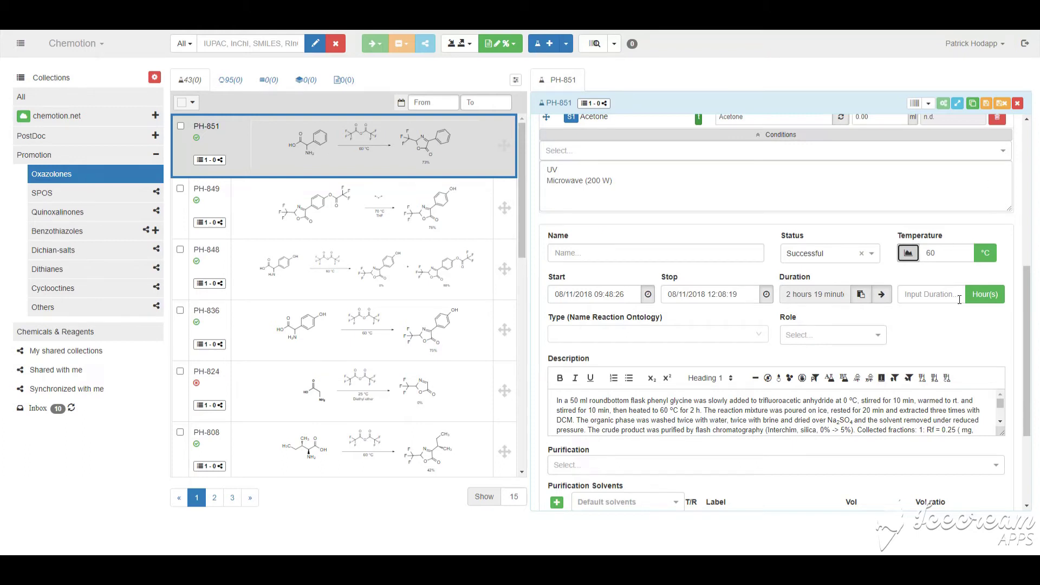
Set the reaction's stop time to the current date and time, and change its year to 2020.
{"action": "scroll", "coordinate": [1021, 323], "scroll_direction": "down", "scroll_amount": 1}
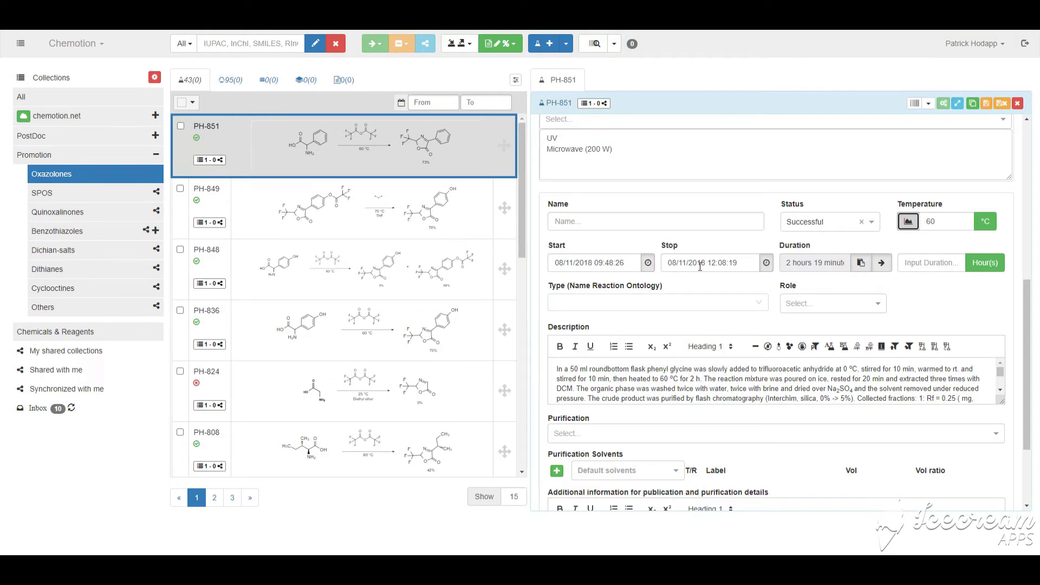
{"action": "left_click", "coordinate": [766, 262]}
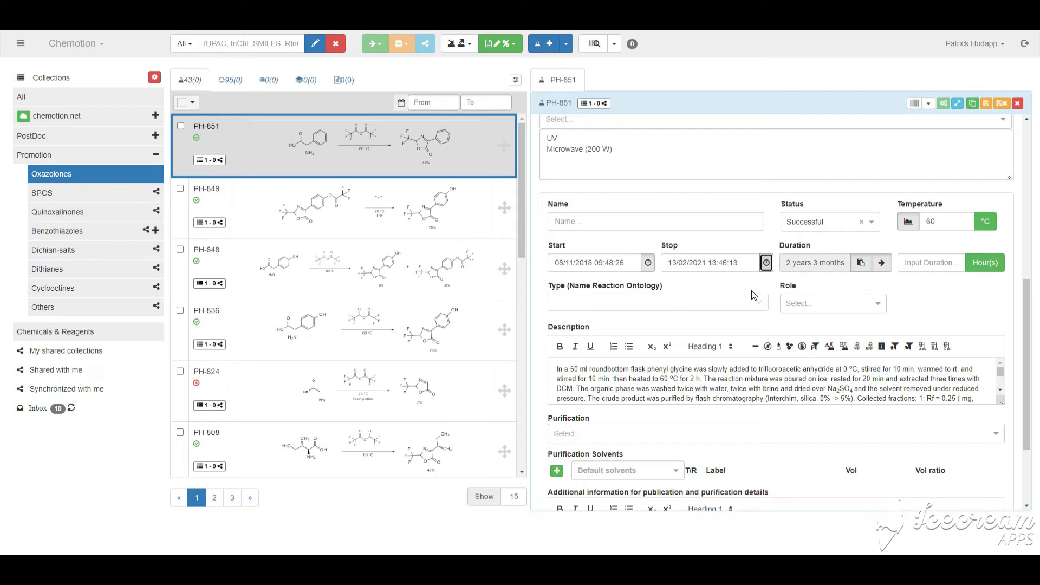
{"action": "left_click", "coordinate": [677, 263]}
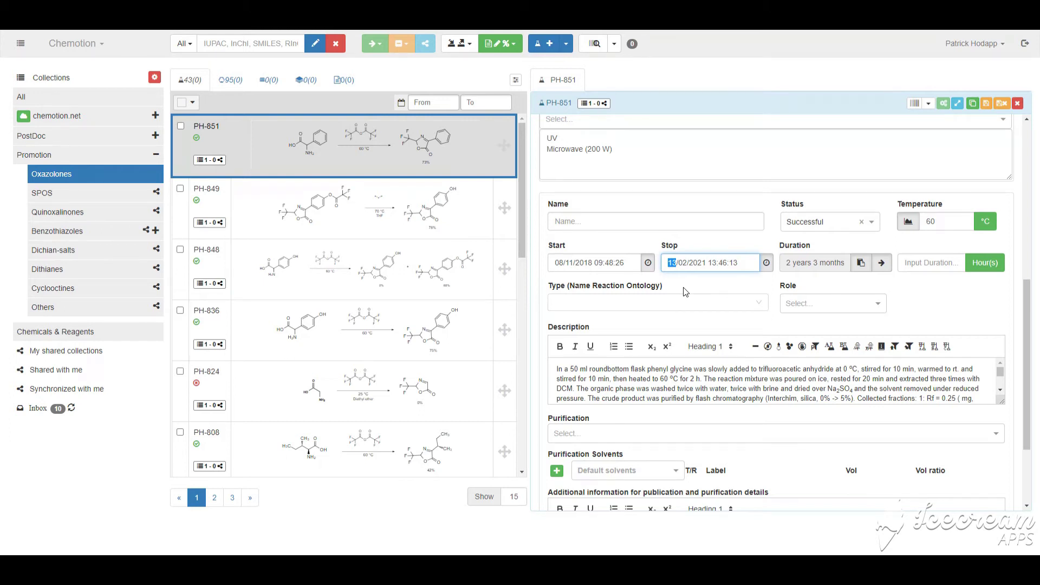
{"action": "left_click", "coordinate": [705, 262]}
{"action": "type", "text": "0"}
Look through the Name Reaction Ontology types and the roles offered for the reaction without choosing any.
{"action": "left_click", "coordinate": [745, 303]}
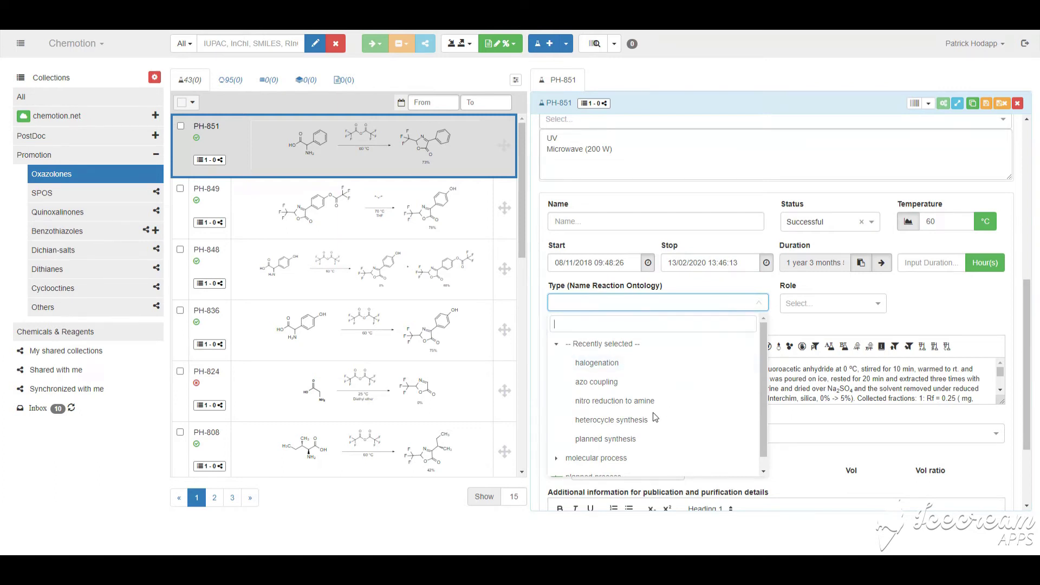
{"action": "scroll", "coordinate": [585, 460], "scroll_direction": "down", "scroll_amount": 1}
{"action": "scroll", "coordinate": [658, 417], "scroll_direction": "up", "scroll_amount": 1}
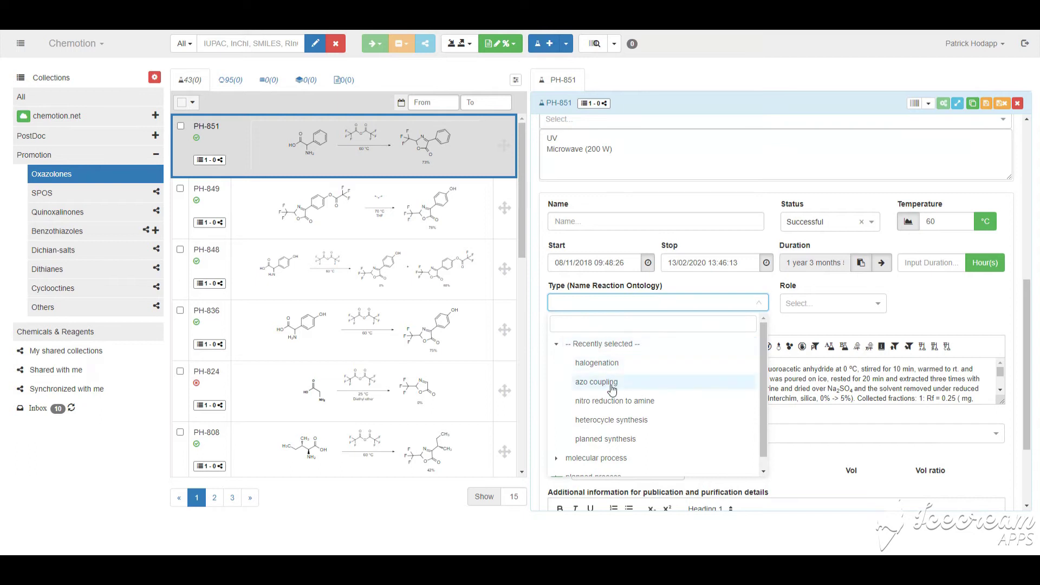
{"action": "left_click", "coordinate": [761, 304]}
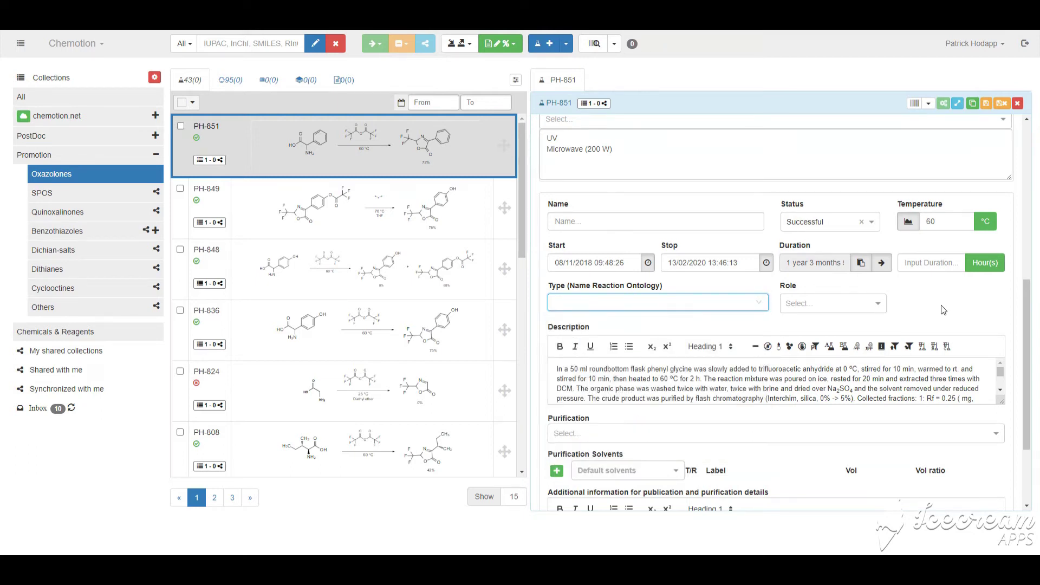
{"action": "scroll", "coordinate": [1030, 318], "scroll_direction": "down", "scroll_amount": 1}
{"action": "left_click", "coordinate": [880, 261]}
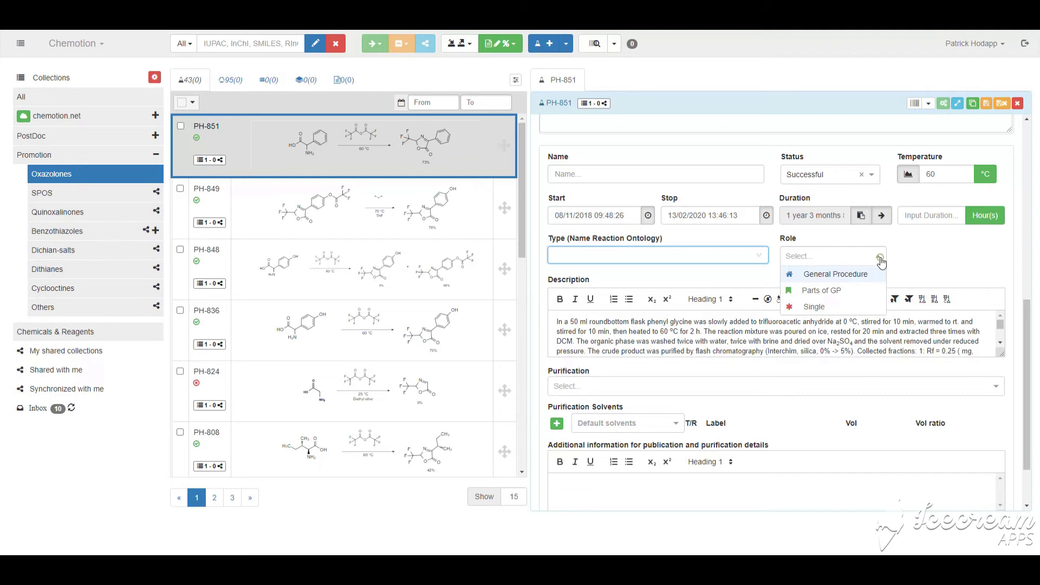
{"action": "left_click", "coordinate": [971, 258]}
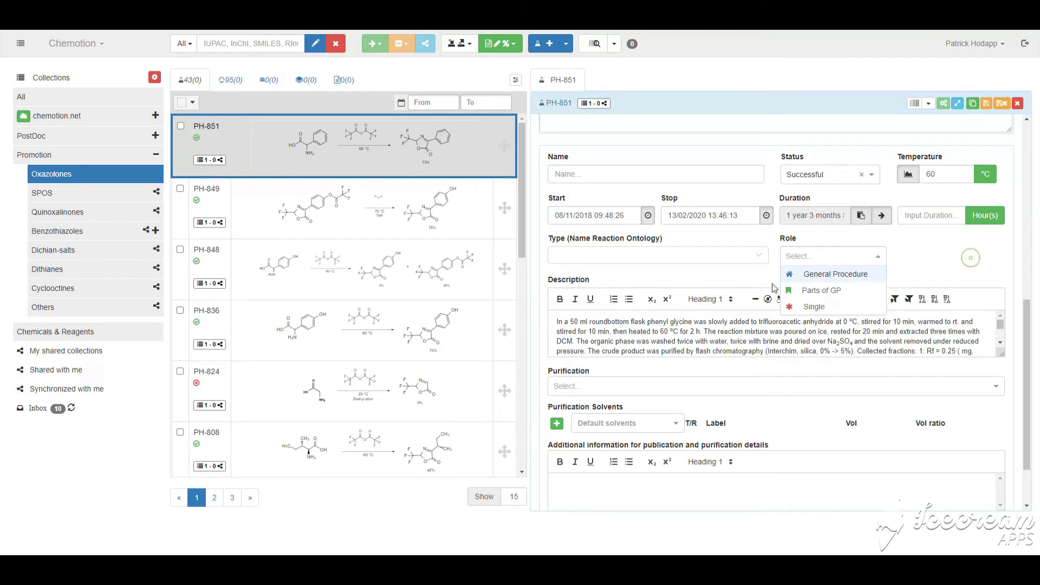
{"action": "left_click", "coordinate": [877, 256]}
Insert the predefined "According to GPX" procedure text twice on new lines at the start of the reaction's description.
{"action": "mouse_move", "coordinate": [1000, 331]}
{"action": "left_mouse_down"}
{"action": "mouse_move", "coordinate": [1005, 341]}
{"action": "mouse_move", "coordinate": [1003, 322]}
{"action": "left_mouse_up"}
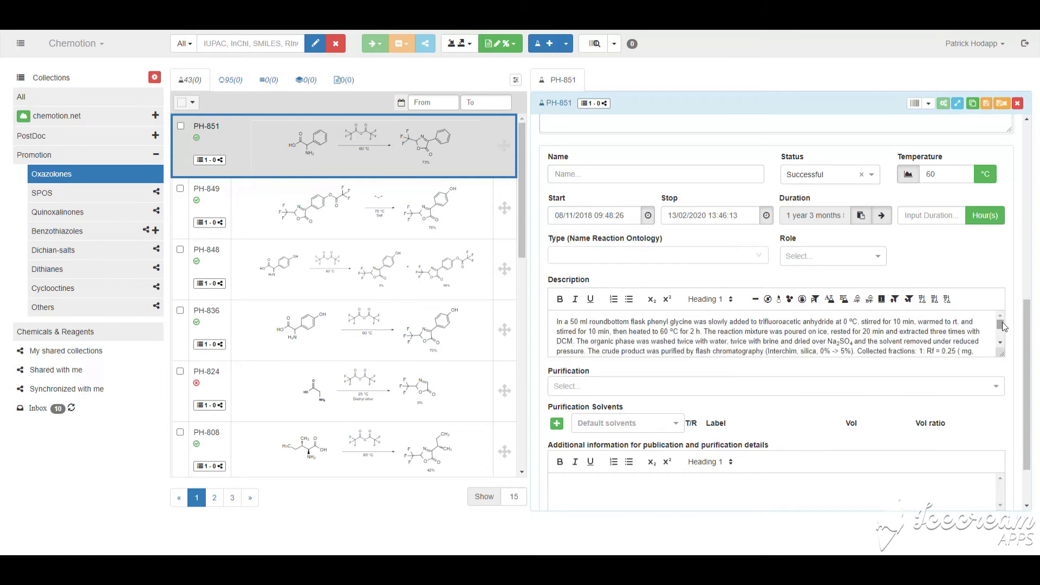
{"action": "left_click", "coordinate": [557, 320]}
{"action": "key", "text": "Return"}
{"action": "key", "text": "Return"}
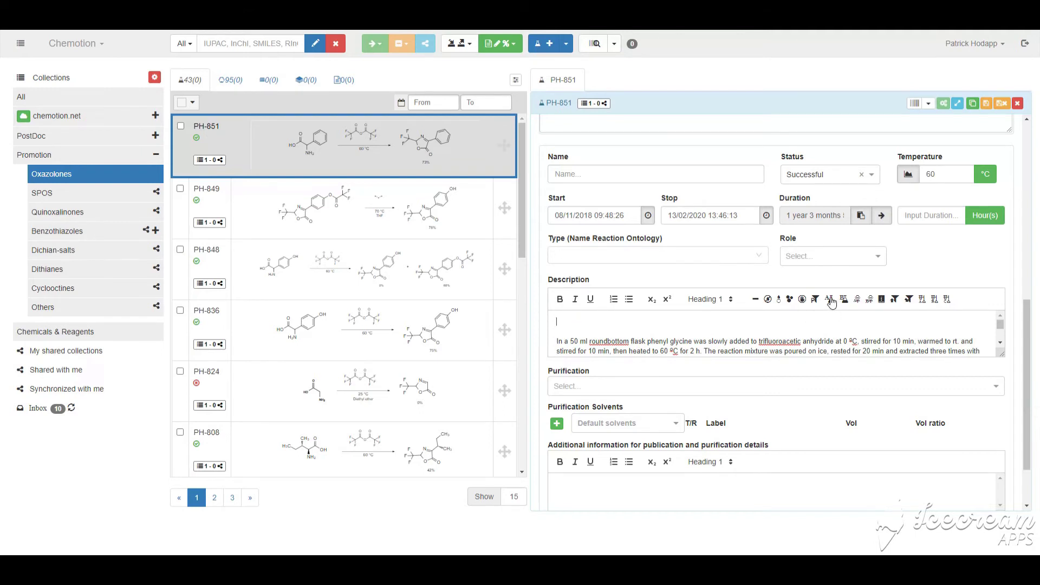
{"action": "left_click", "coordinate": [829, 299]}
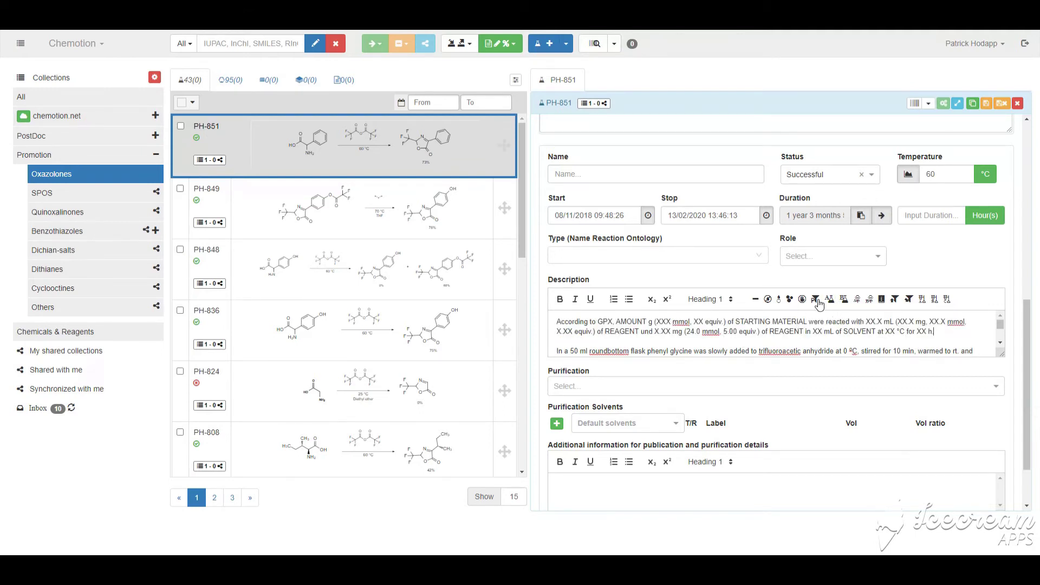
{"action": "left_click", "coordinate": [843, 306]}
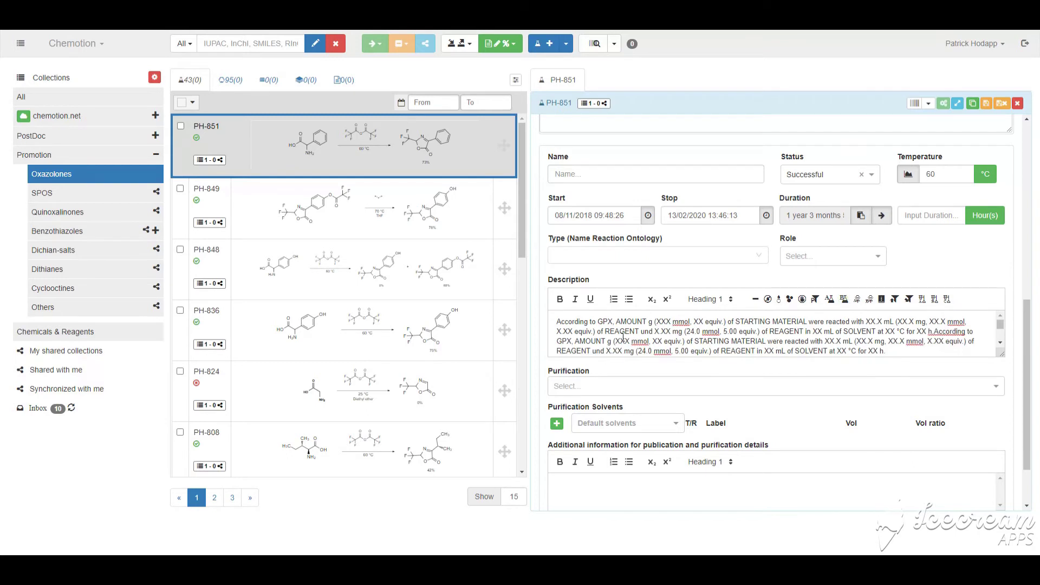
Replace the first "GPX, AMOUNT g (XXX mmol, XX equiv.)" placeholder in the description with the data of starting material CCP433.
{"action": "left_click_drag", "start_coordinate": [600, 321], "coordinate": [727, 323]}
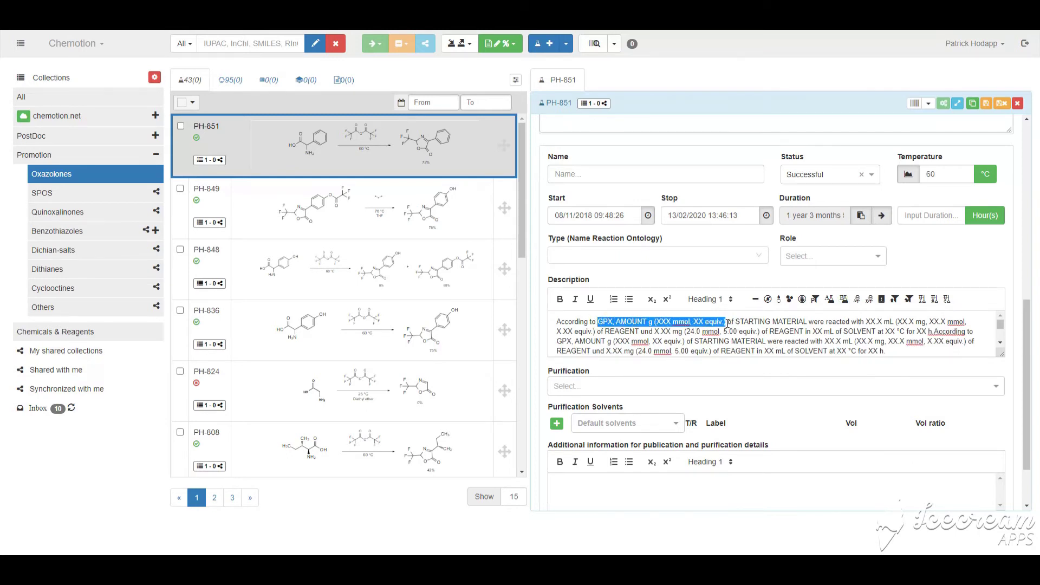
{"action": "key", "text": "BackSpace"}
{"action": "left_click_drag", "start_coordinate": [1030, 320], "coordinate": [1031, 176]}
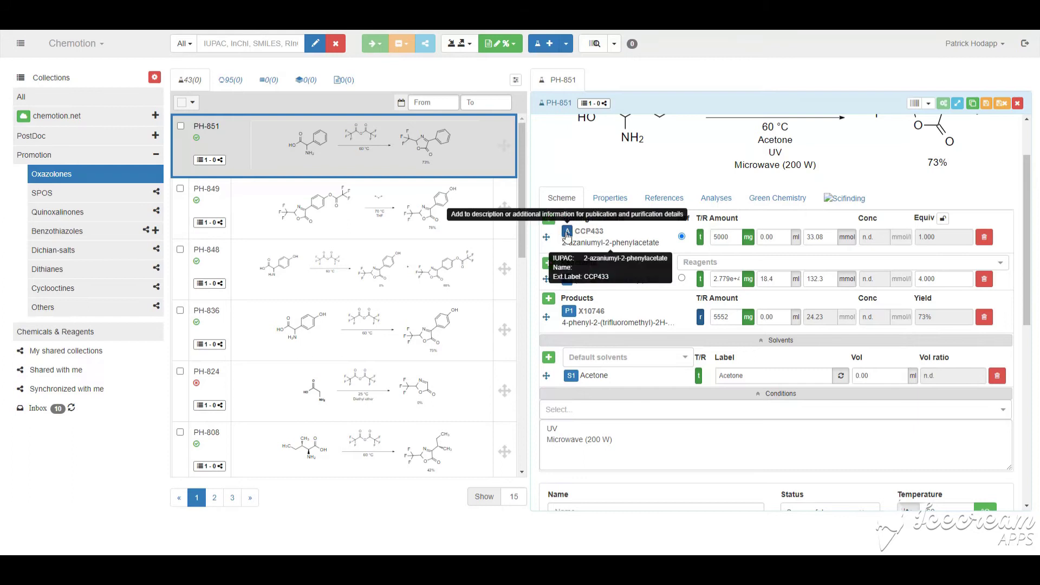
{"action": "left_click_drag", "start_coordinate": [1027, 185], "coordinate": [1038, 316]}
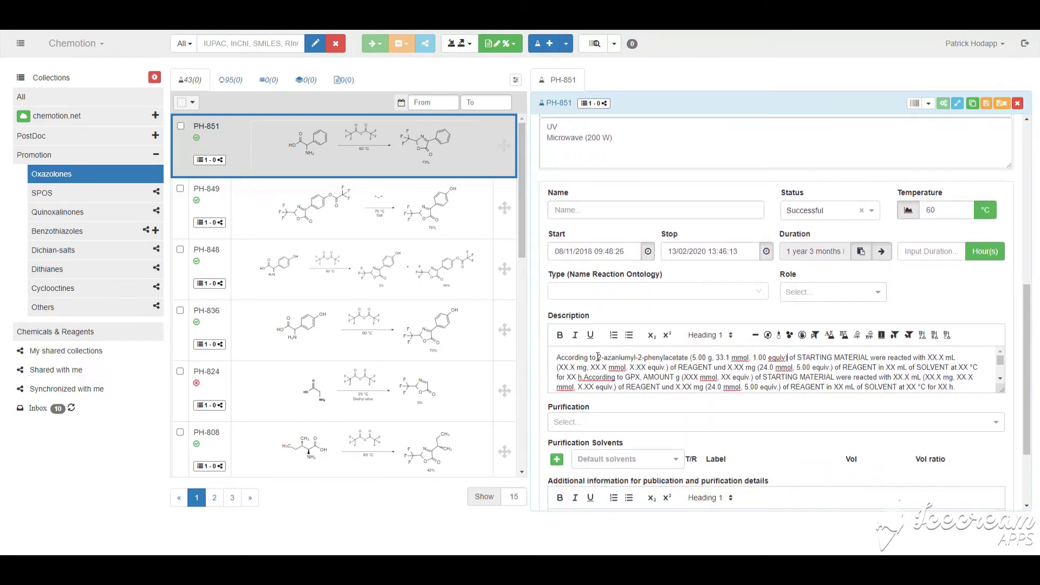
{"action": "left_click_drag", "start_coordinate": [598, 356], "coordinate": [788, 357]}
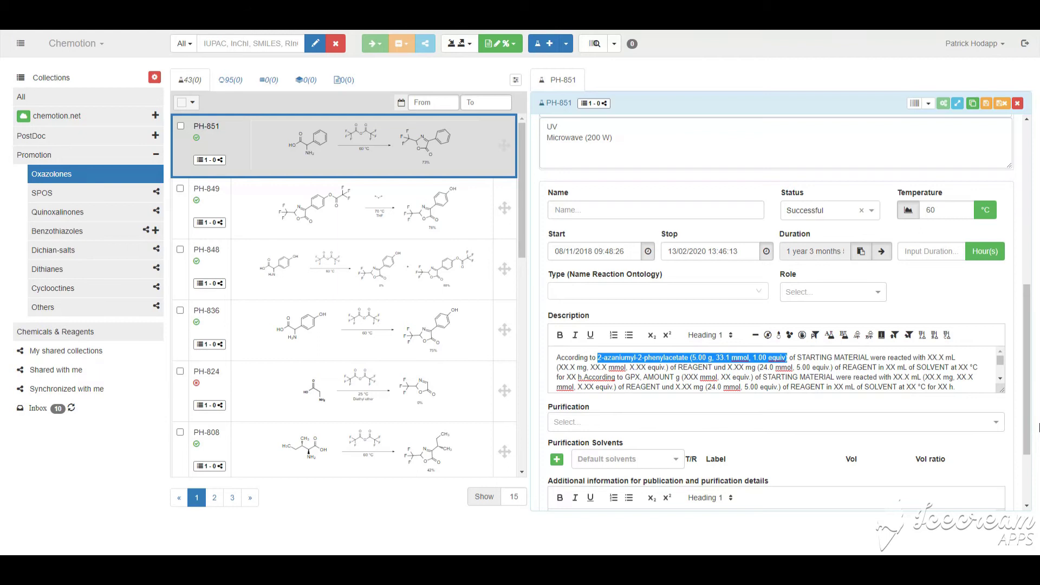
Add Extraction and Crystallisation as purification methods and place the cursor in the additional information for publication and purification details.
{"action": "left_click_drag", "start_coordinate": [1030, 325], "coordinate": [1030, 375]}
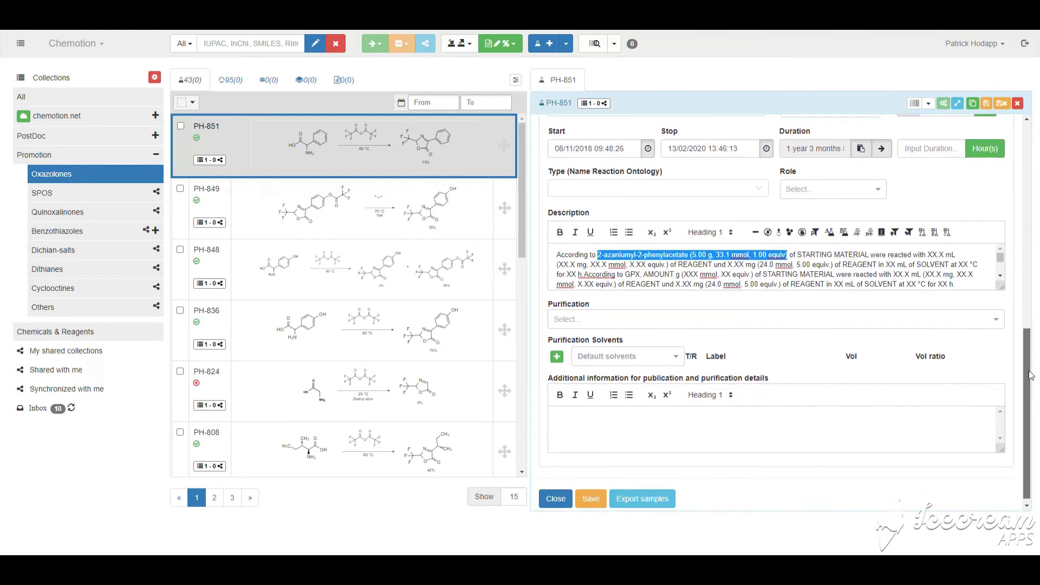
{"action": "left_click", "coordinate": [996, 320]}
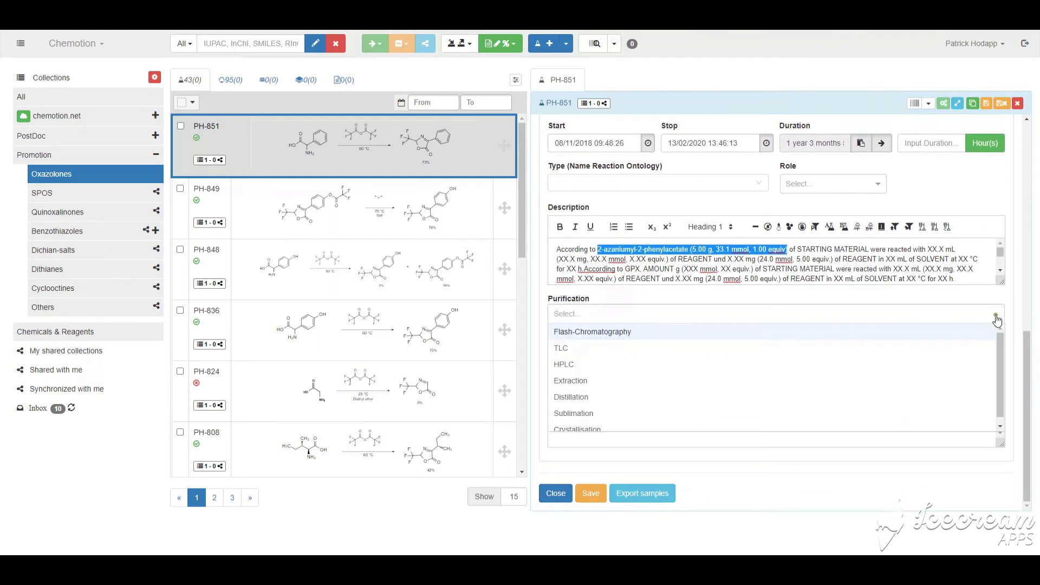
{"action": "left_click", "coordinate": [609, 388]}
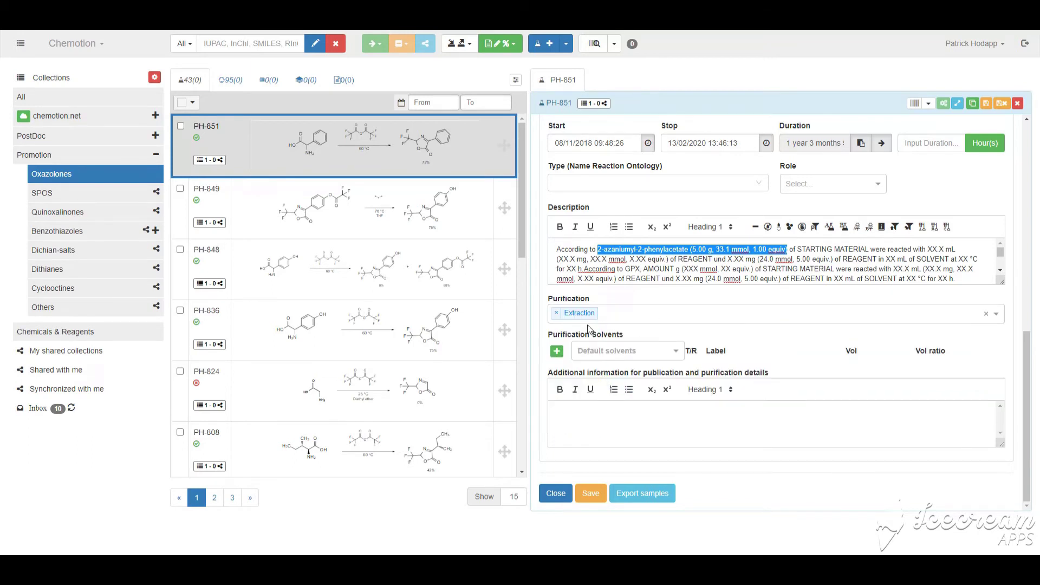
{"action": "left_click", "coordinate": [1000, 318]}
{"action": "left_click", "coordinate": [651, 409]}
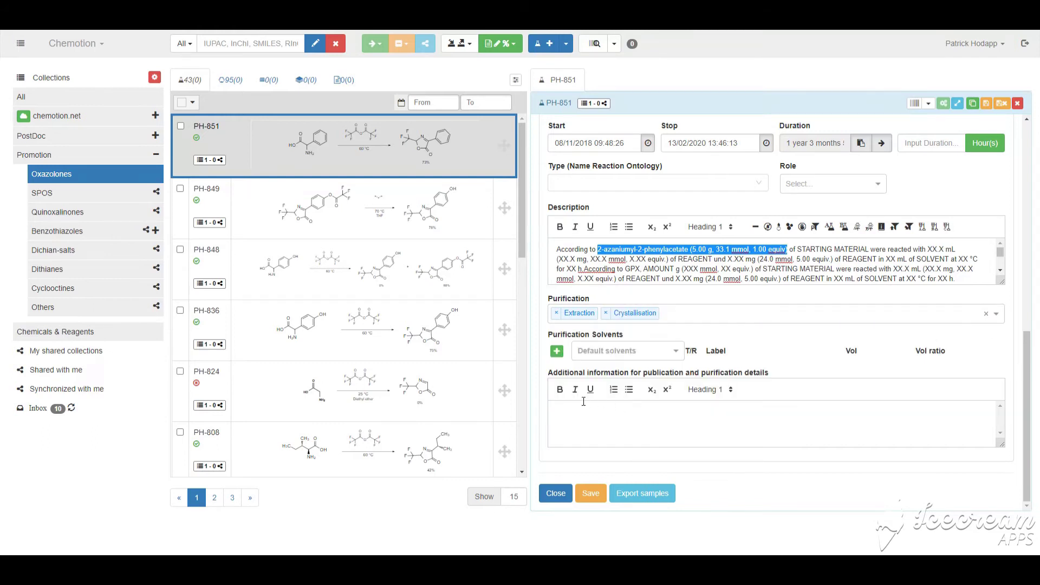
{"action": "left_click", "coordinate": [606, 413]}
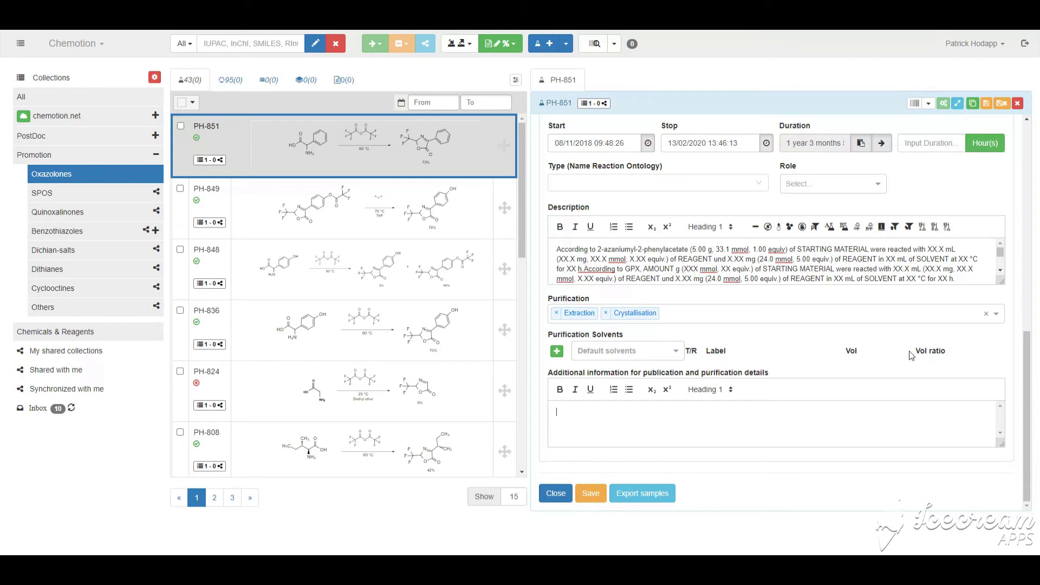
Review the reaction's properties, including TLC control, and the reference entry fields for DOI or ISBN.
{"action": "left_click_drag", "start_coordinate": [1027, 347], "coordinate": [1029, 138]}
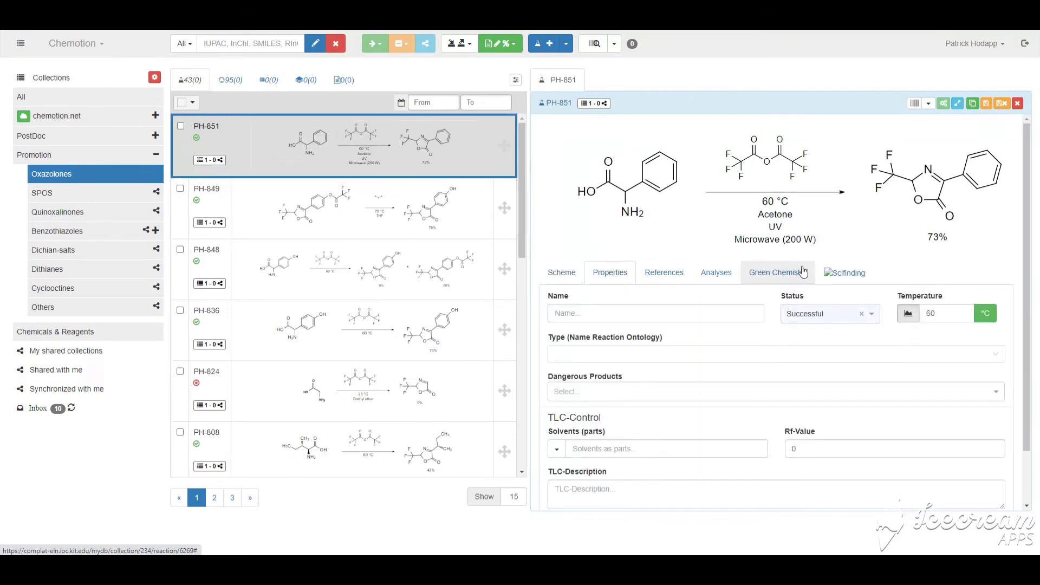
{"action": "left_click_drag", "start_coordinate": [1025, 193], "coordinate": [1038, 293]}
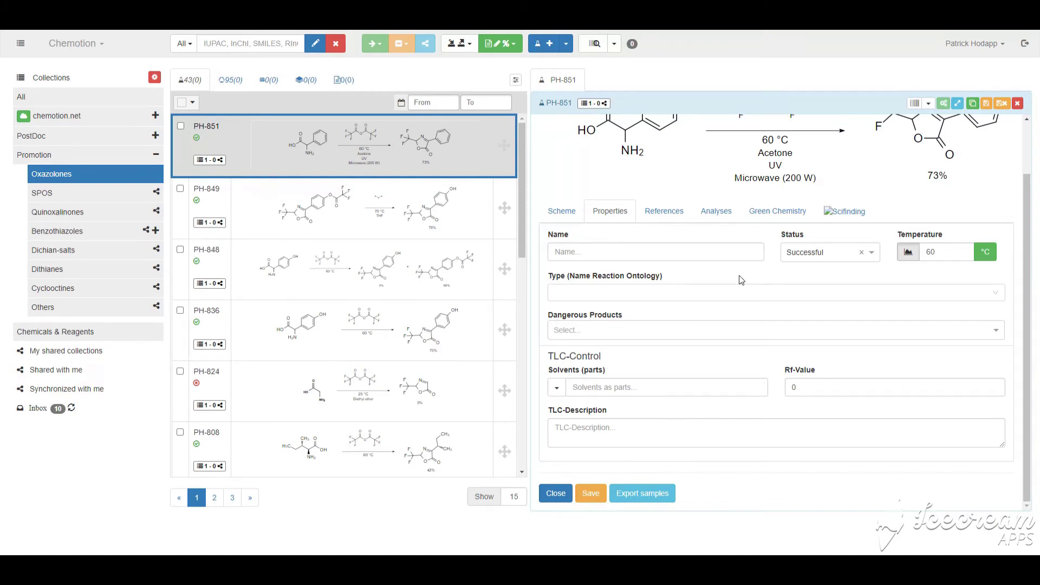
{"action": "left_click", "coordinate": [648, 212]}
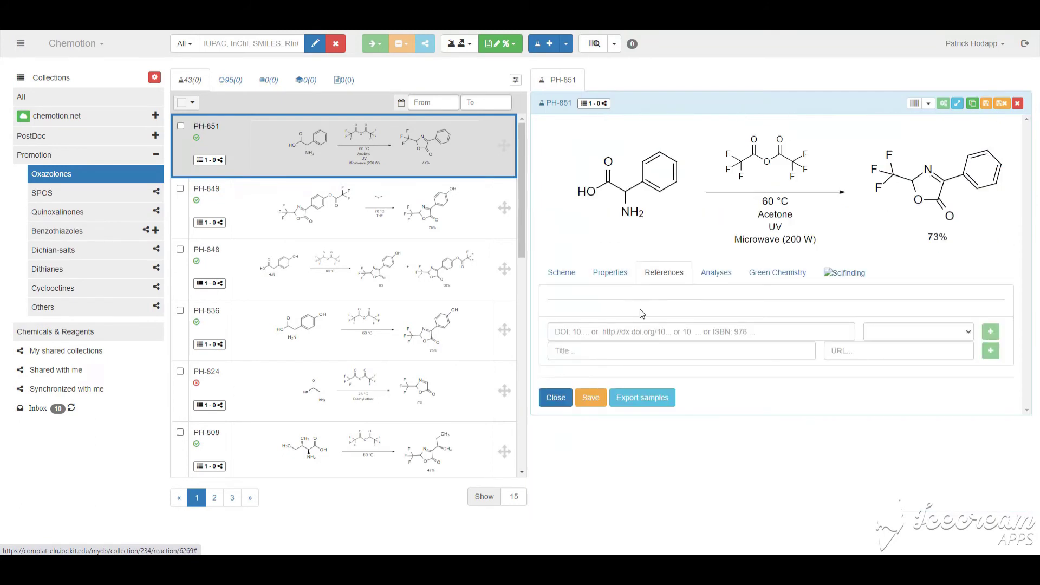
{"action": "left_click", "coordinate": [622, 332]}
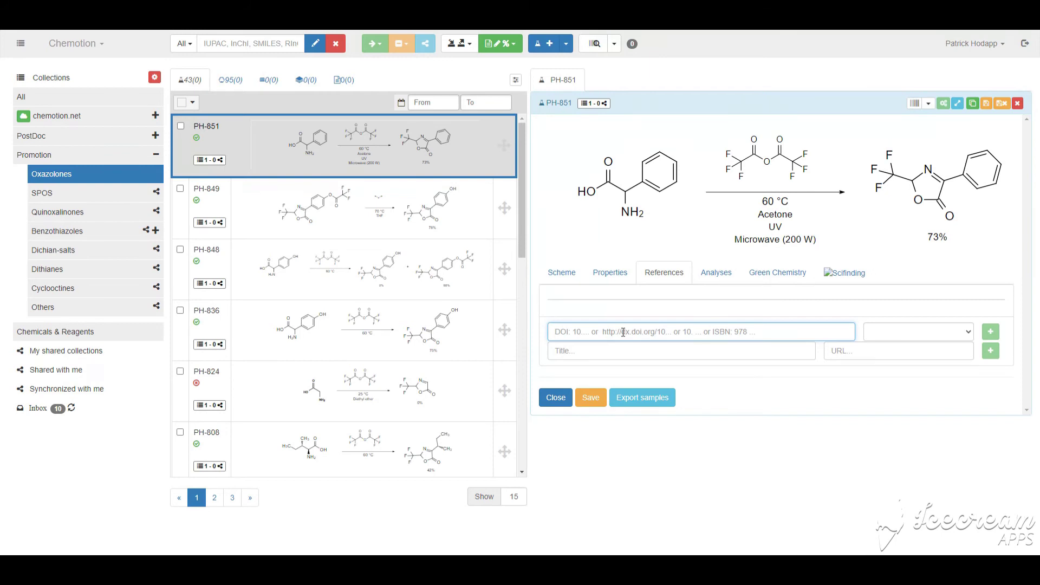
Review the analyses of product X10746 and open the details of the PH-851 1H analysis.
{"action": "left_click", "coordinate": [726, 279]}
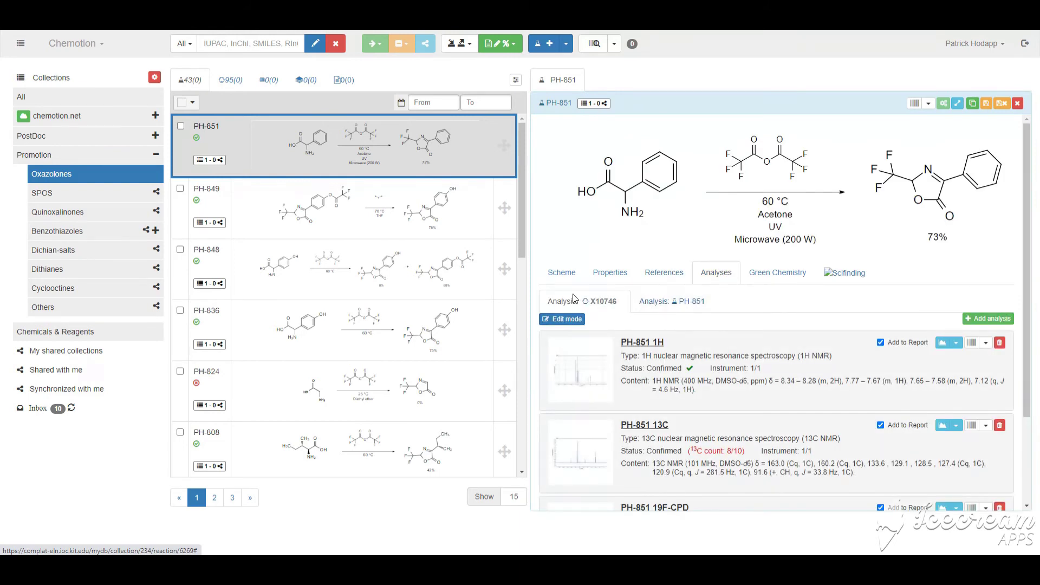
{"action": "scroll", "coordinate": [742, 298], "scroll_direction": "down", "scroll_amount": 1}
{"action": "scroll", "coordinate": [767, 292], "scroll_direction": "up", "scroll_amount": 1}
{"action": "scroll", "coordinate": [884, 323], "scroll_direction": "down", "scroll_amount": 2}
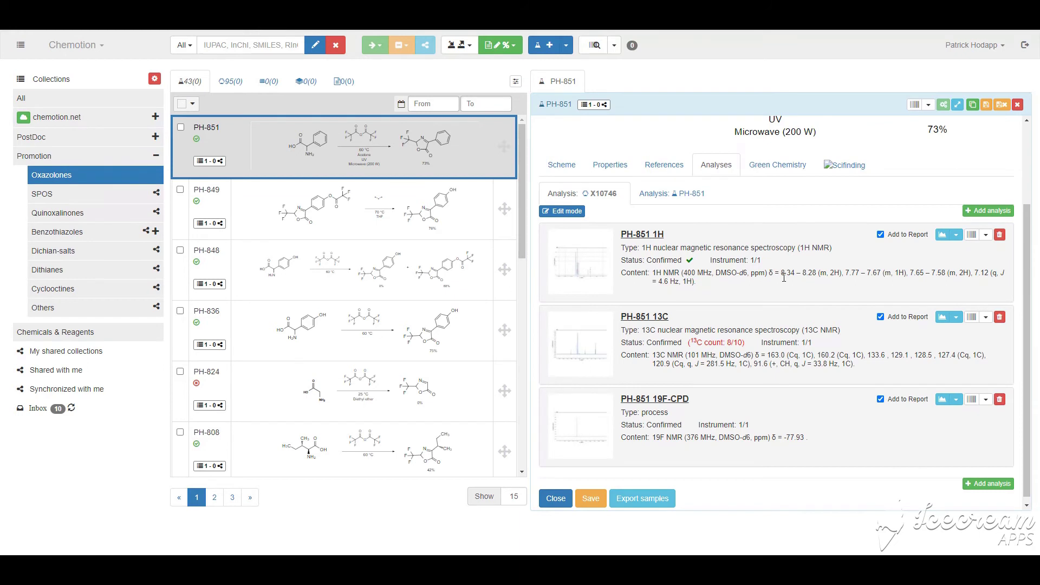
{"action": "left_click", "coordinate": [784, 277]}
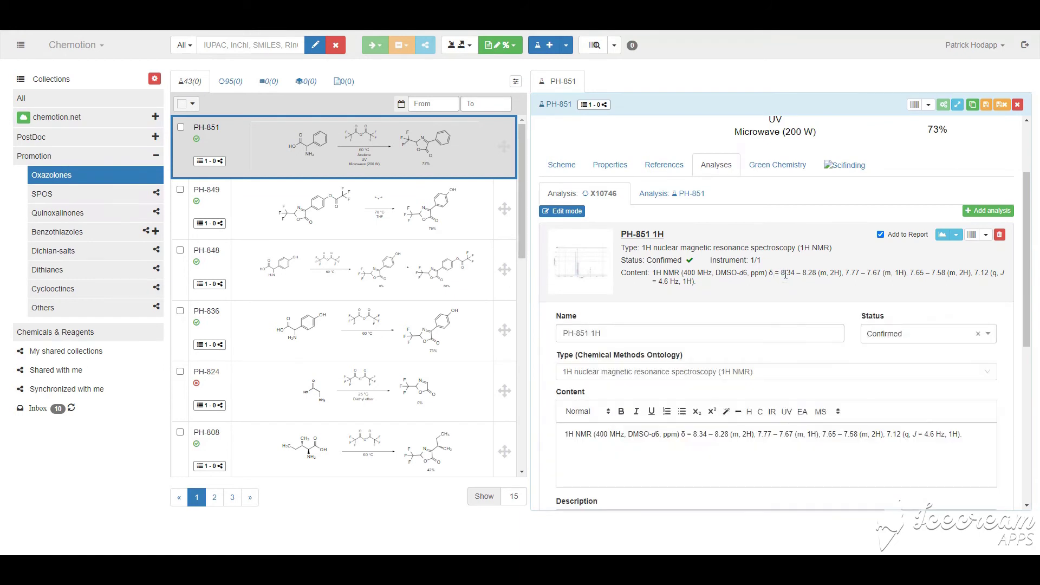
View the enlarged spectrum image of the PH-851 1H analysis and return to the analysis details.
{"action": "scroll", "coordinate": [704, 303], "scroll_direction": "down", "scroll_amount": 3}
{"action": "scroll", "coordinate": [623, 228], "scroll_direction": "up", "scroll_amount": 3}
{"action": "left_click", "coordinate": [598, 254]}
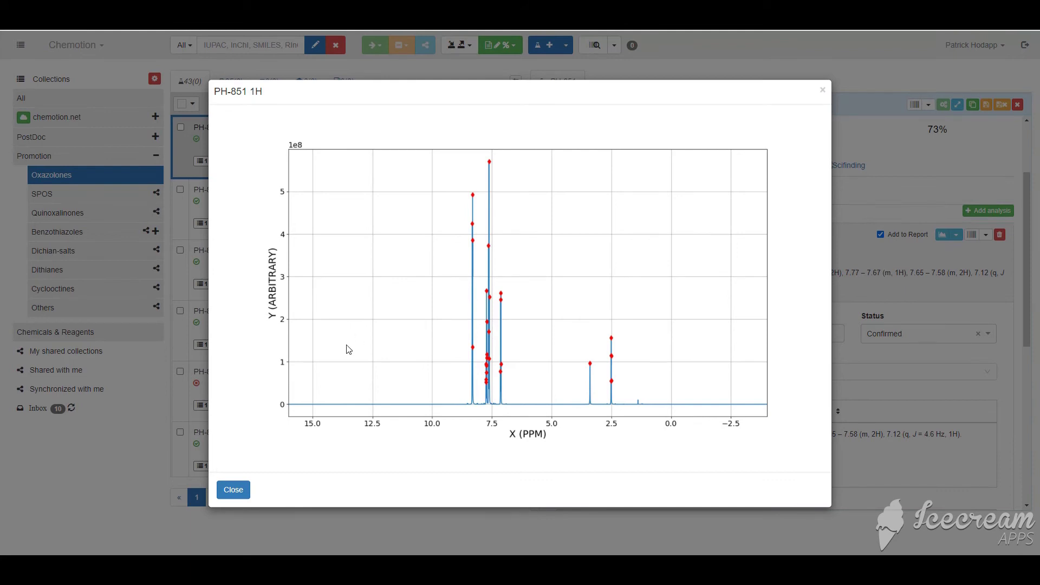
{"action": "left_click", "coordinate": [233, 491]}
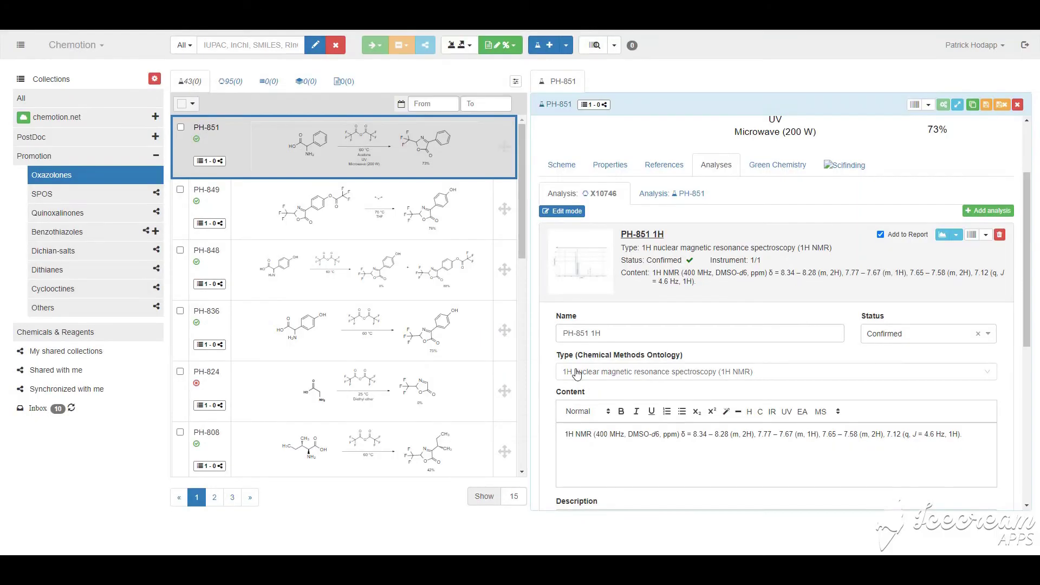
Examine the name and status fields of the PH-851 1H analysis.
{"action": "scroll", "coordinate": [795, 301], "scroll_direction": "down", "scroll_amount": 2}
{"action": "left_click_drag", "start_coordinate": [634, 223], "coordinate": [563, 226]}
{"action": "left_click", "coordinate": [631, 224]}
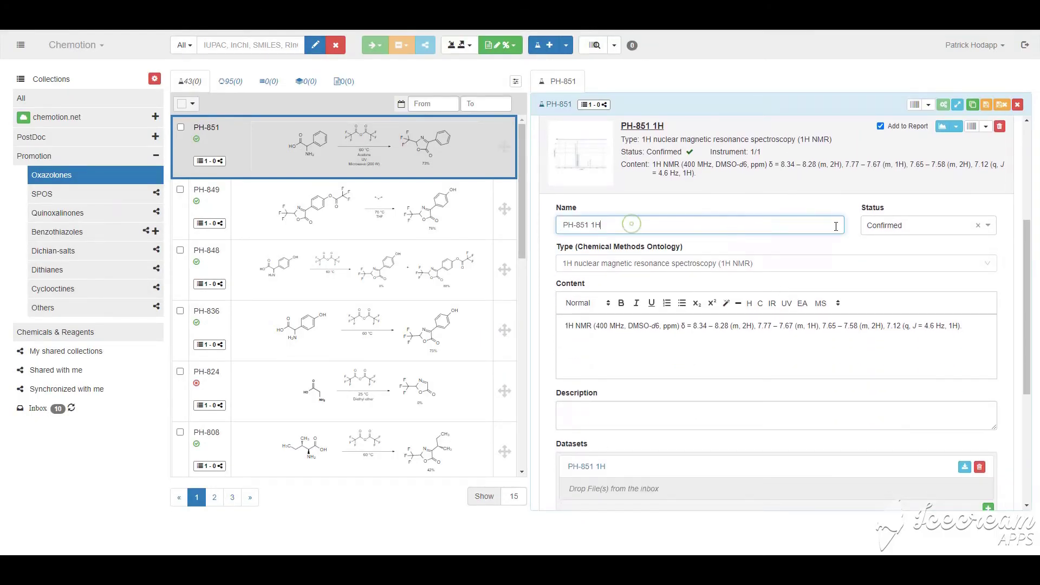
{"action": "left_click", "coordinate": [903, 225]}
{"action": "left_click", "coordinate": [988, 225]}
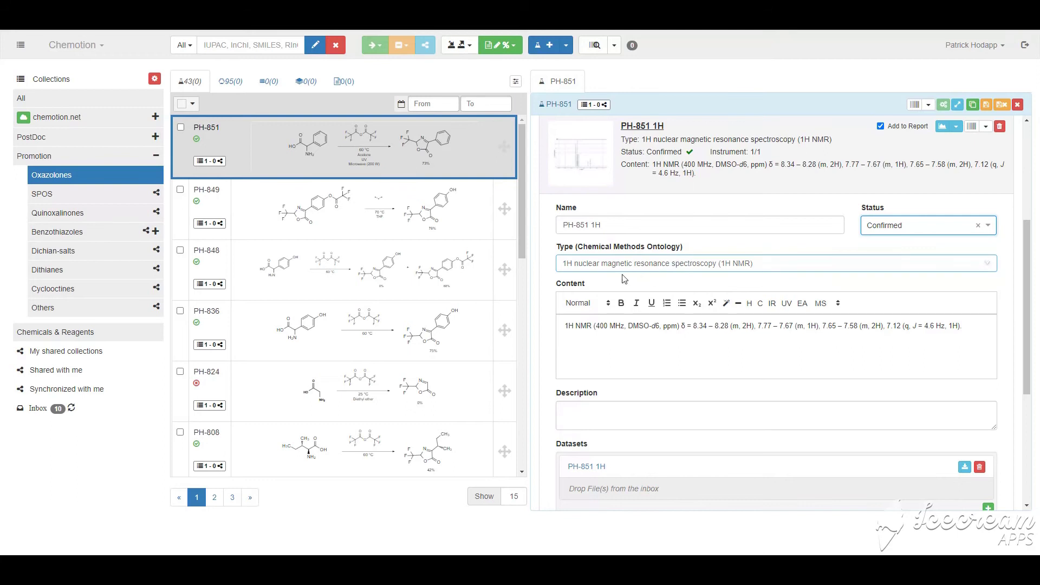
Look through the recently selected analysis types in the Chemical Methods Ontology without changing the analysis type.
{"action": "left_click", "coordinate": [843, 264]}
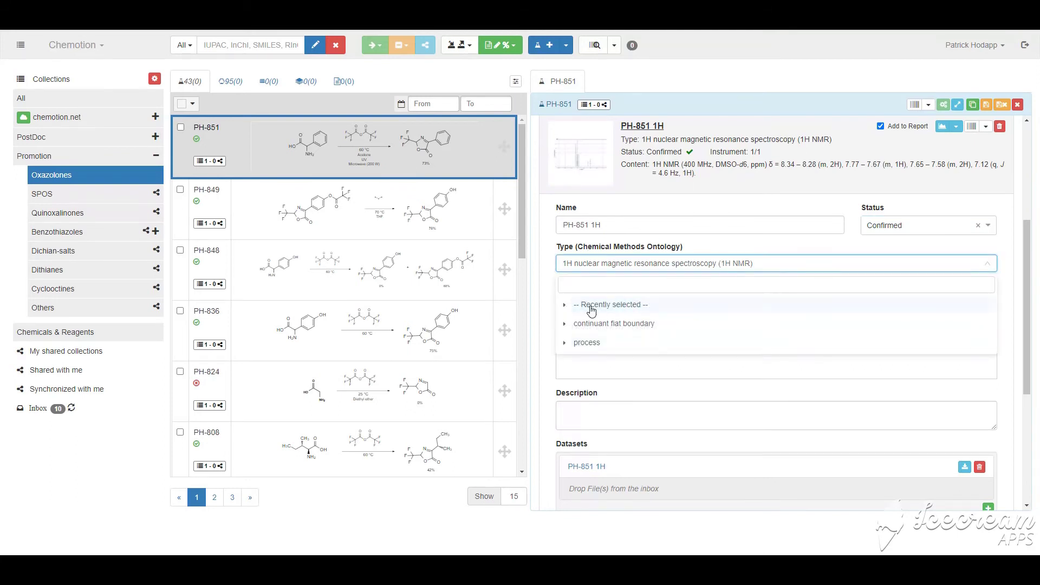
{"action": "left_click", "coordinate": [591, 307]}
{"action": "scroll", "coordinate": [664, 345], "scroll_direction": "down", "scroll_amount": 1}
{"action": "scroll", "coordinate": [667, 347], "scroll_direction": "down", "scroll_amount": 2}
{"action": "scroll", "coordinate": [708, 382], "scroll_direction": "up", "scroll_amount": 4}
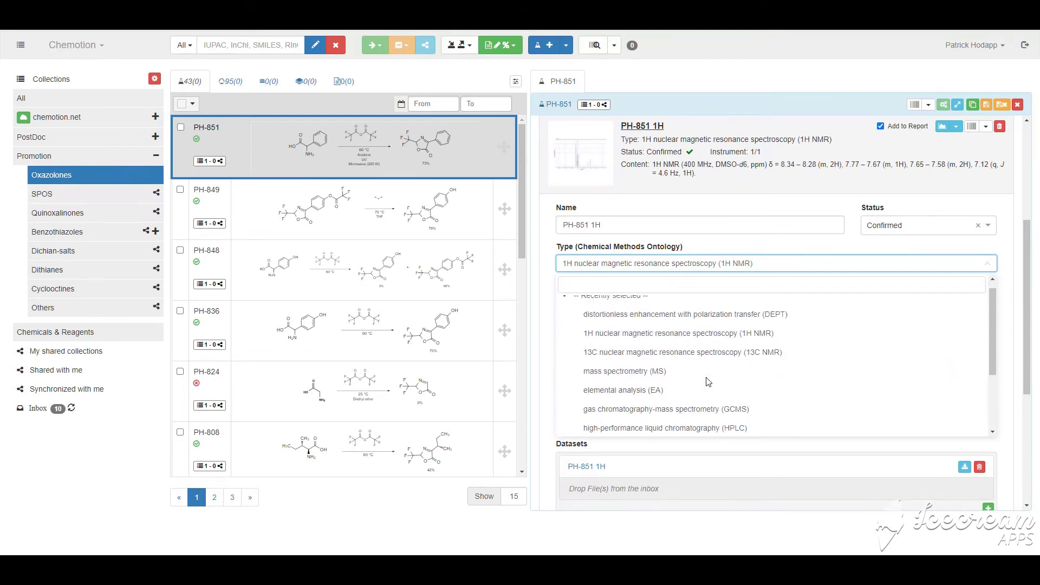
{"action": "left_click", "coordinate": [1003, 281]}
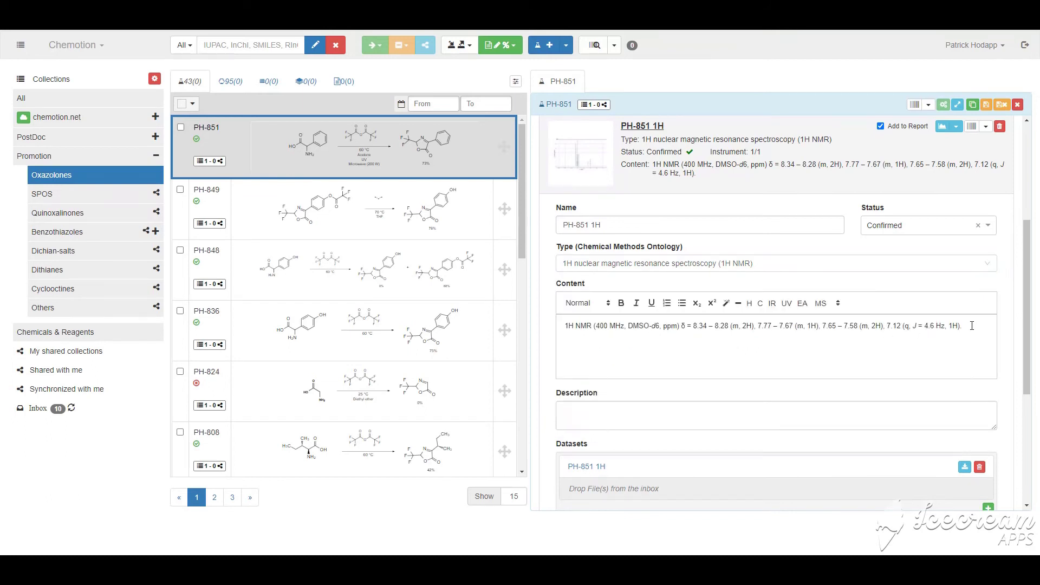
Review the NMR content text and the description field of the PH-851 1H analysis.
{"action": "left_click_drag", "start_coordinate": [972, 325], "coordinate": [472, 306]}
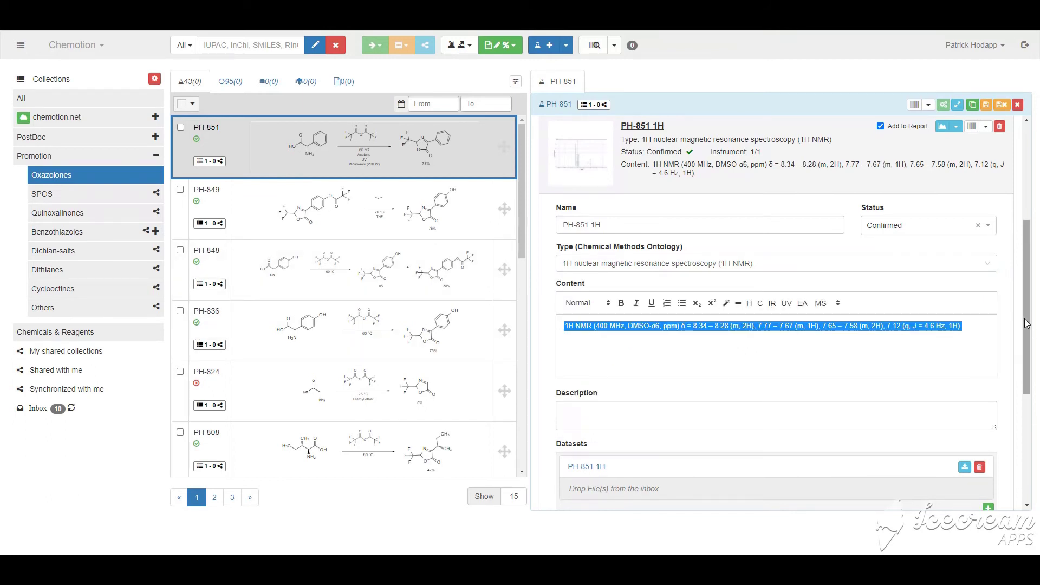
{"action": "left_click_drag", "start_coordinate": [1031, 306], "coordinate": [1036, 324]}
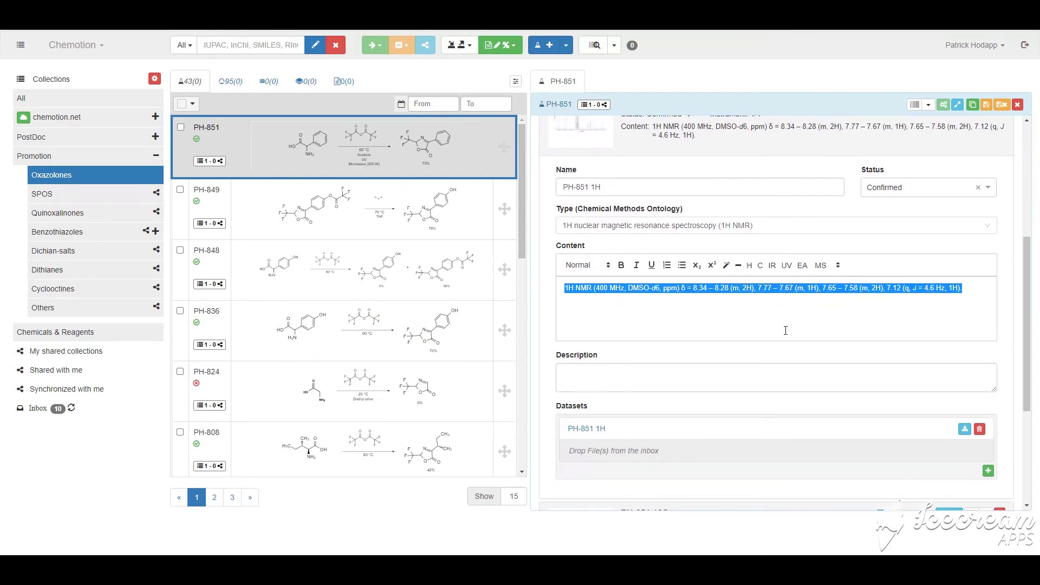
{"action": "left_click", "coordinate": [620, 376]}
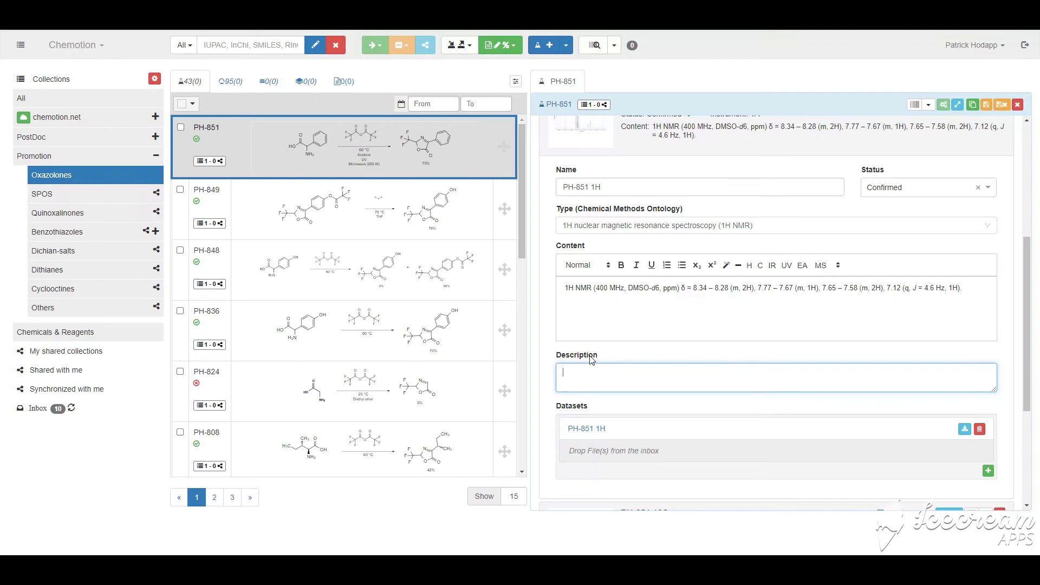
Open the PH-851 1H dataset, examine its name, instrument, description and attachments, and close it.
{"action": "left_click", "coordinate": [584, 435]}
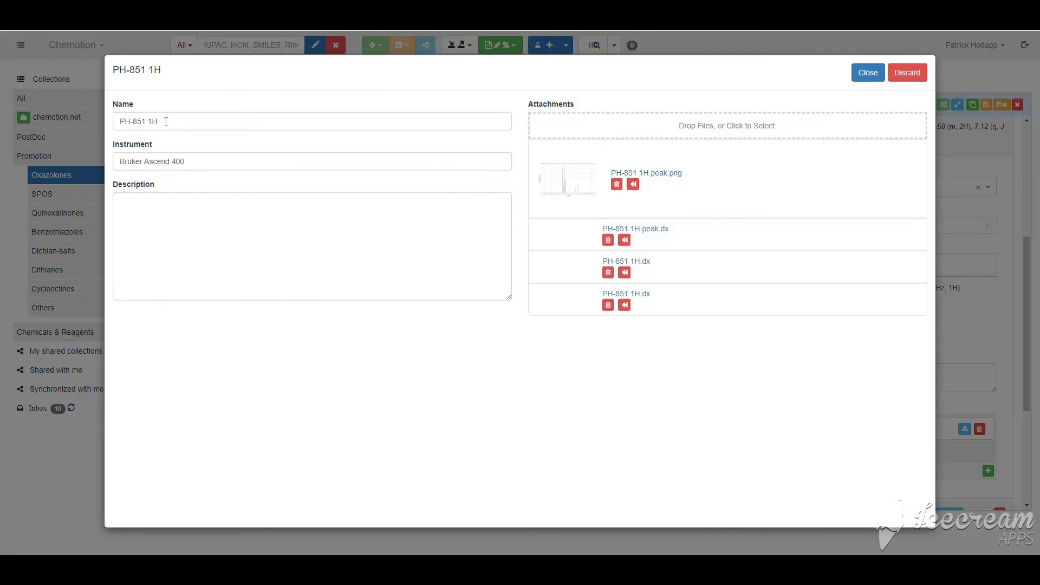
{"action": "triple_click", "coordinate": [172, 120]}
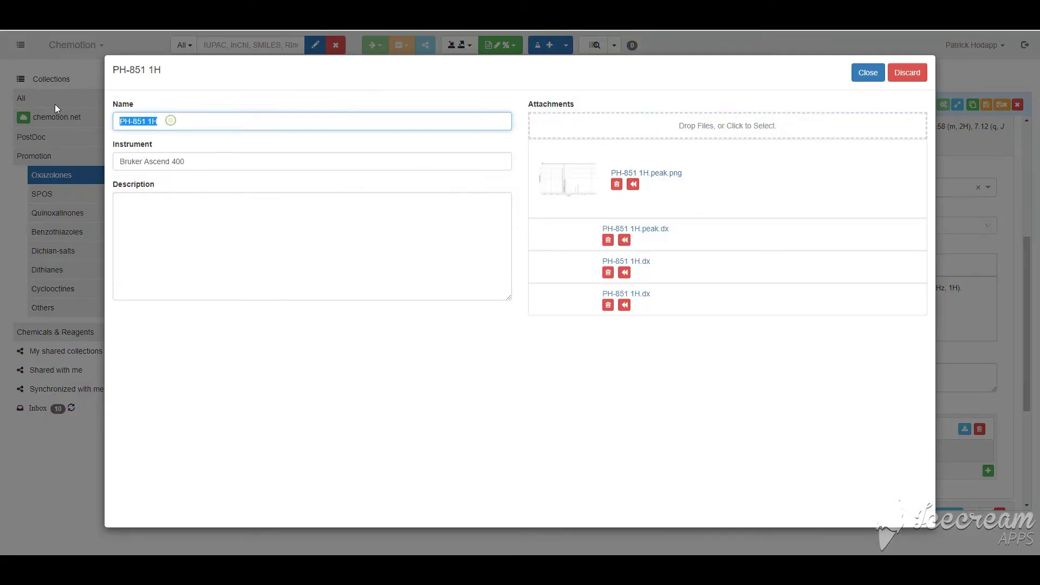
{"action": "left_click", "coordinate": [220, 160]}
{"action": "triple_click", "coordinate": [225, 160]}
{"action": "left_click", "coordinate": [165, 205]}
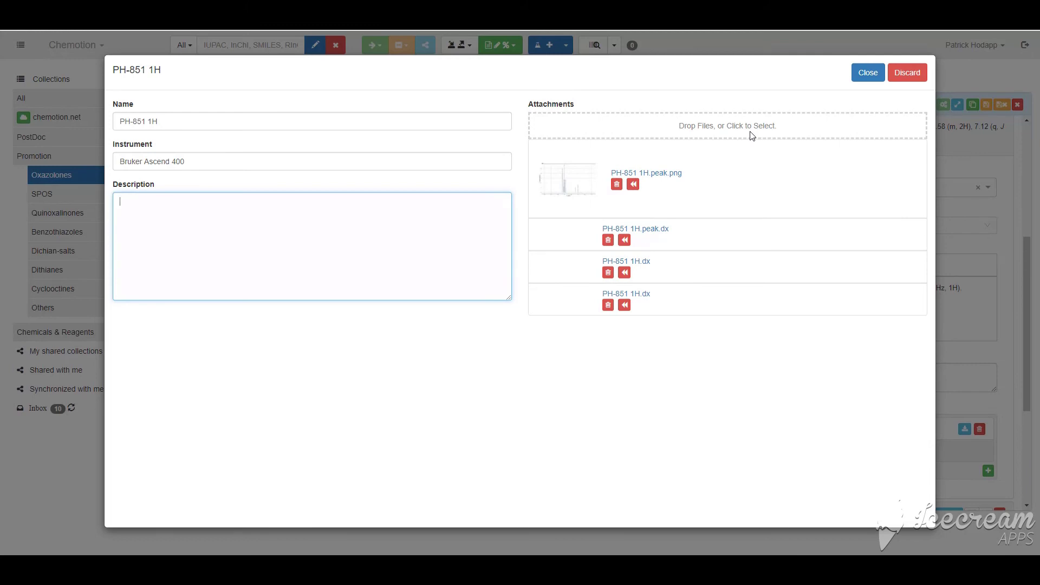
{"action": "left_click", "coordinate": [864, 72]}
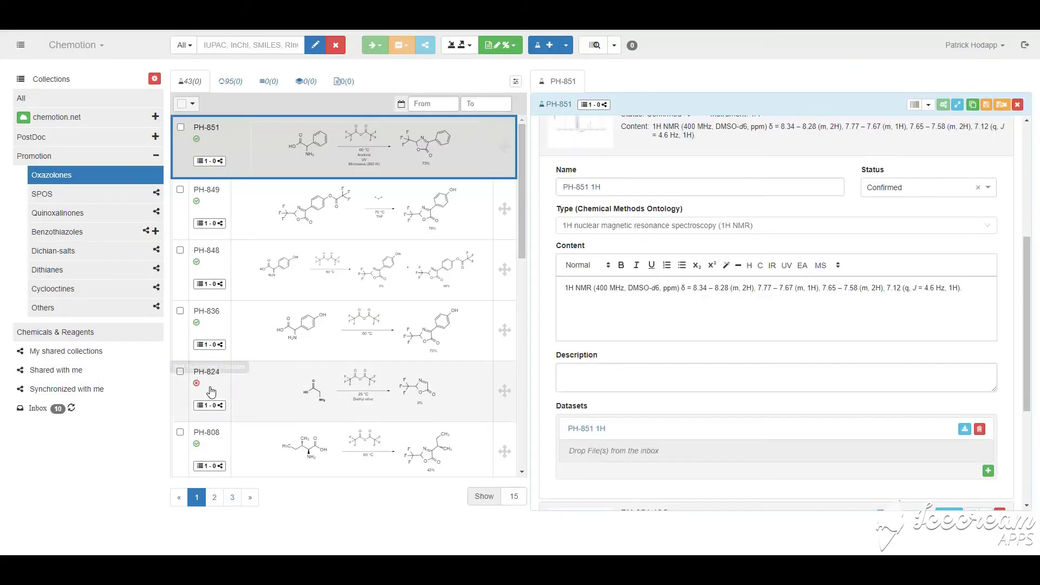
Try to move PH-921cr.d from the inbox's GCMS folder to the datasets of the PH-851 1H analysis.
{"action": "left_click", "coordinate": [37, 410]}
{"action": "left_click", "coordinate": [42, 503]}
{"action": "left_click_drag", "start_coordinate": [44, 519], "coordinate": [652, 432]}
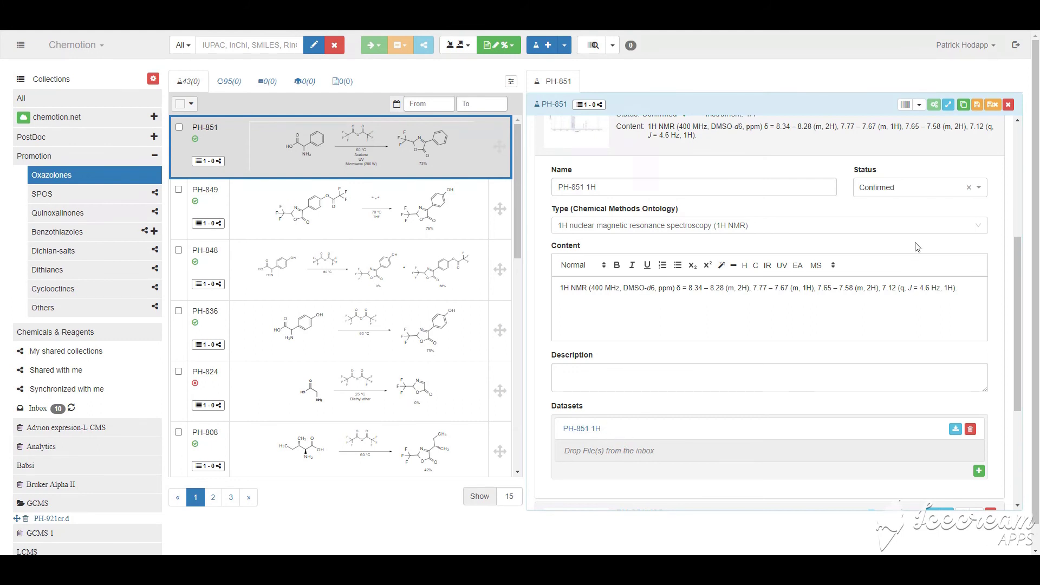
{"action": "scroll", "coordinate": [907, 294], "scroll_direction": "up", "scroll_amount": 2}
{"action": "left_click", "coordinate": [777, 242]}
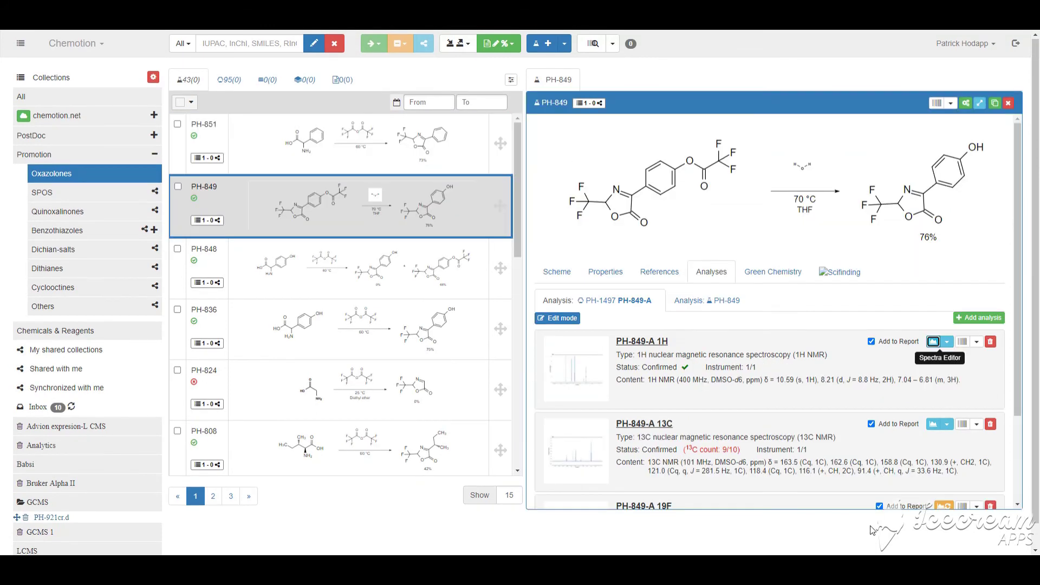
Open the PH-849-A 1H spectrum in the Spectra Editor, review the layout options and peak text, and close without saving.
{"action": "left_click", "coordinate": [933, 342]}
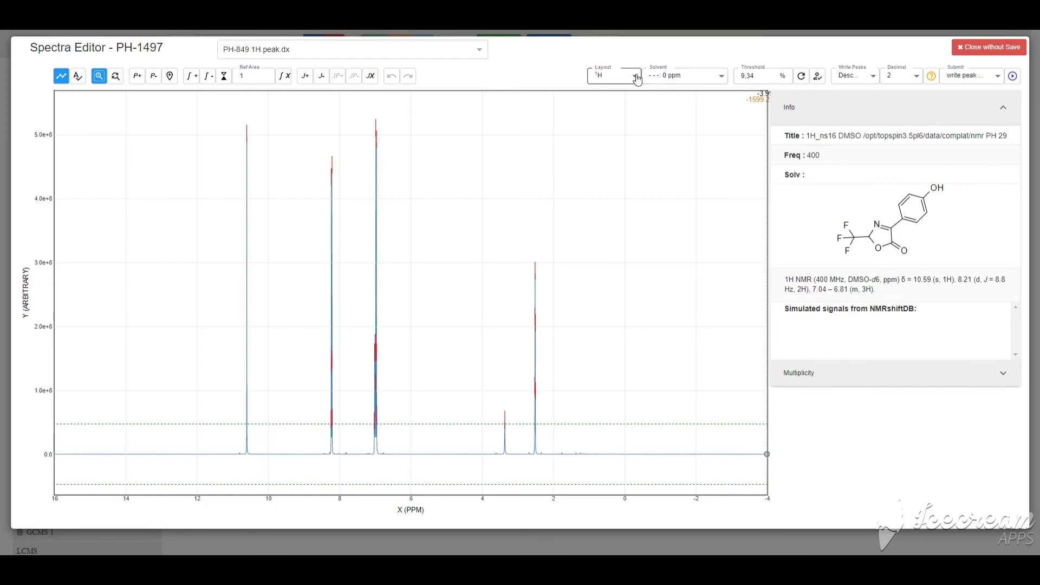
{"action": "left_click", "coordinate": [637, 77]}
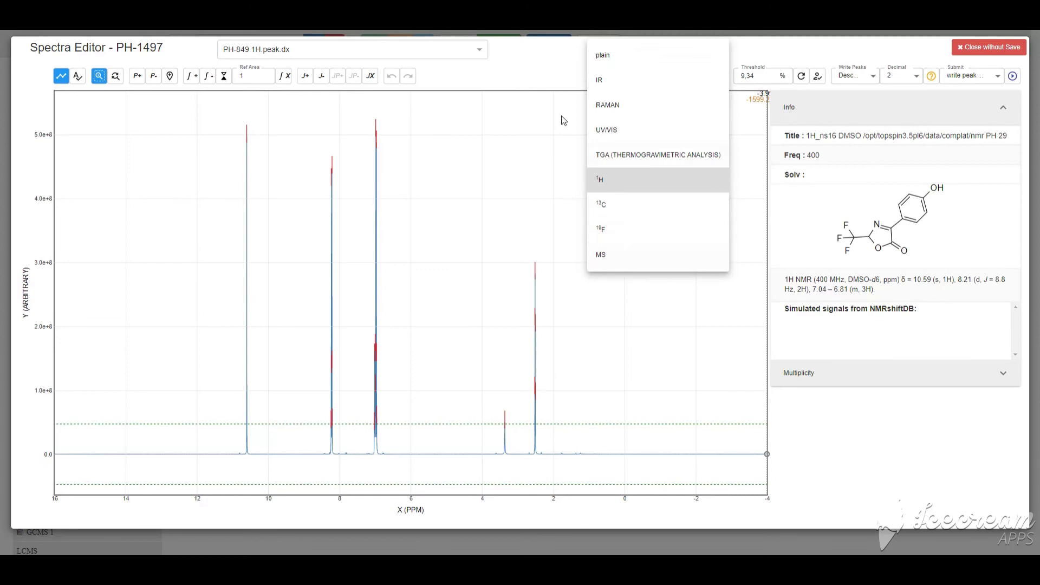
{"action": "left_click", "coordinate": [541, 82]}
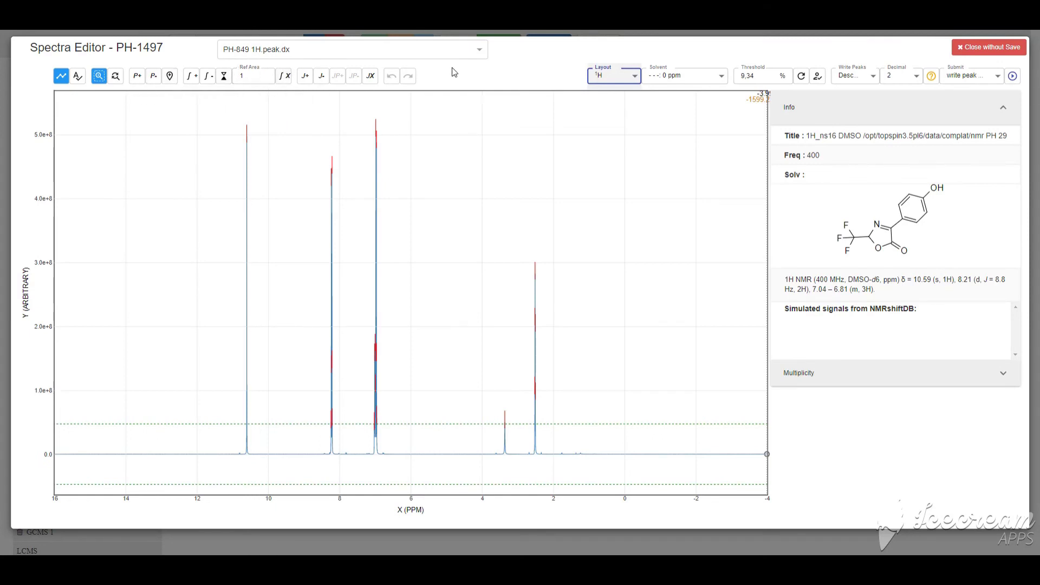
{"action": "left_click_drag", "start_coordinate": [785, 279], "coordinate": [889, 296]}
{"action": "left_click", "coordinate": [890, 287]}
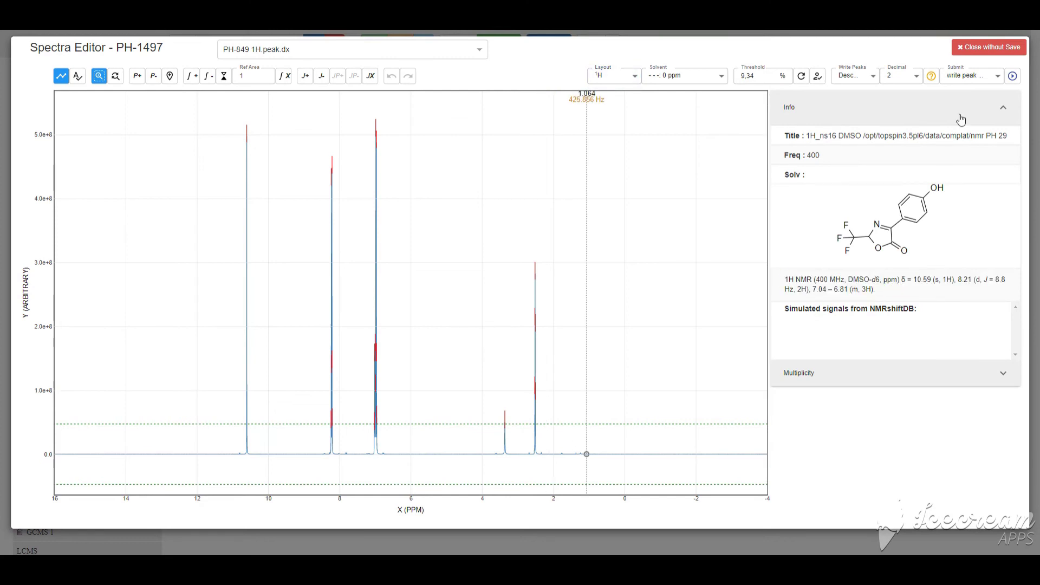
{"action": "left_click", "coordinate": [983, 53]}
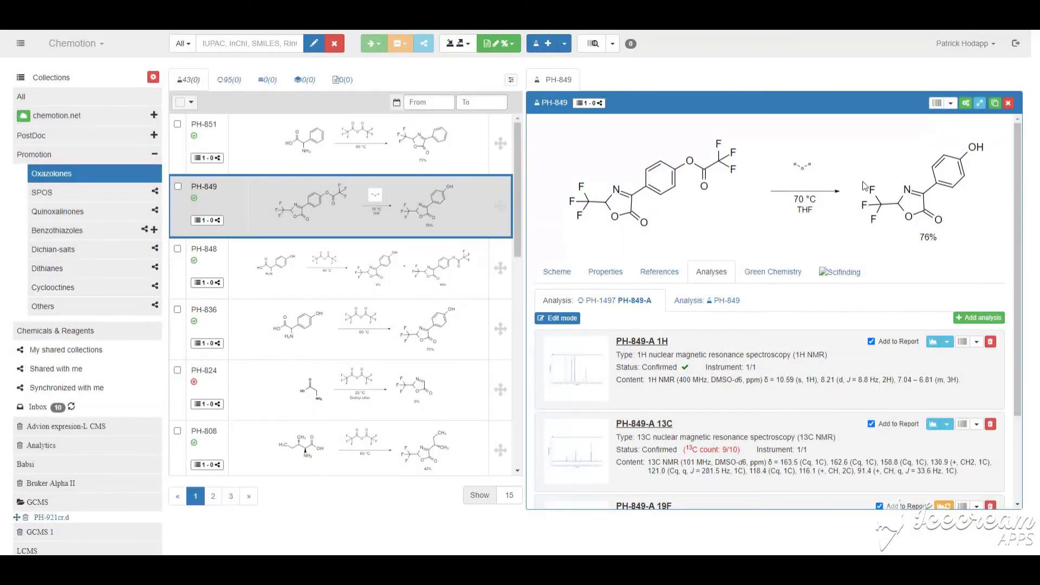
Close reaction PH-849 and start a new report with the Standard template.
{"action": "left_click_drag", "start_coordinate": [1020, 295], "coordinate": [1033, 268]}
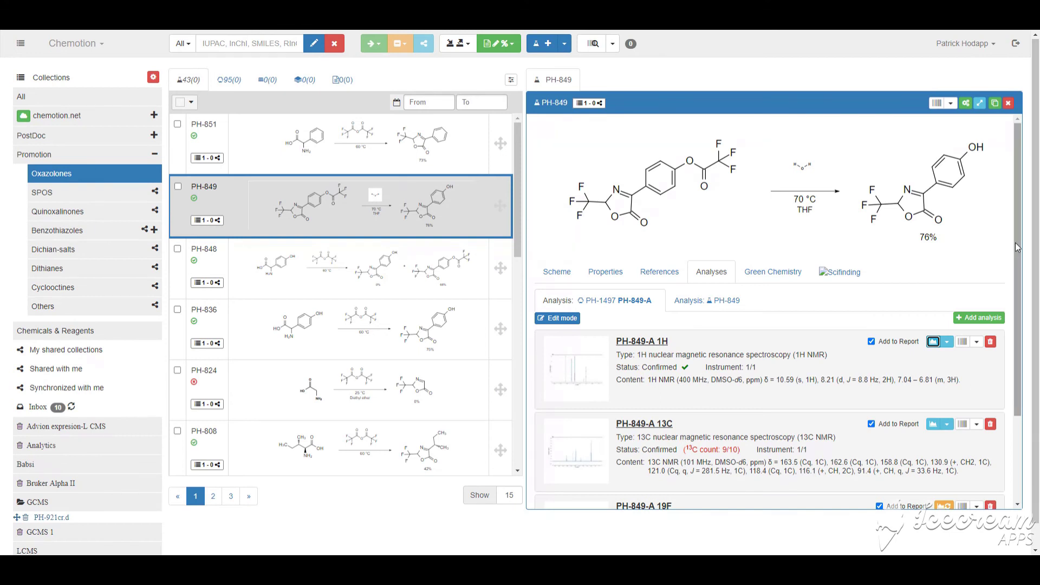
{"action": "left_click", "coordinate": [1008, 105]}
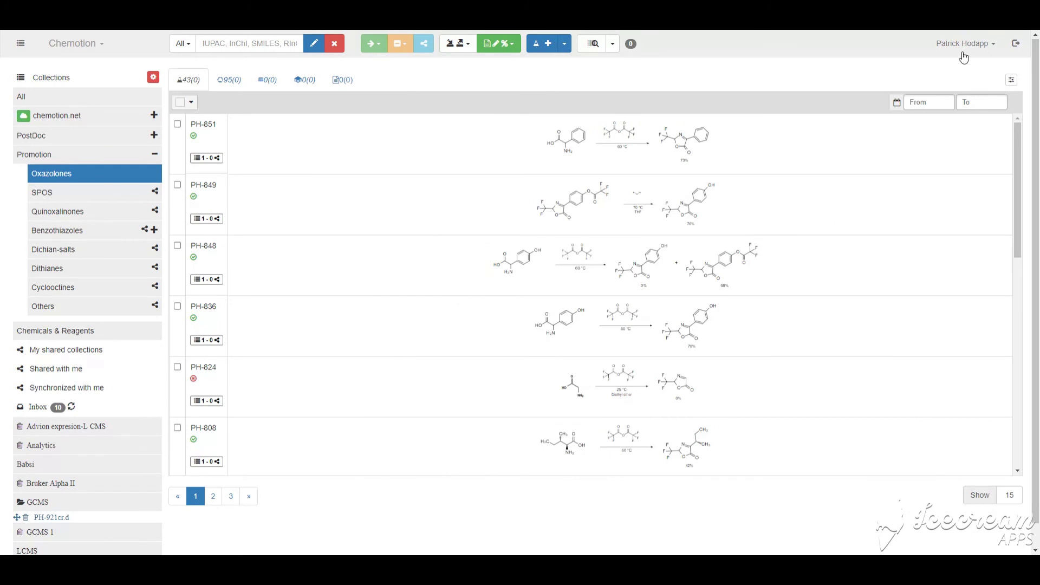
{"action": "left_click", "coordinate": [508, 46]}
{"action": "left_click", "coordinate": [500, 65]}
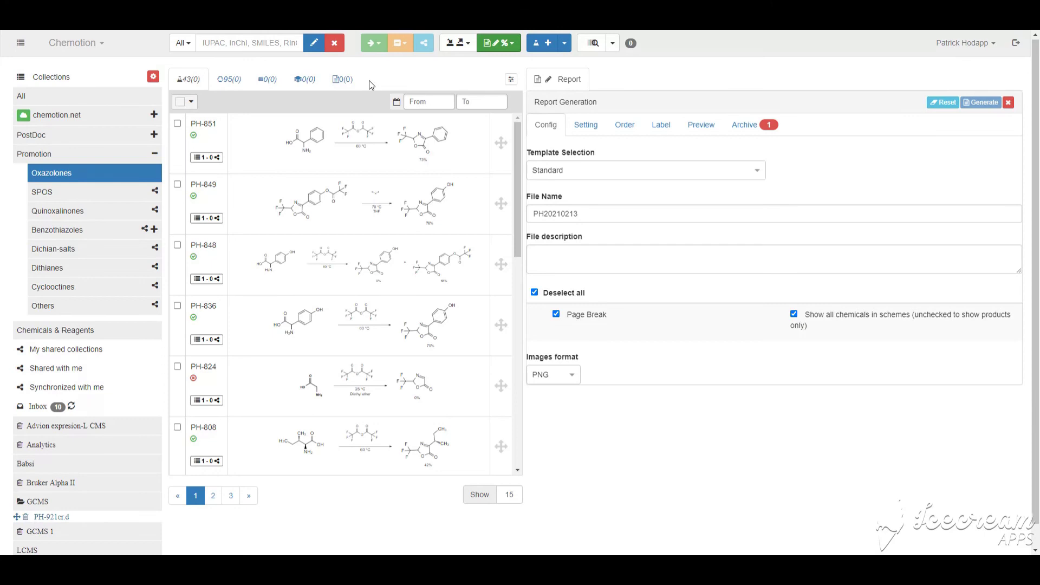
{"action": "left_click", "coordinate": [757, 171]}
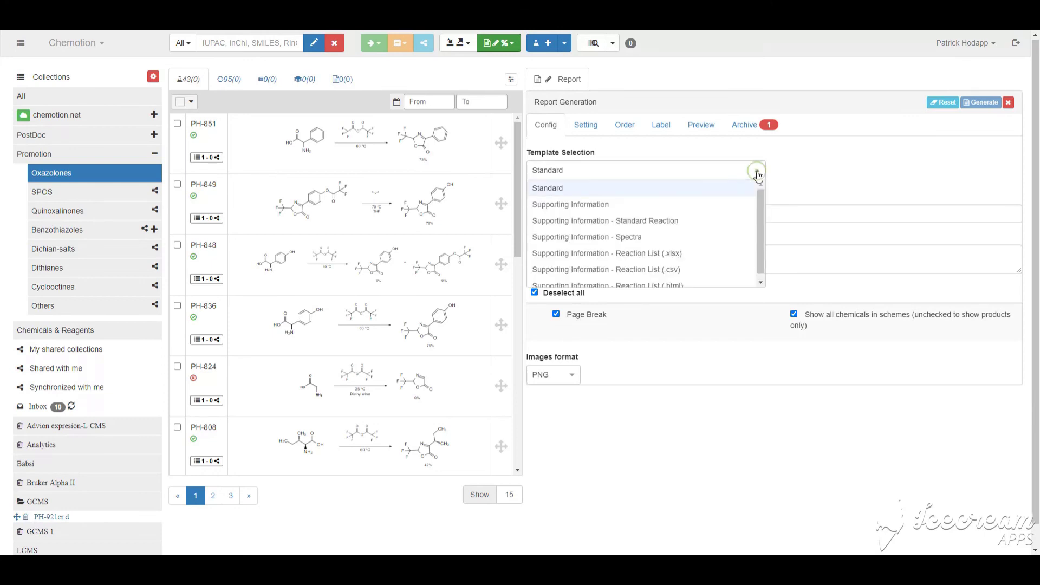
{"action": "left_click", "coordinate": [563, 191]}
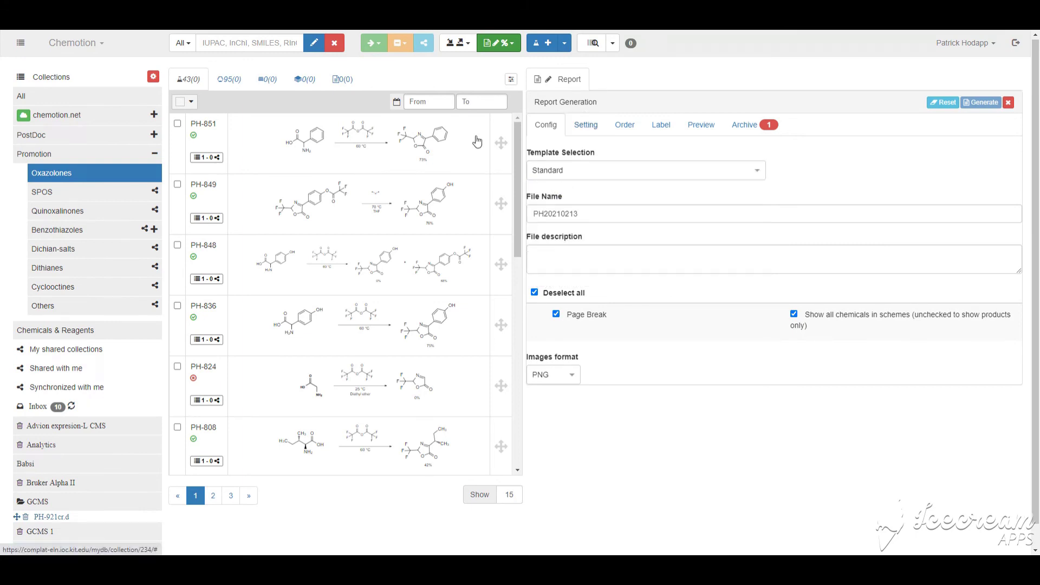
Select reactions PH-851, PH-849, PH-848 and PH-836 for the report.
{"action": "left_click", "coordinate": [177, 124]}
{"action": "left_click", "coordinate": [177, 185]}
{"action": "left_click", "coordinate": [177, 245]}
{"action": "left_click", "coordinate": [178, 306]}
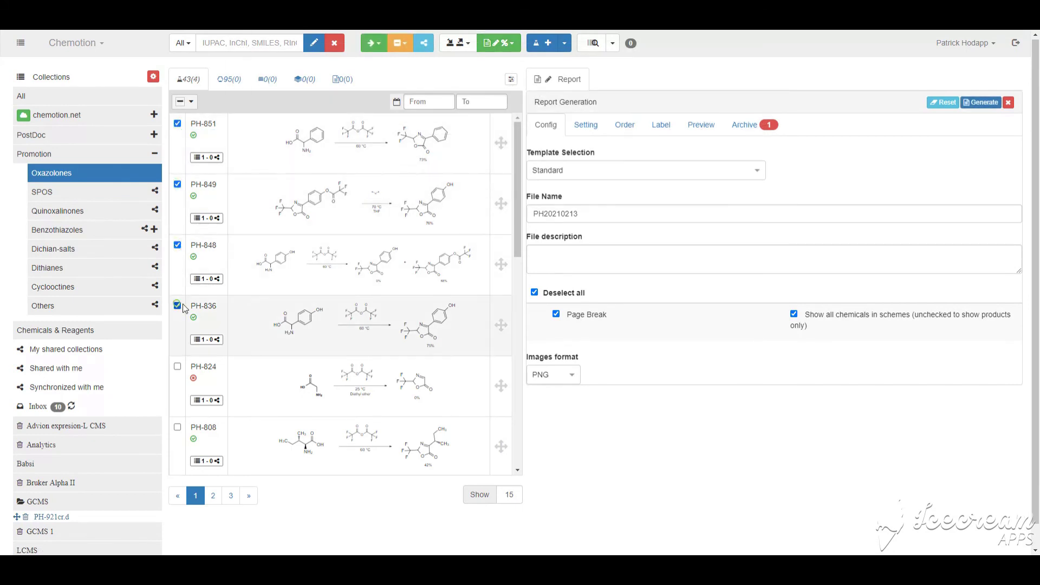
Exclude all sample contents and the reactions' purification, dangerous products, TLC, observation and analysis from the report settings.
{"action": "left_click", "coordinate": [585, 125]}
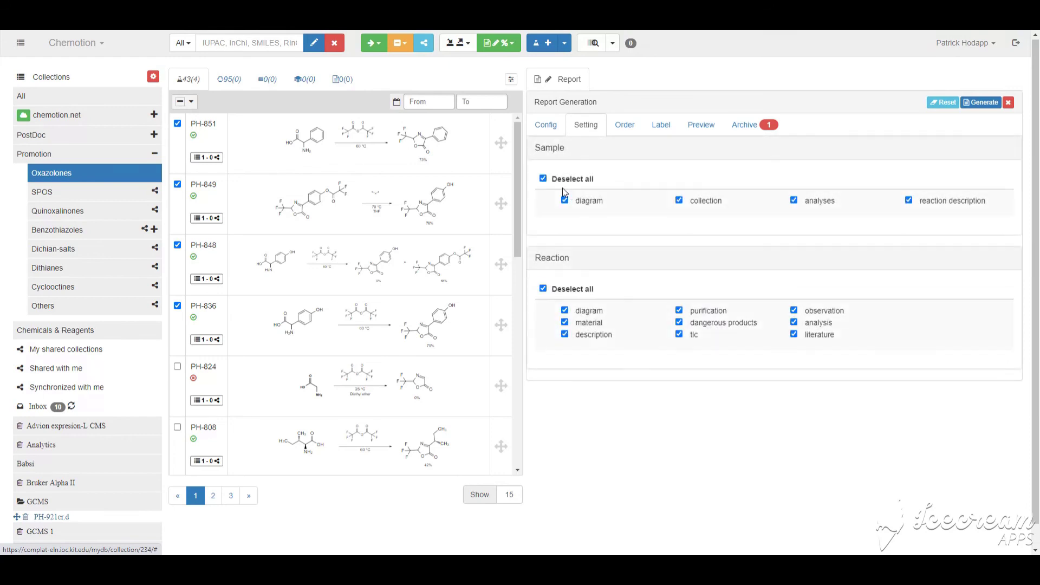
{"action": "left_click", "coordinate": [542, 179]}
{"action": "left_click", "coordinate": [679, 311]}
{"action": "left_click", "coordinate": [678, 323]}
{"action": "left_click", "coordinate": [679, 334]}
{"action": "left_click", "coordinate": [794, 310]}
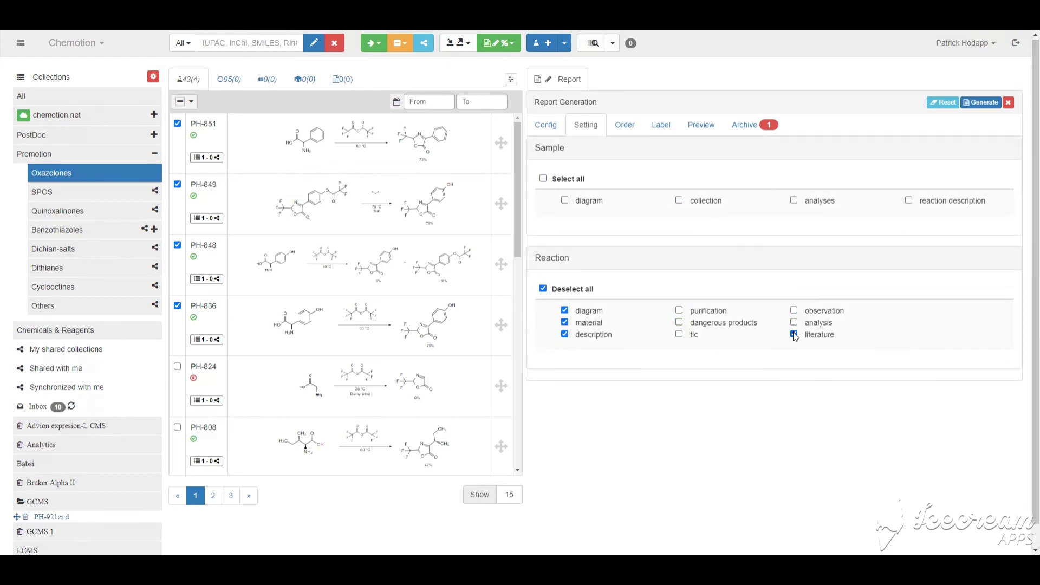
Move PH-849 ahead of PH-851 in the report order and preview the report.
{"action": "left_click", "coordinate": [625, 128]}
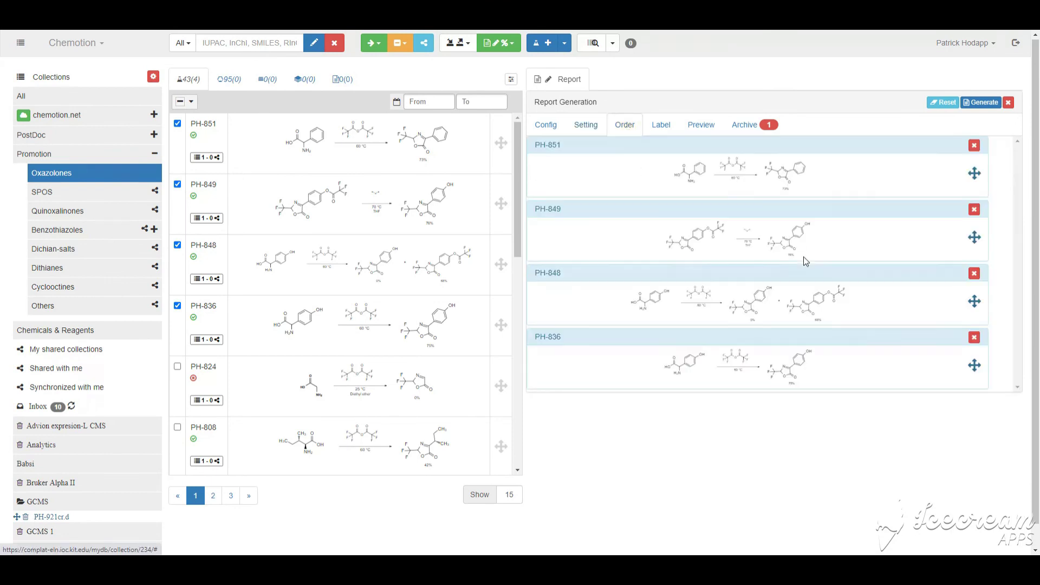
{"action": "left_click_drag", "start_coordinate": [973, 238], "coordinate": [978, 172]}
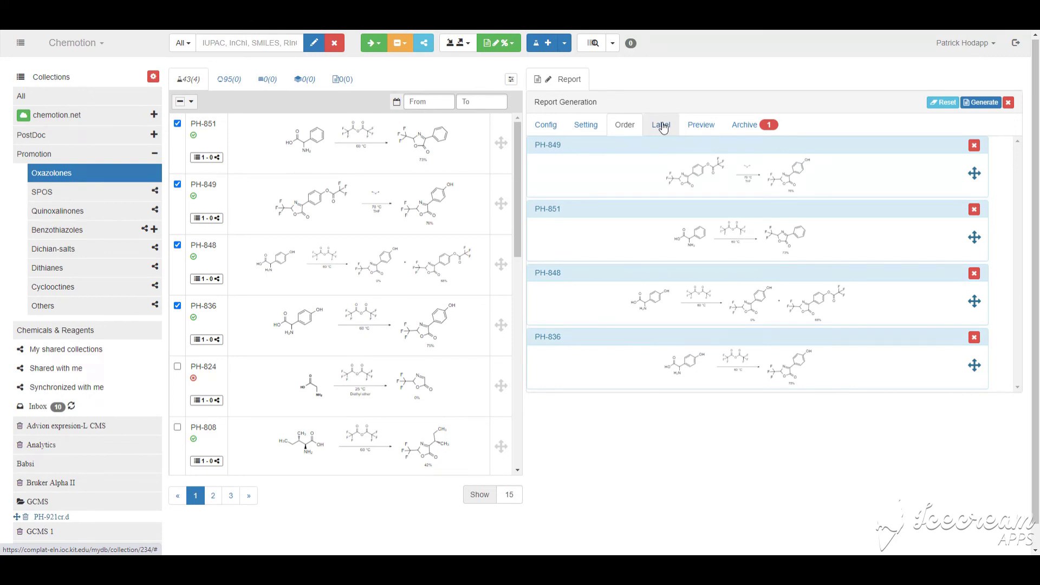
{"action": "left_click", "coordinate": [701, 126]}
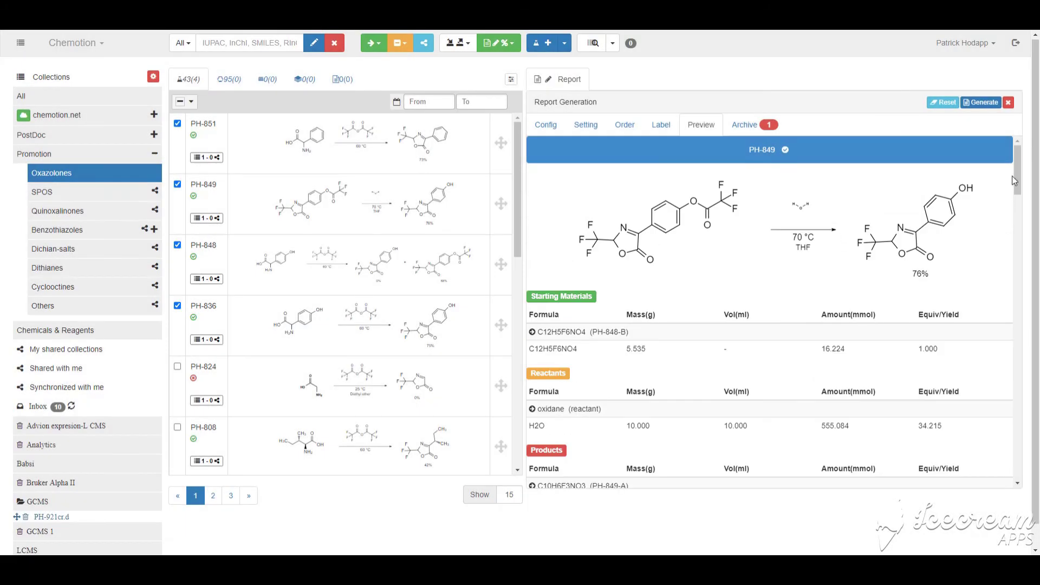
{"action": "left_click_drag", "start_coordinate": [1014, 180], "coordinate": [1015, 352]}
Generate the report, and download and open the archived PH20210213 report marked as new.
{"action": "left_click", "coordinate": [750, 125]}
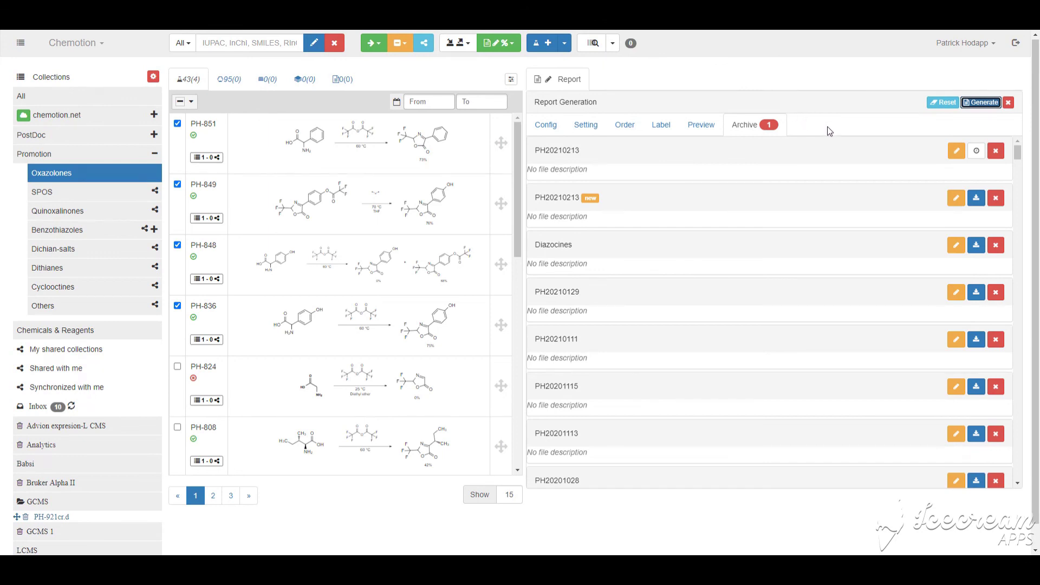
{"action": "left_click", "coordinate": [976, 200]}
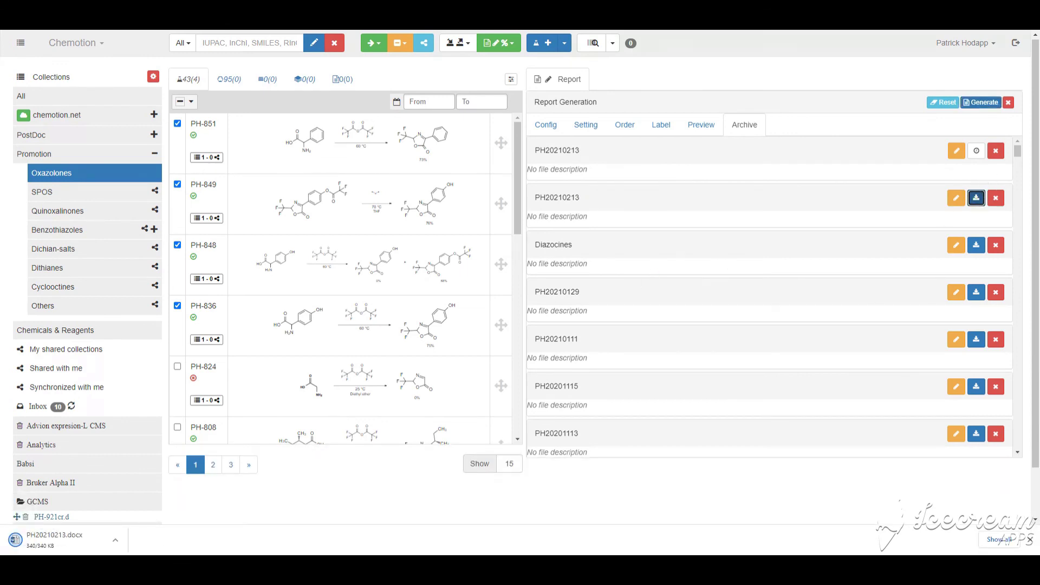
{"action": "left_click", "coordinate": [75, 547]}
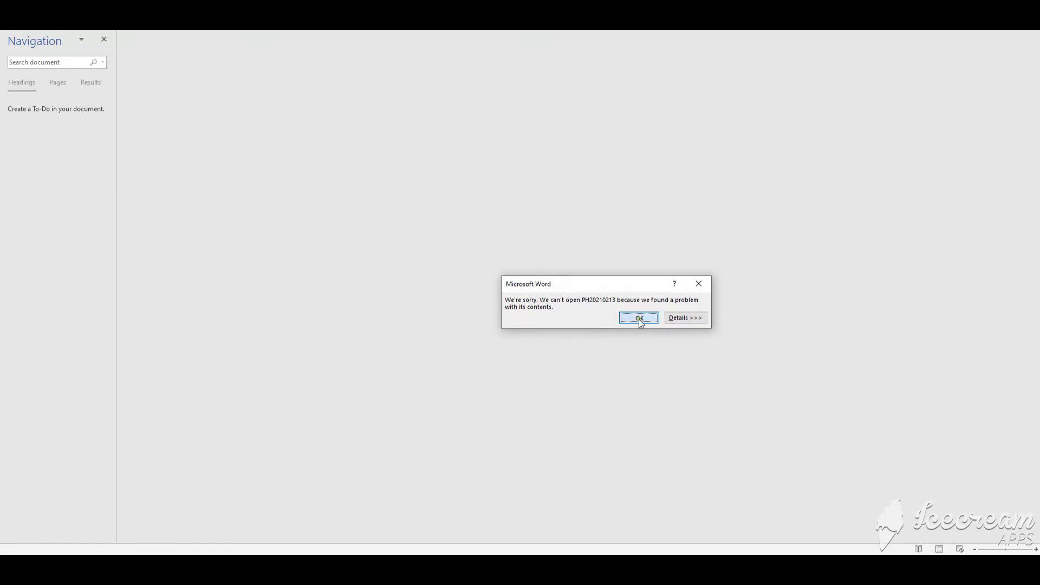
Dismiss the Word file error, read through the recovered reaction report, and close the document without saving.
{"action": "left_click", "coordinate": [639, 320]}
{"action": "left_click", "coordinate": [500, 310]}
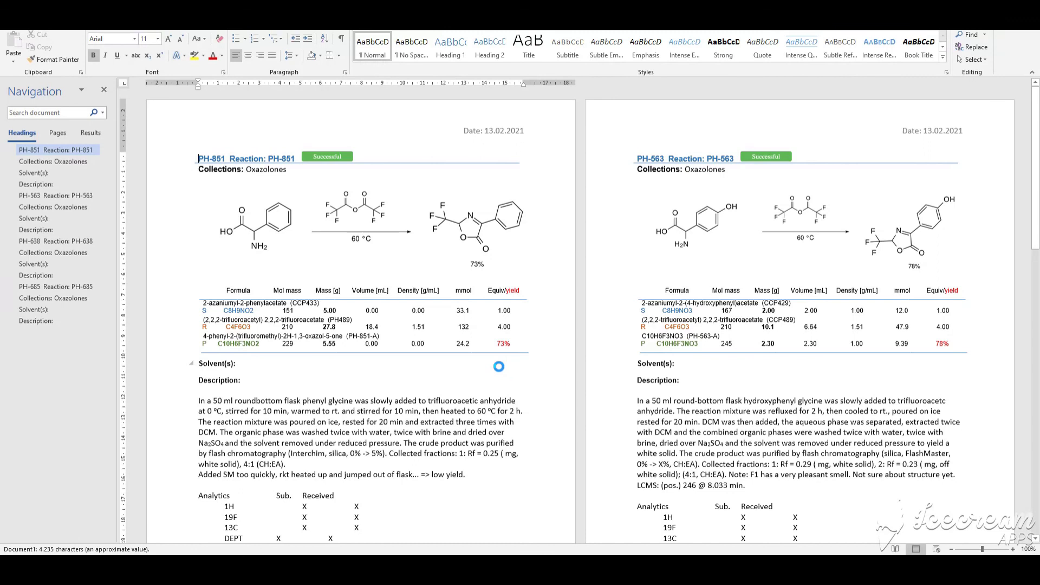
{"action": "scroll", "coordinate": [575, 333], "scroll_direction": "down", "scroll_amount": 10}
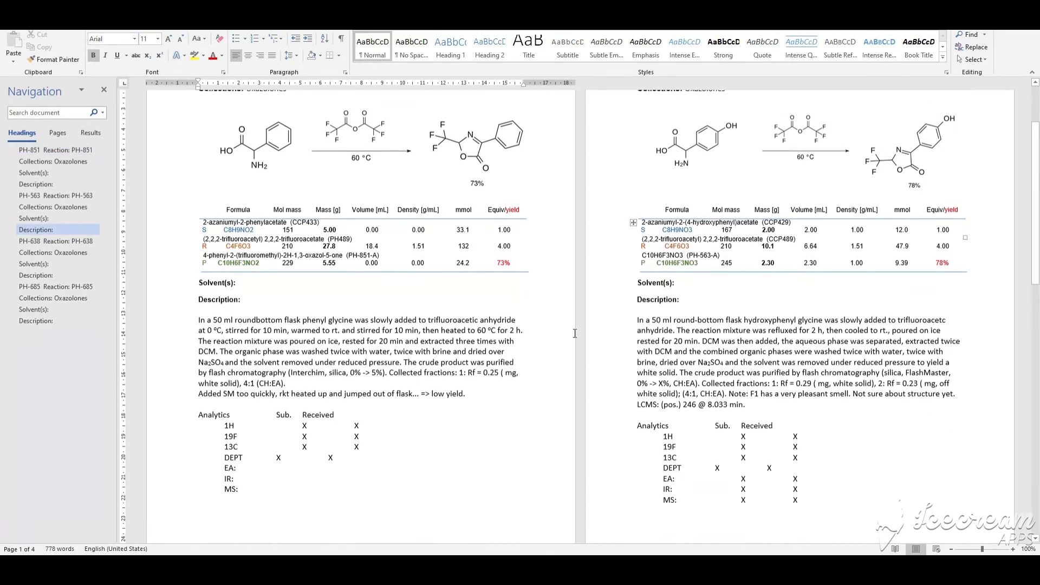
{"action": "scroll", "coordinate": [575, 333], "scroll_direction": "down", "scroll_amount": 3}
{"action": "scroll", "coordinate": [217, 236], "scroll_direction": "up", "scroll_amount": 2}
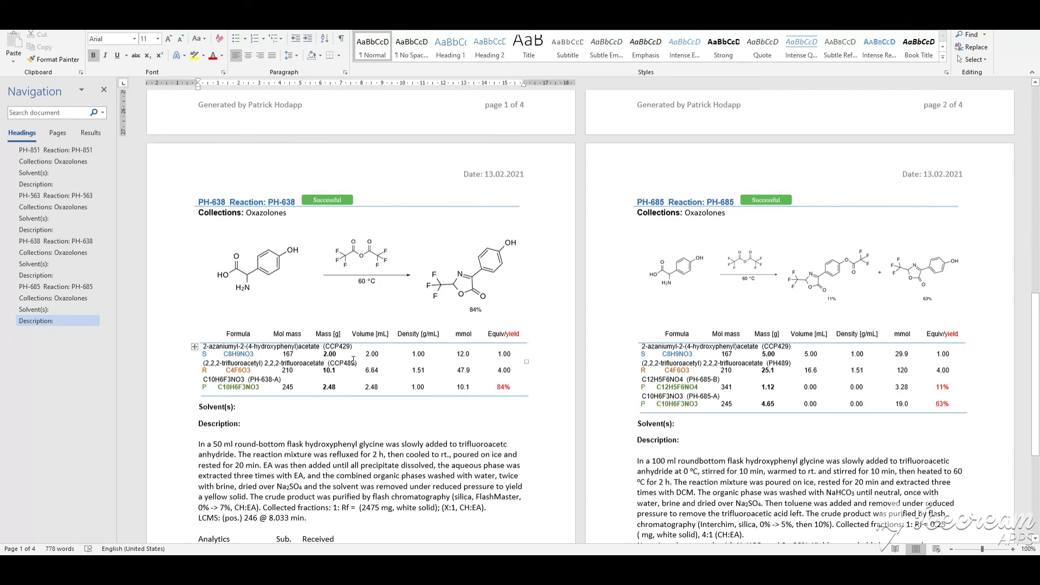
{"action": "scroll", "coordinate": [465, 416], "scroll_direction": "down", "scroll_amount": 3}
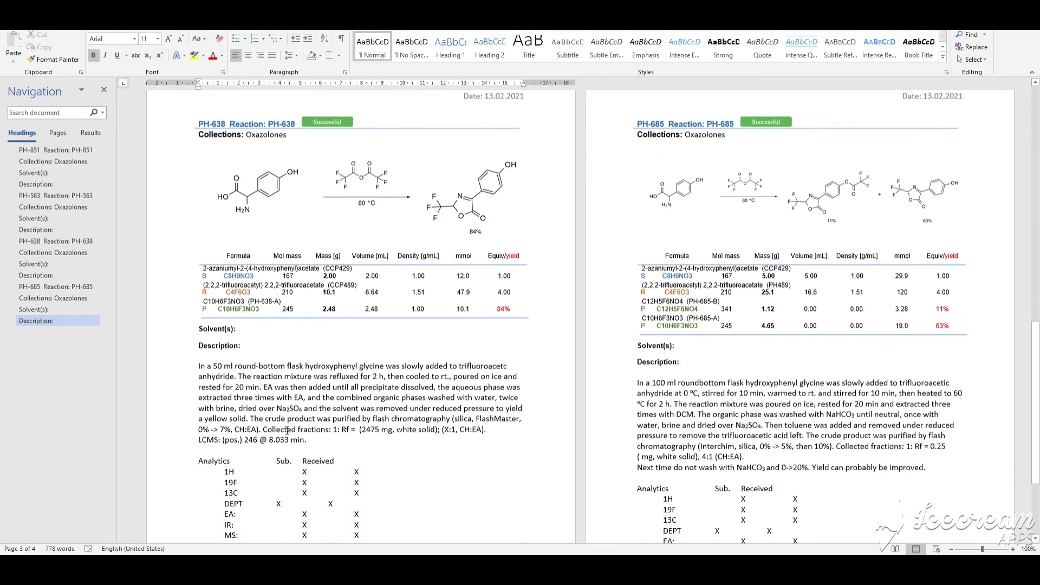
{"action": "key", "text": "ctrl+w"}
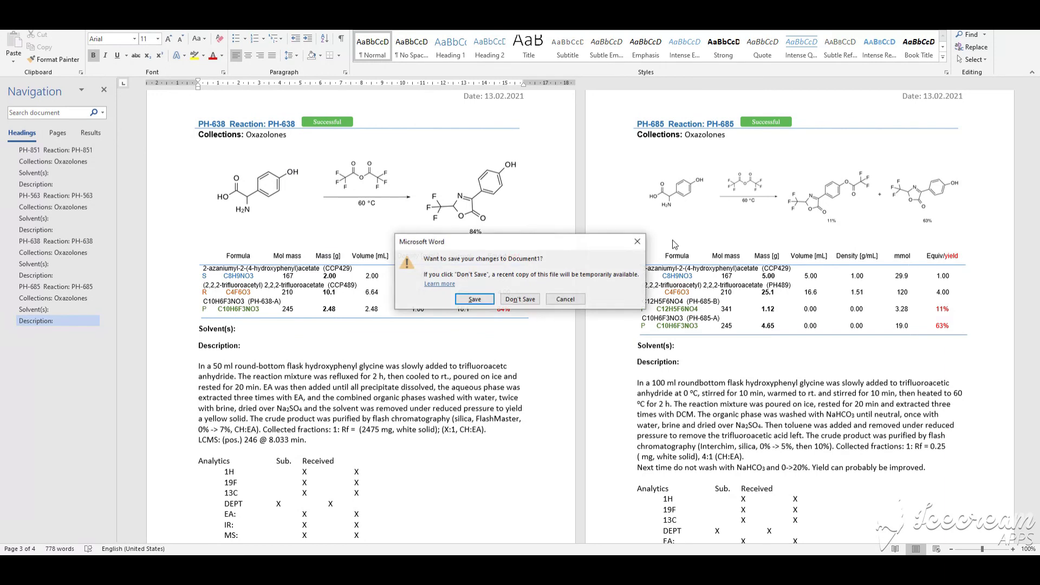
{"action": "left_click", "coordinate": [522, 304]}
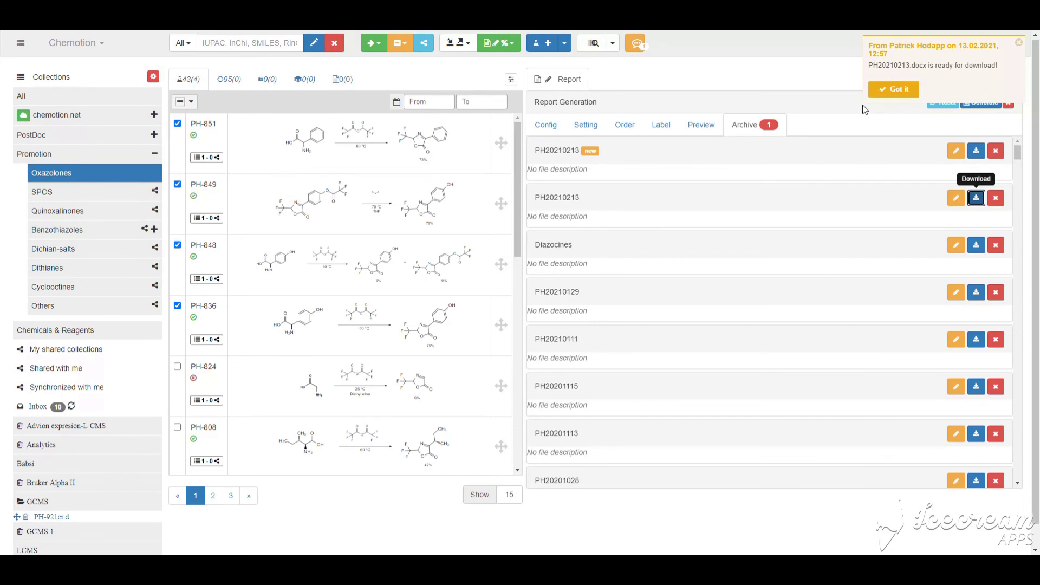
Close the report-ready notification and the report generation view, and deselect reactions PH-836, PH-848, PH-849 and PH-851.
{"action": "left_click", "coordinate": [902, 94]}
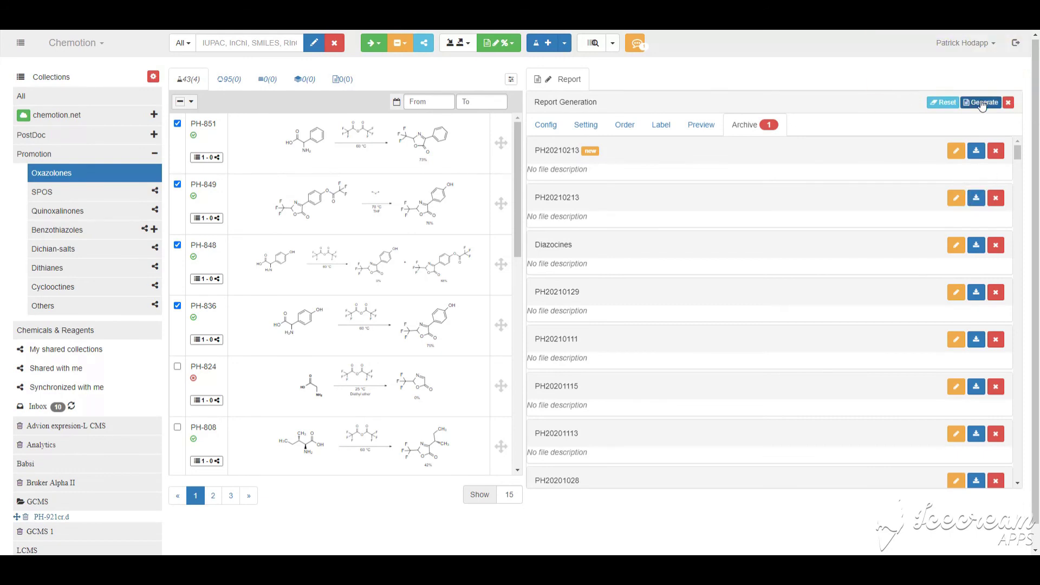
{"action": "left_click", "coordinate": [1008, 104]}
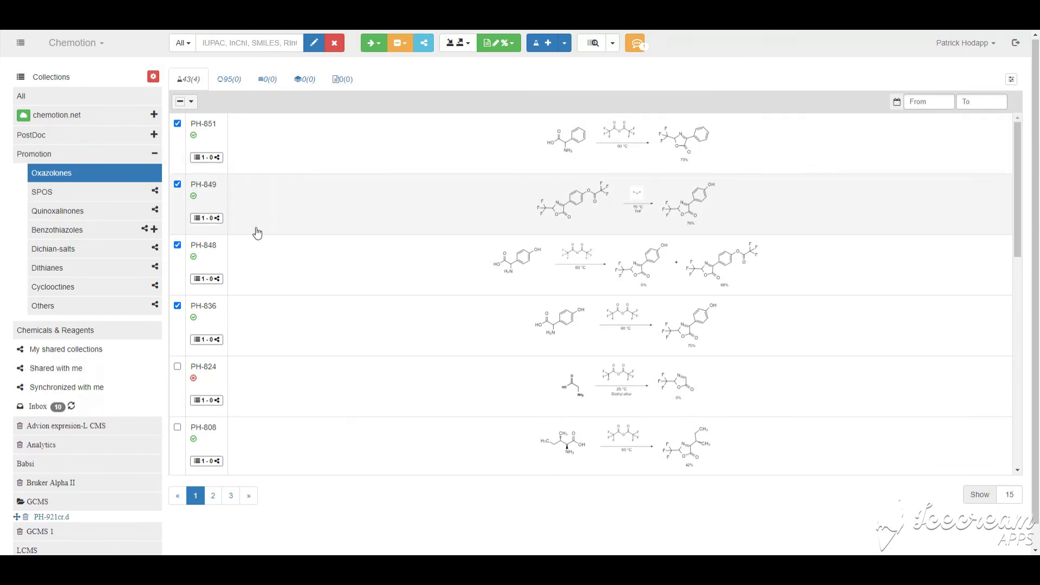
{"action": "left_click", "coordinate": [179, 307]}
{"action": "left_click", "coordinate": [178, 245]}
{"action": "left_click", "coordinate": [177, 185]}
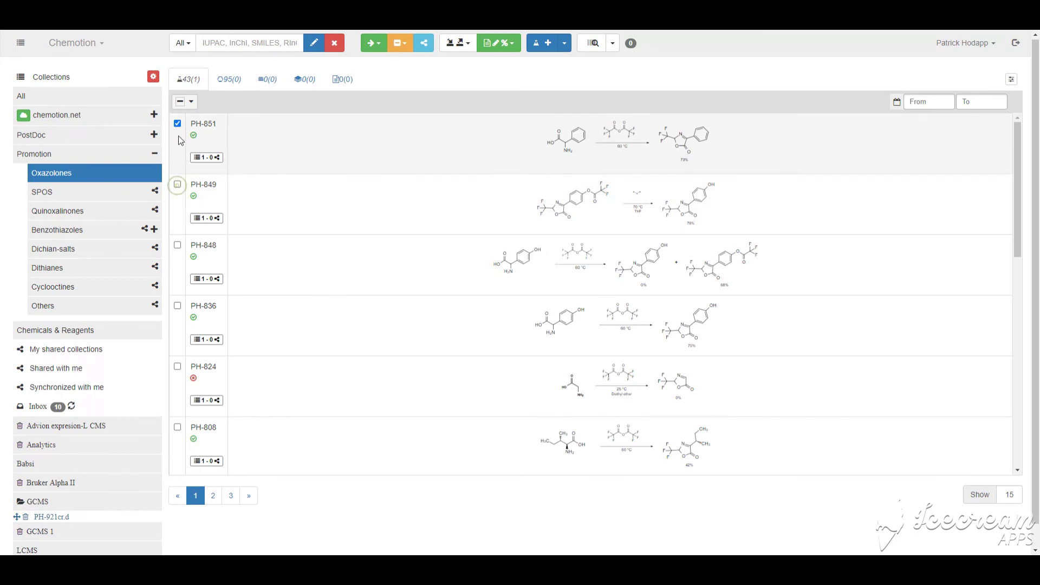
{"action": "left_click", "coordinate": [178, 123]}
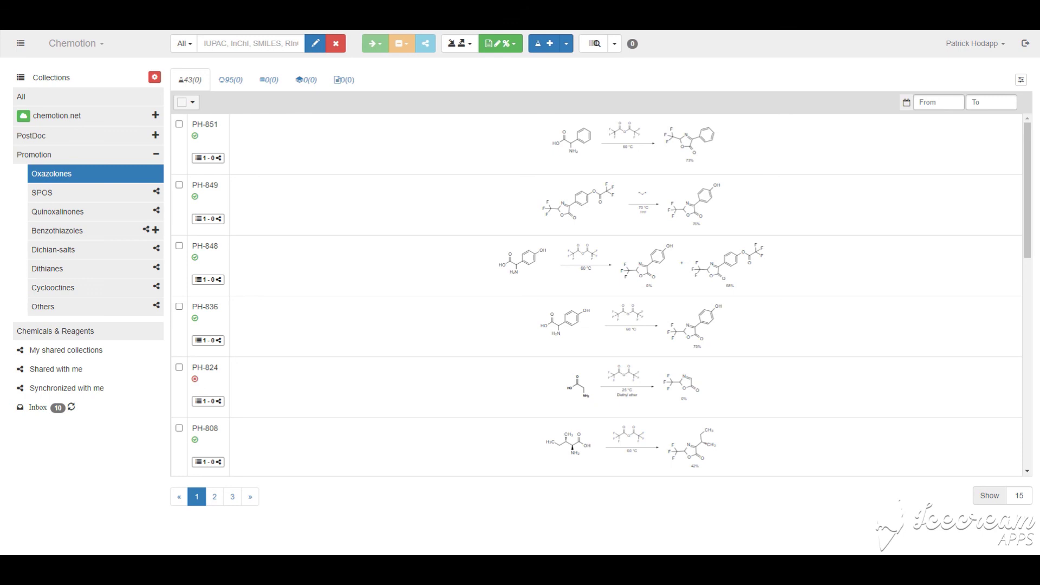
Expand the inbox, look into its GCMS folder, and collapse both again.
{"action": "left_click", "coordinate": [35, 407]}
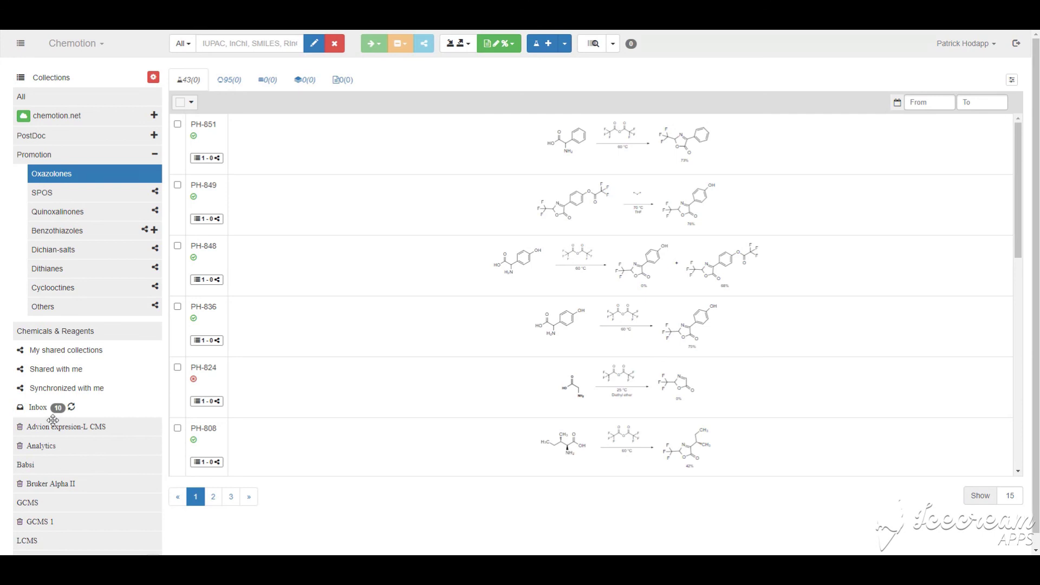
{"action": "left_click", "coordinate": [34, 502]}
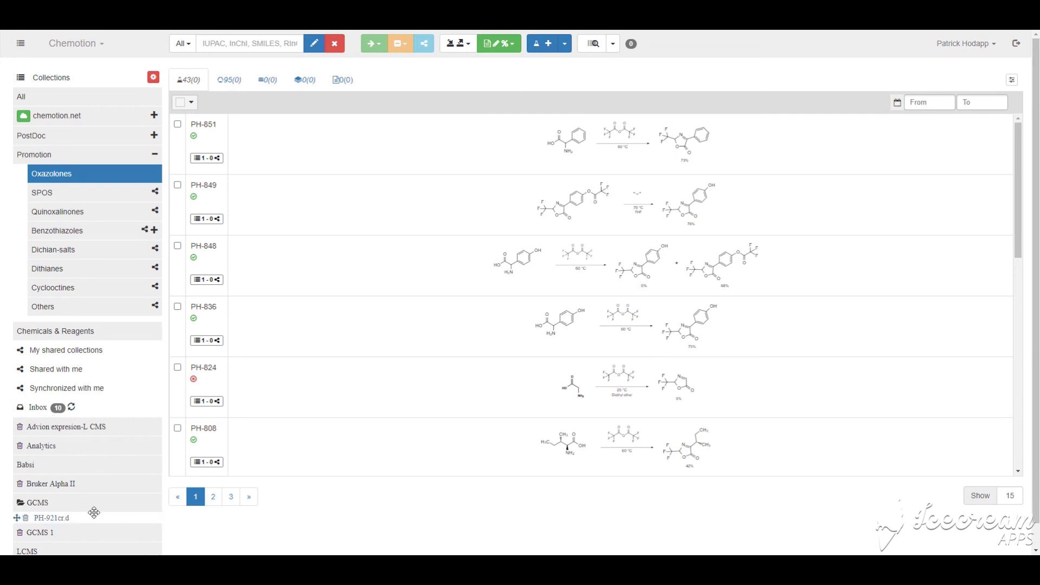
{"action": "left_click", "coordinate": [40, 505]}
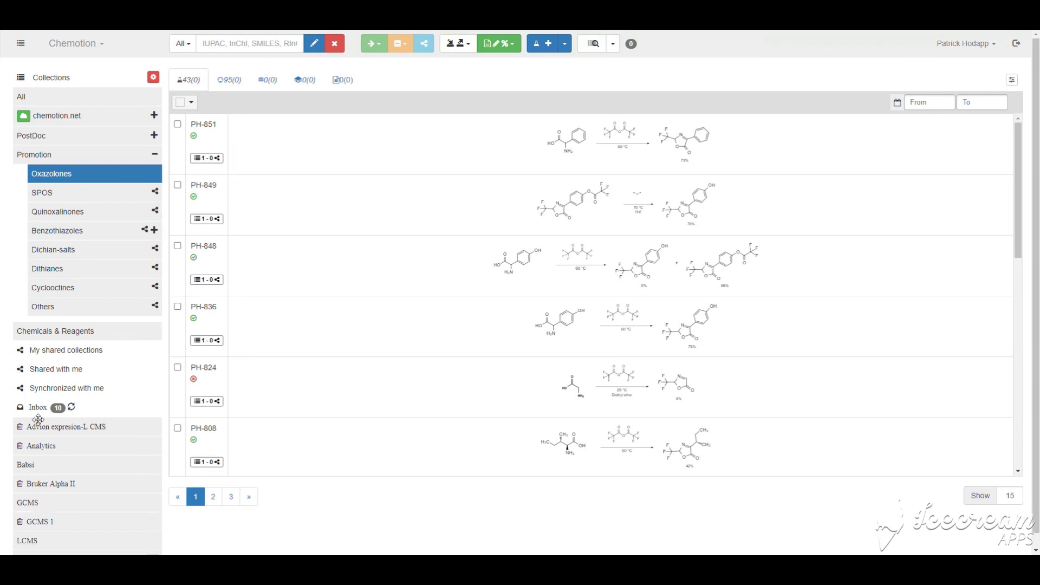
{"action": "left_click", "coordinate": [39, 410]}
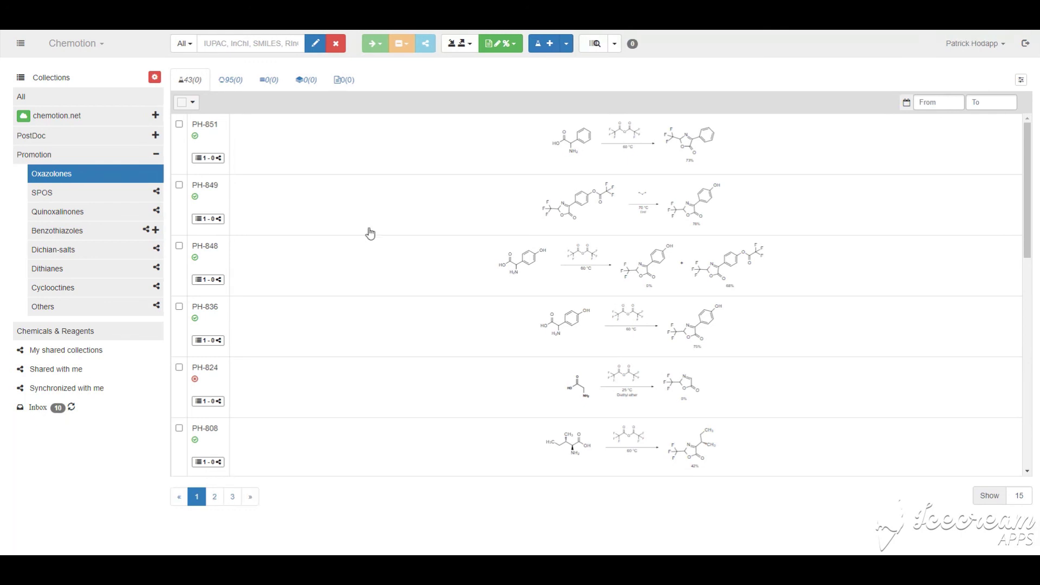
Open the personal device list, connect to the LCMS CN device and give its remote screen input focus.
{"action": "left_click", "coordinate": [986, 44]}
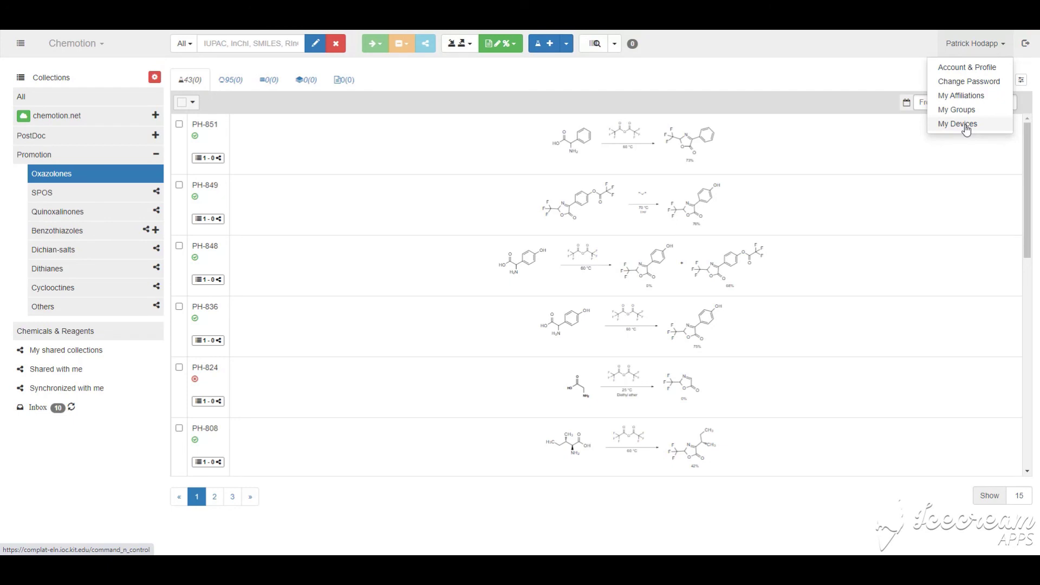
{"action": "left_click", "coordinate": [957, 124]}
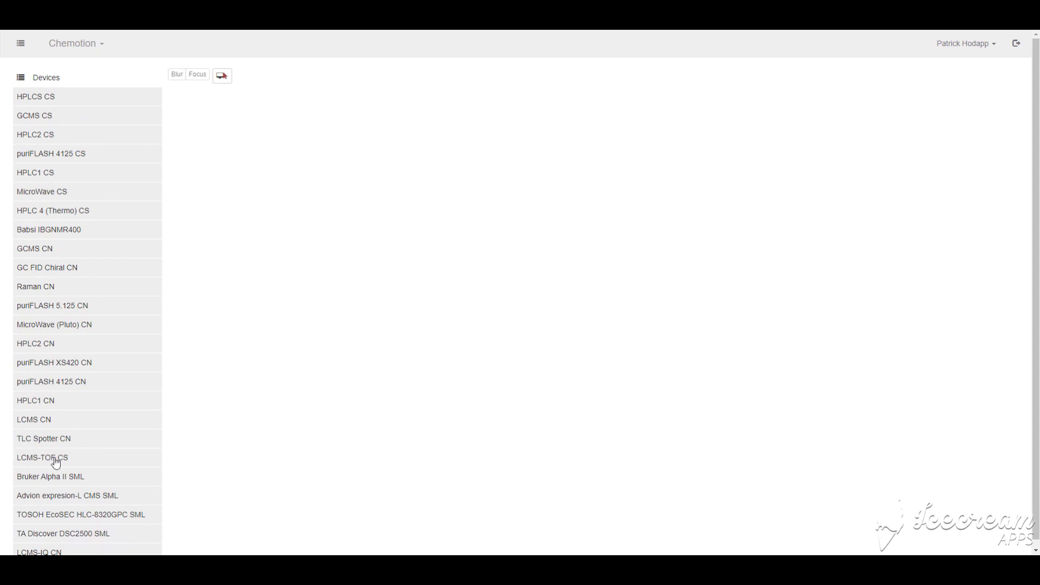
{"action": "left_click", "coordinate": [55, 422]}
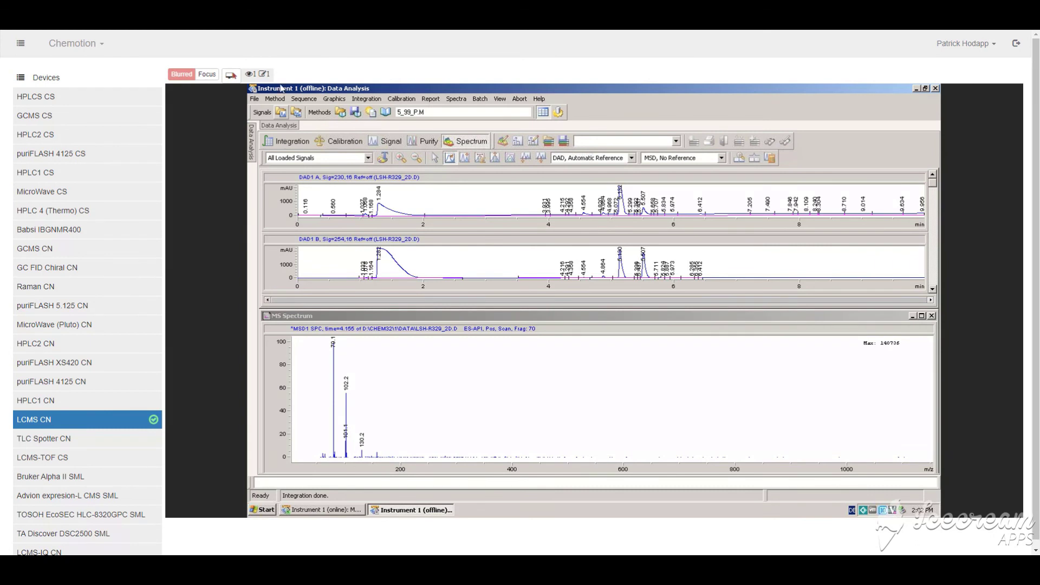
{"action": "left_click", "coordinate": [208, 75]}
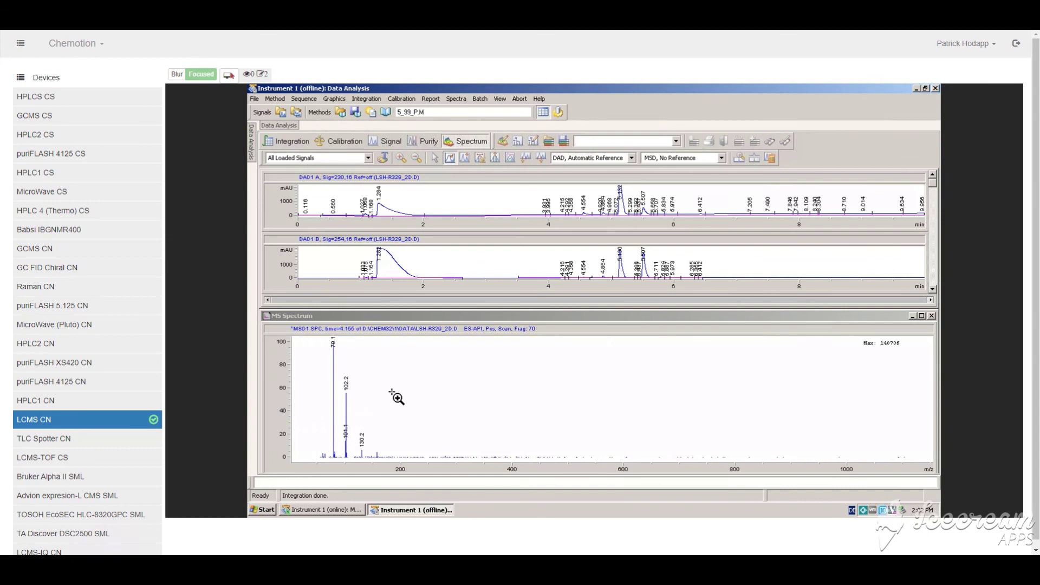
Switch the remote LCMS to the online Method & Run Control window, and open and dismiss its sequence table.
{"action": "left_click", "coordinate": [358, 511]}
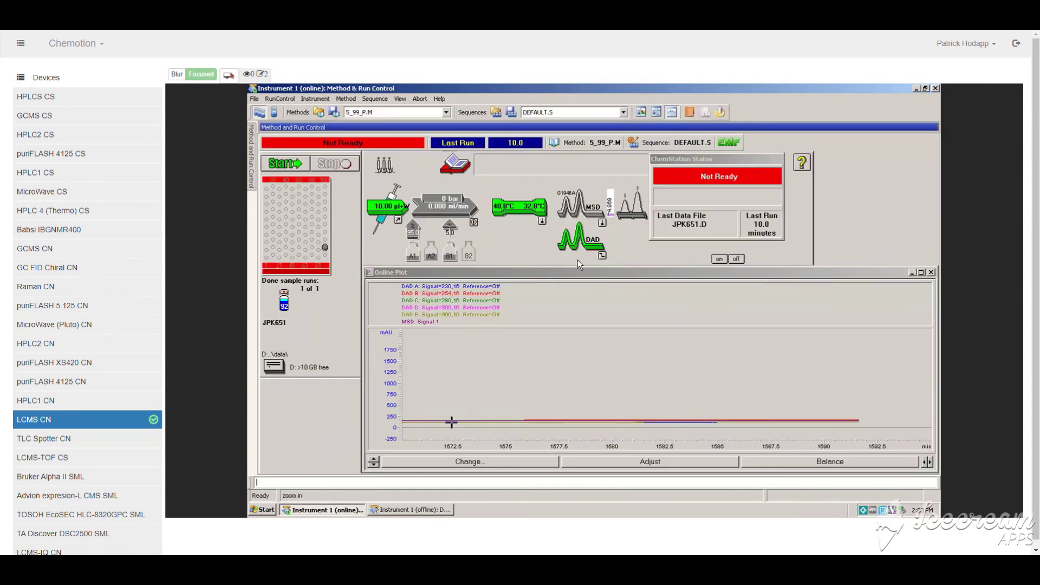
{"action": "left_click", "coordinate": [568, 274]}
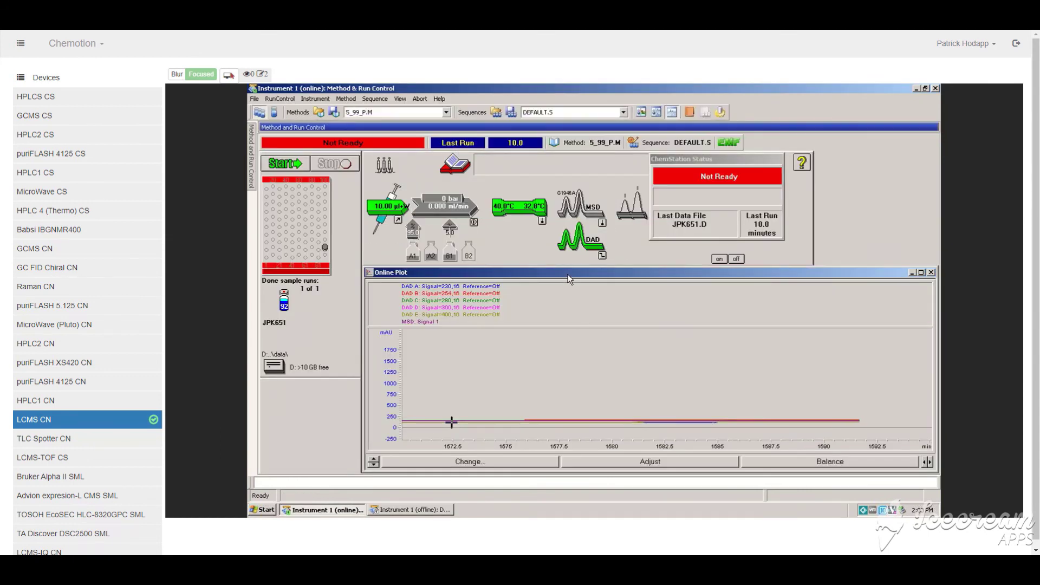
{"action": "left_click", "coordinate": [302, 203]}
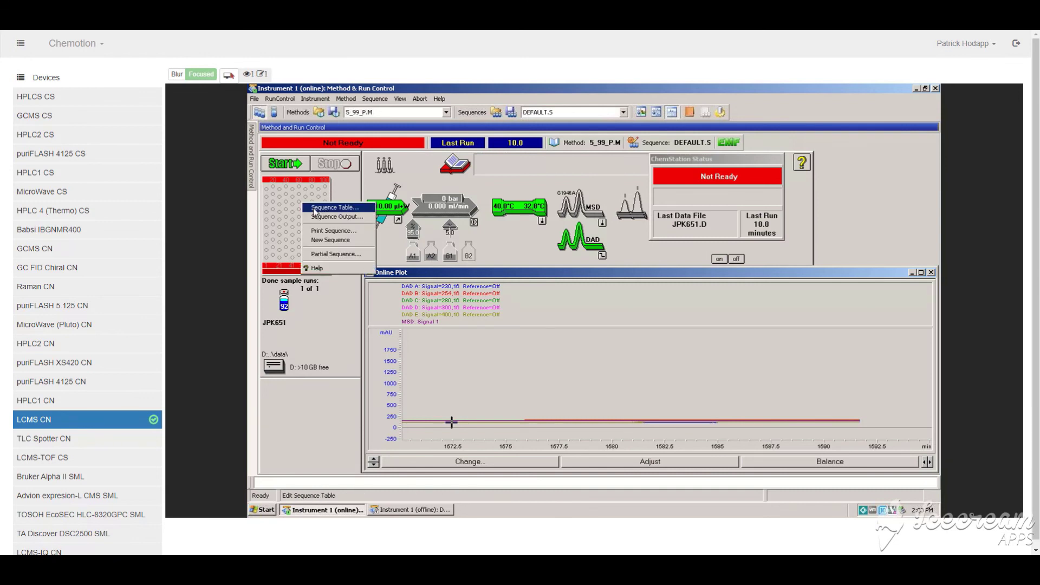
{"action": "left_click", "coordinate": [319, 208]}
{"action": "left_click", "coordinate": [724, 442]}
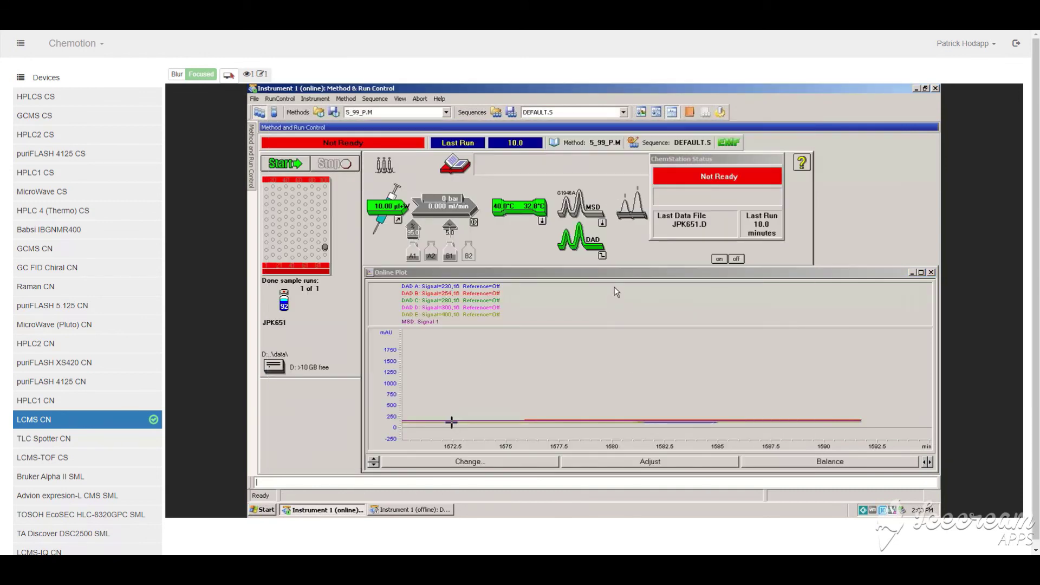
{"action": "left_click", "coordinate": [614, 273]}
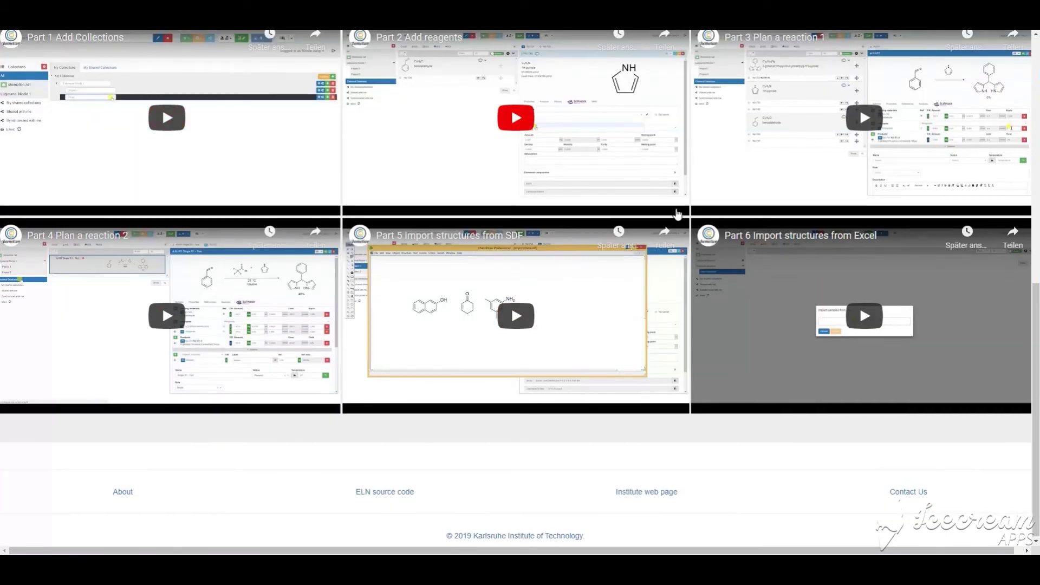
View the tool overview on the Chemotion website above the introduction videos.
{"action": "scroll", "coordinate": [677, 214], "scroll_direction": "up", "scroll_amount": 10}
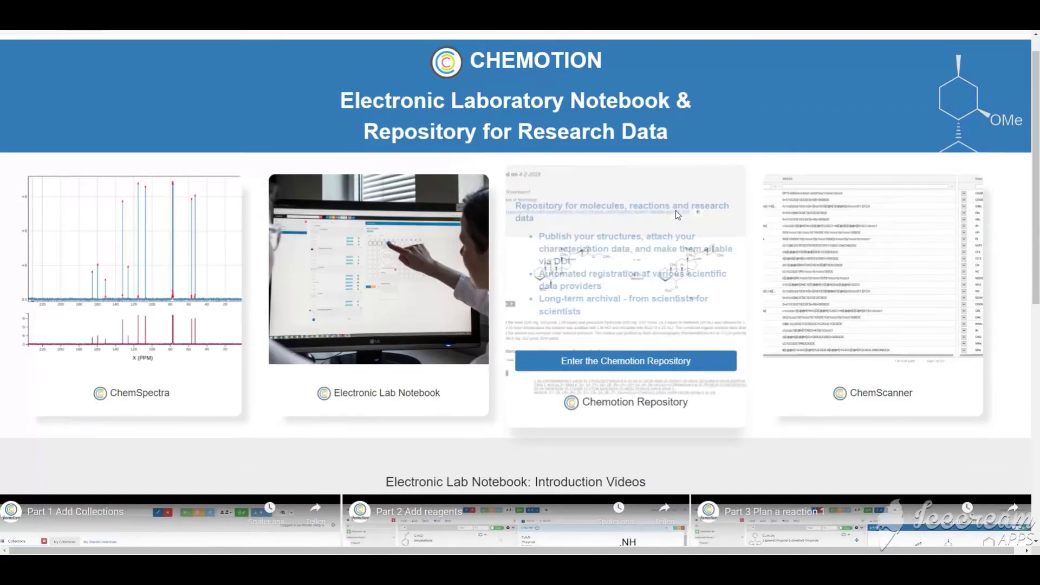